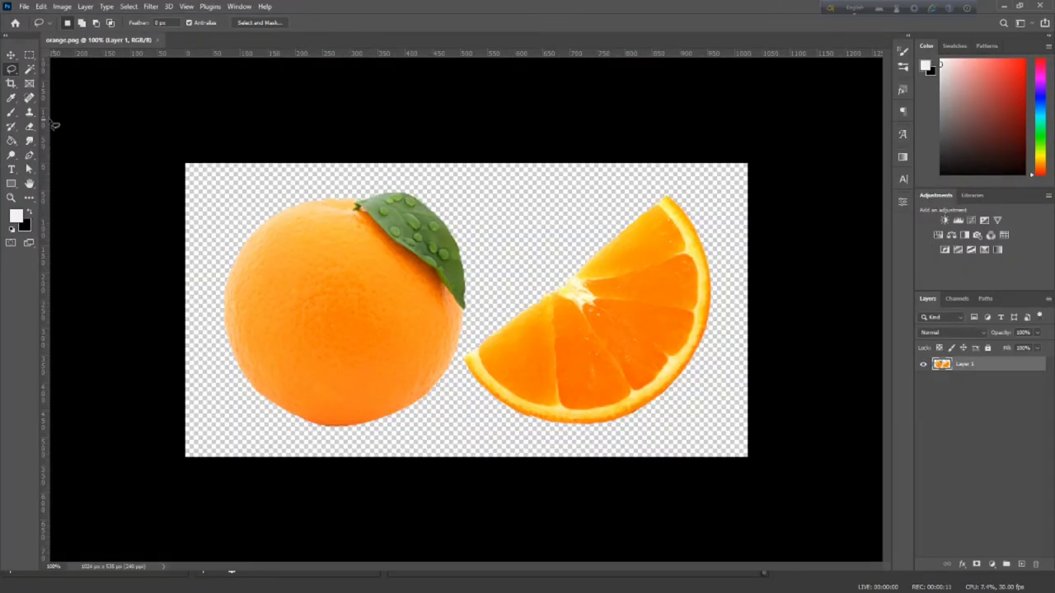
- Extend the orange.png canvas outward on all sides with the Crop tool, to about 1402×733 px
{"action": "left_click", "coordinate": [10, 84]}
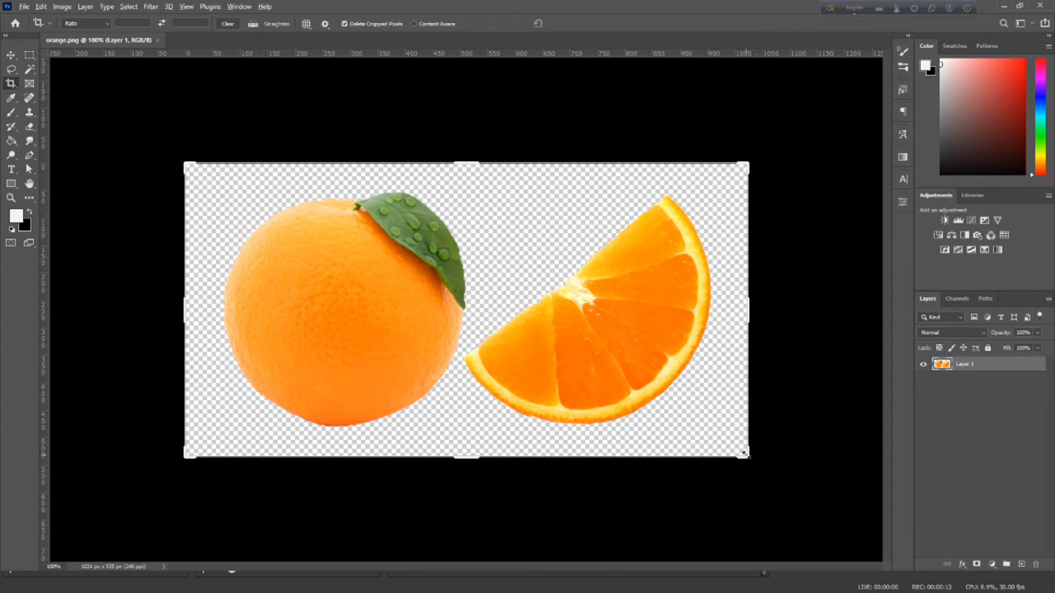
{"action": "left_click_drag", "start_coordinate": [743, 453], "coordinate": [852, 509]}
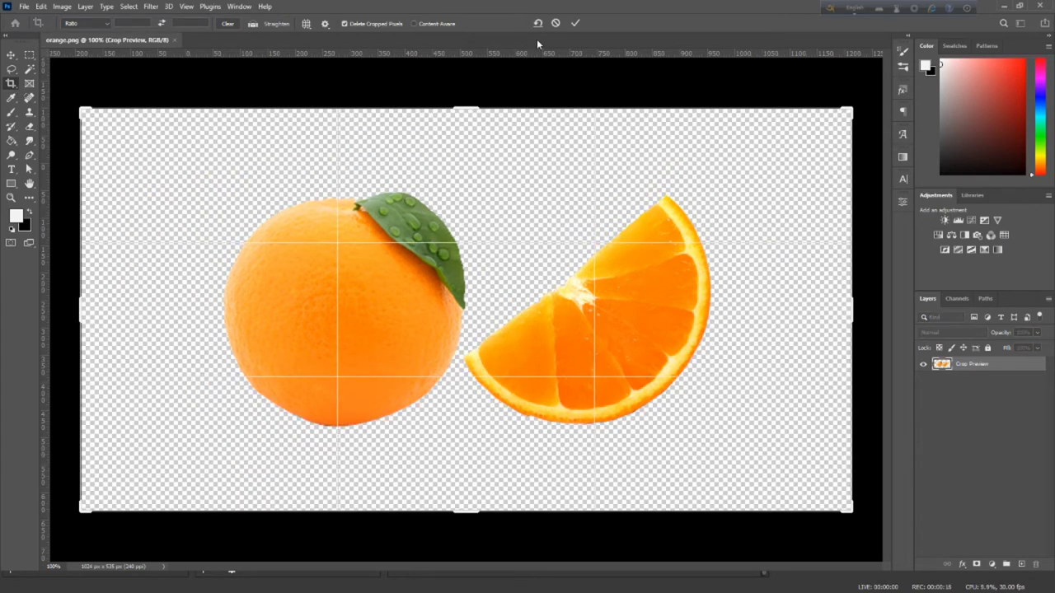
{"action": "left_click", "coordinate": [575, 24]}
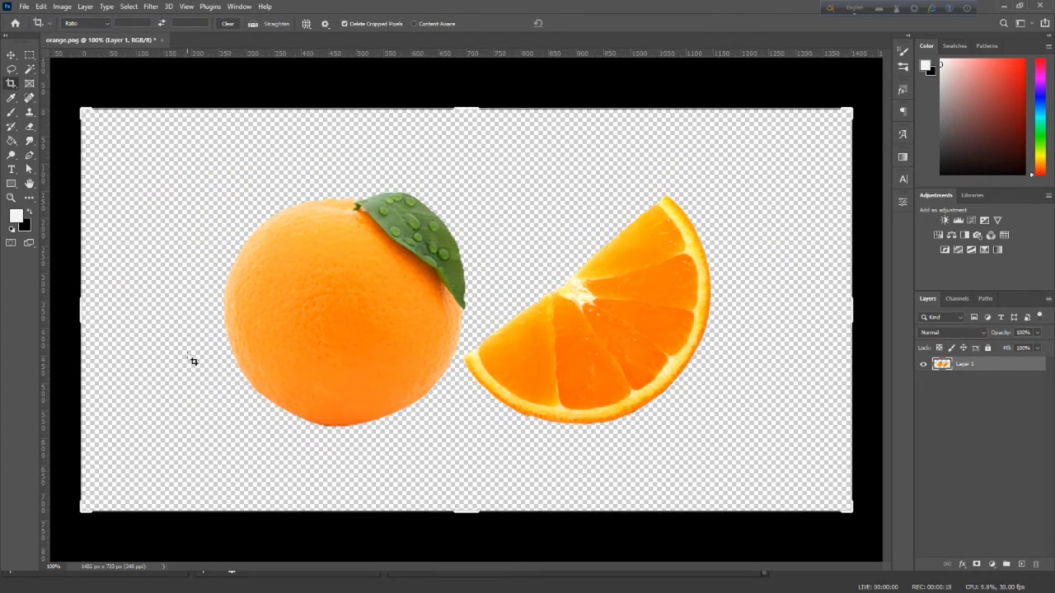
{"action": "left_click_drag", "start_coordinate": [82, 508], "coordinate": [73, 517]}
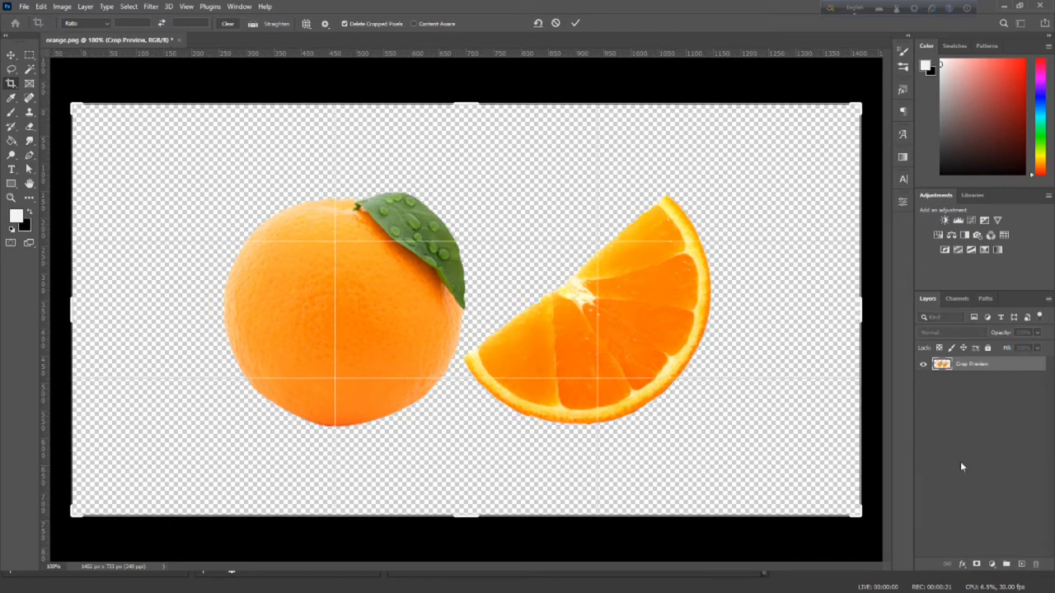
- Scale the orange-and-slice layer down to about 412×223 px, centred on the 1434×749 canvas
{"action": "left_click", "coordinate": [574, 26]}
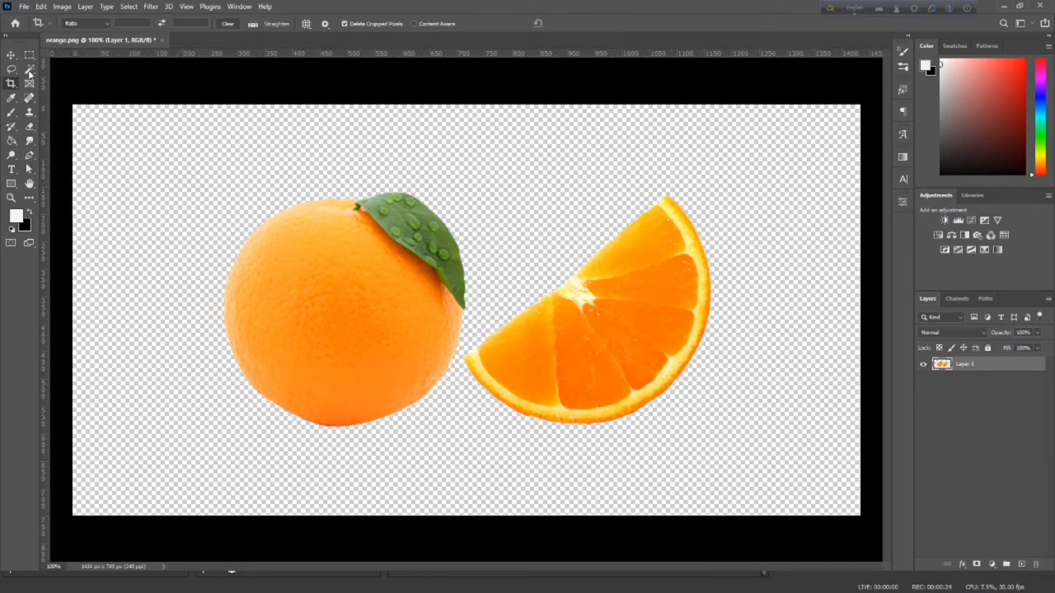
{"action": "left_click", "coordinate": [11, 54]}
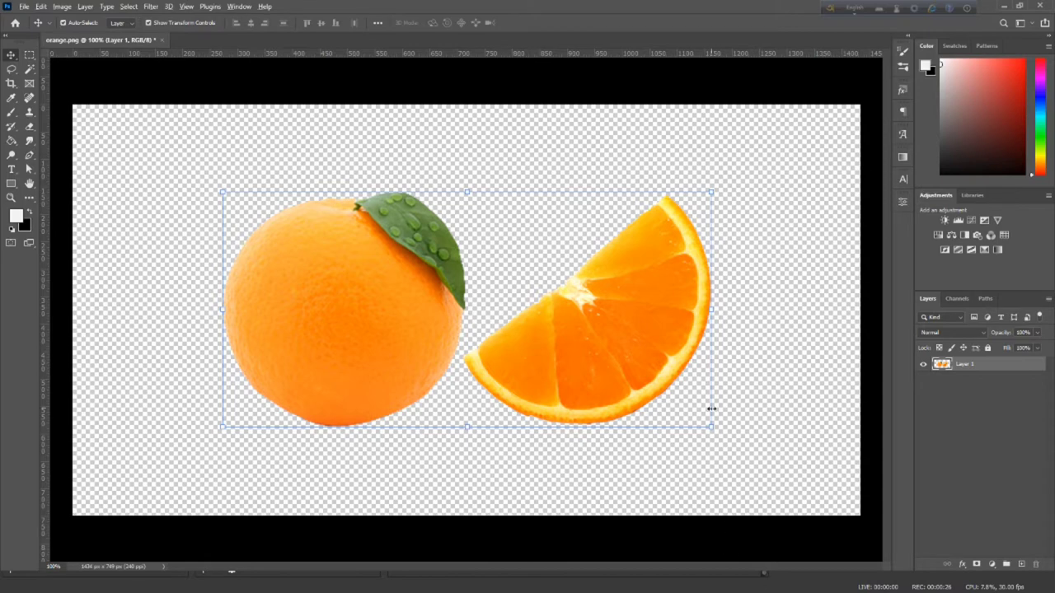
{"action": "left_click_drag", "start_coordinate": [711, 429], "coordinate": [581, 375]}
{"action": "left_click_drag", "start_coordinate": [354, 309], "coordinate": [349, 311]}
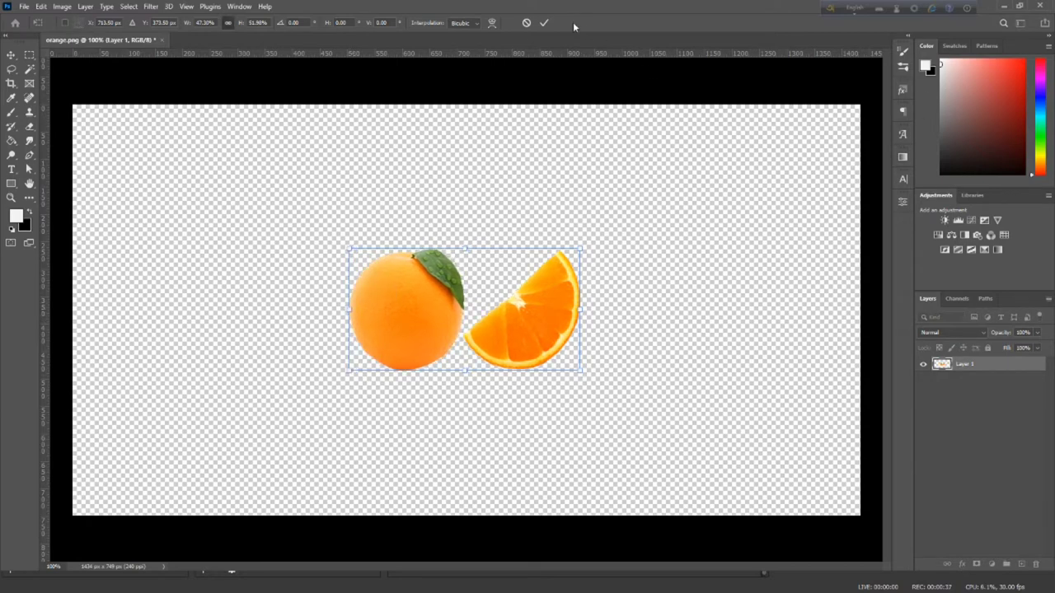
{"action": "left_click", "coordinate": [546, 23]}
{"action": "left_click_drag", "start_coordinate": [464, 305], "coordinate": [459, 305]}
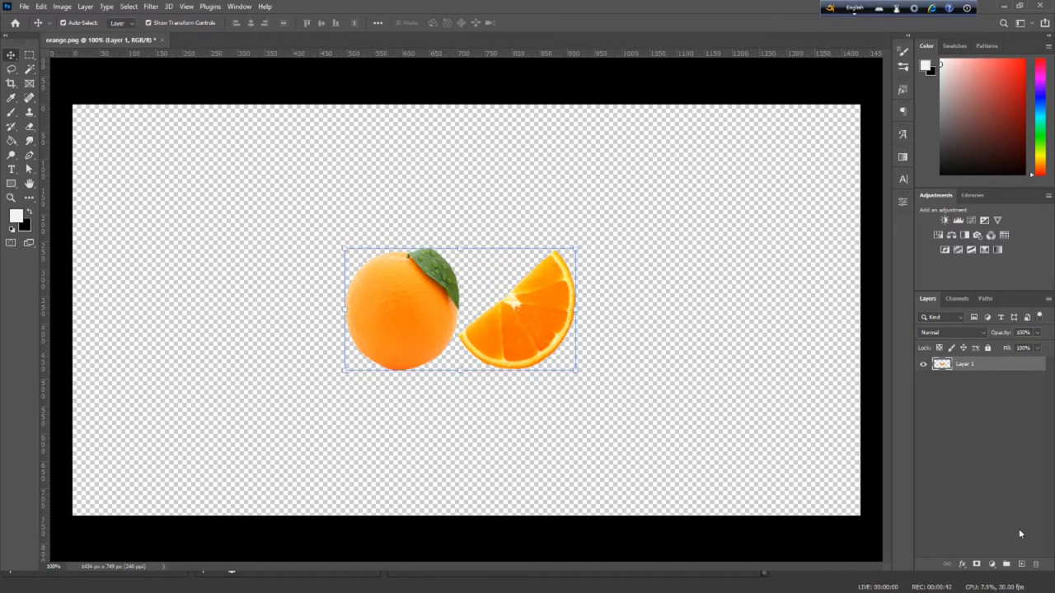
- Add a reversed Black, White radial gradient fill layer at scale 150
{"action": "left_click", "coordinate": [991, 564]}
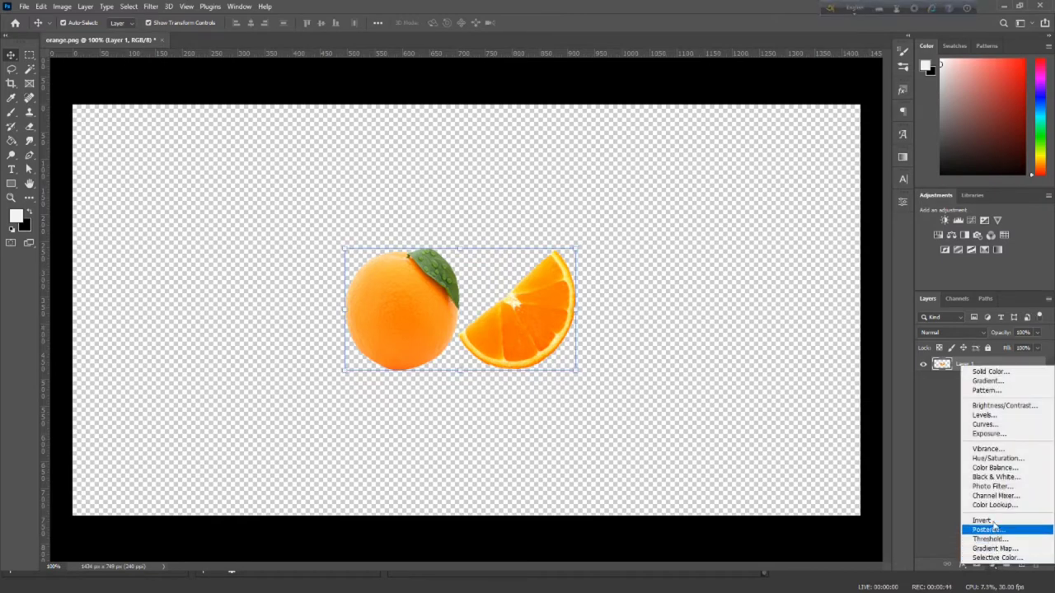
{"action": "left_click", "coordinate": [987, 381]}
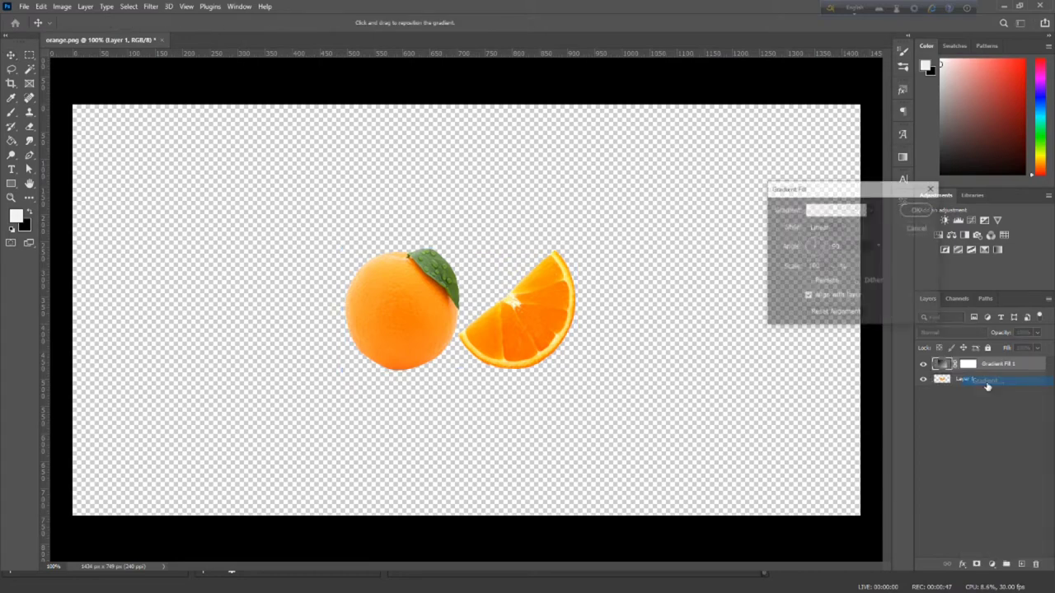
{"action": "left_click", "coordinate": [853, 212]}
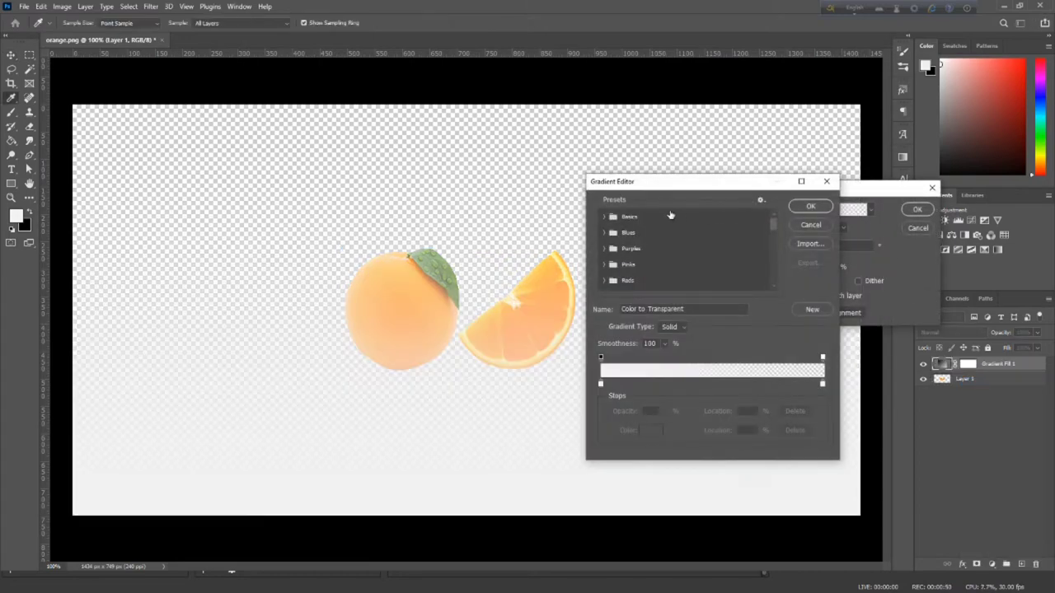
{"action": "left_click", "coordinate": [604, 216]}
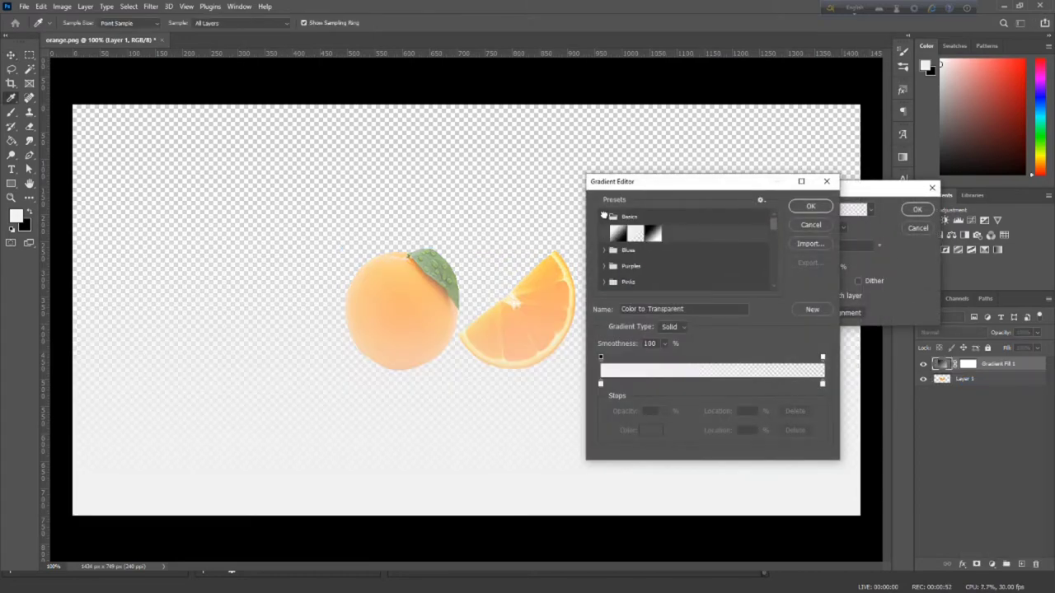
{"action": "left_click", "coordinate": [654, 234]}
{"action": "left_click", "coordinate": [810, 207]}
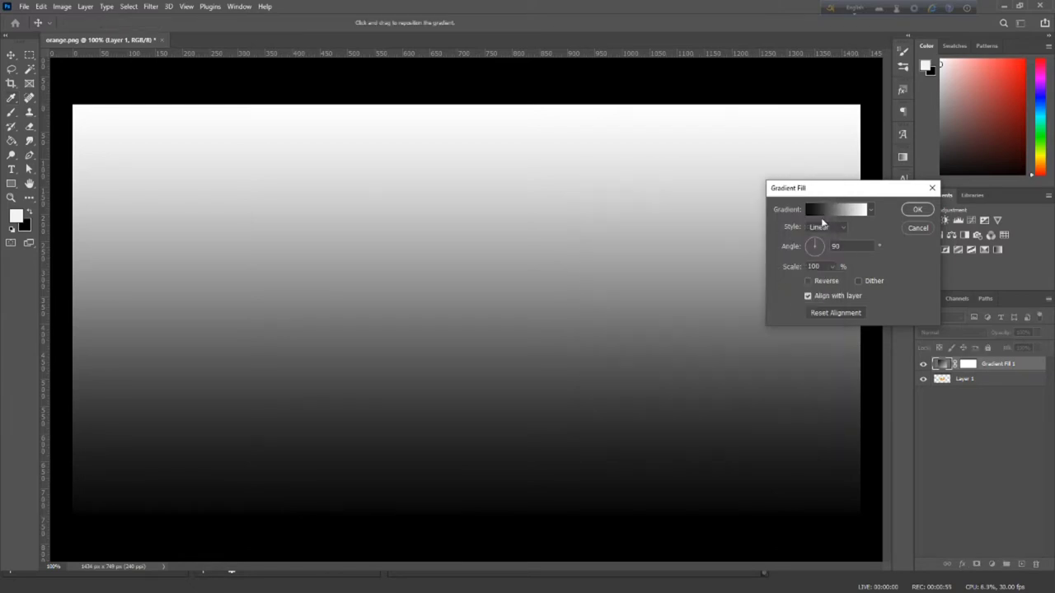
{"action": "left_click", "coordinate": [807, 281]}
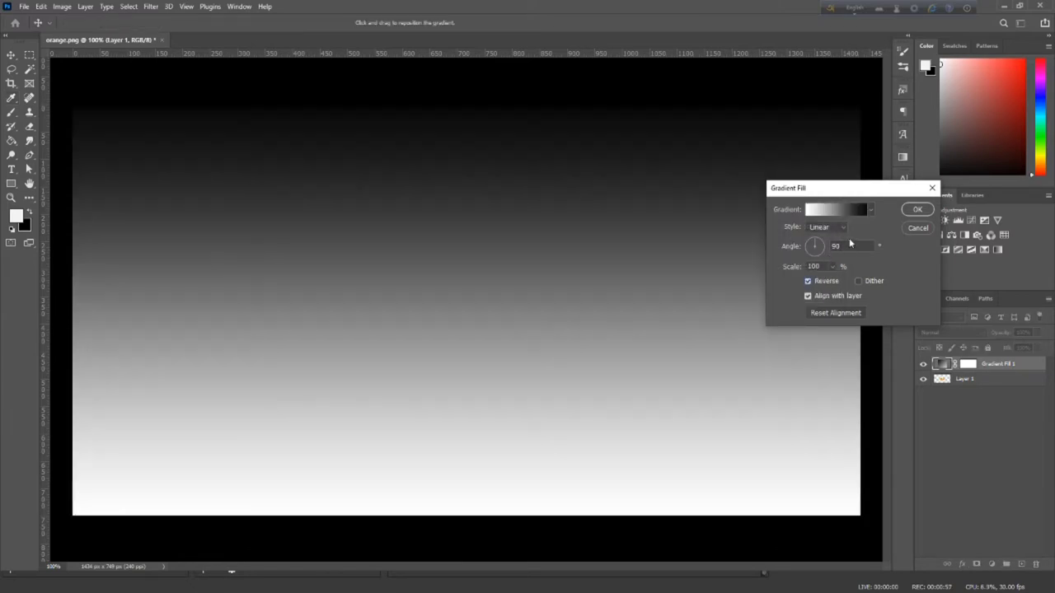
{"action": "left_click", "coordinate": [842, 227]}
{"action": "left_click", "coordinate": [829, 247]}
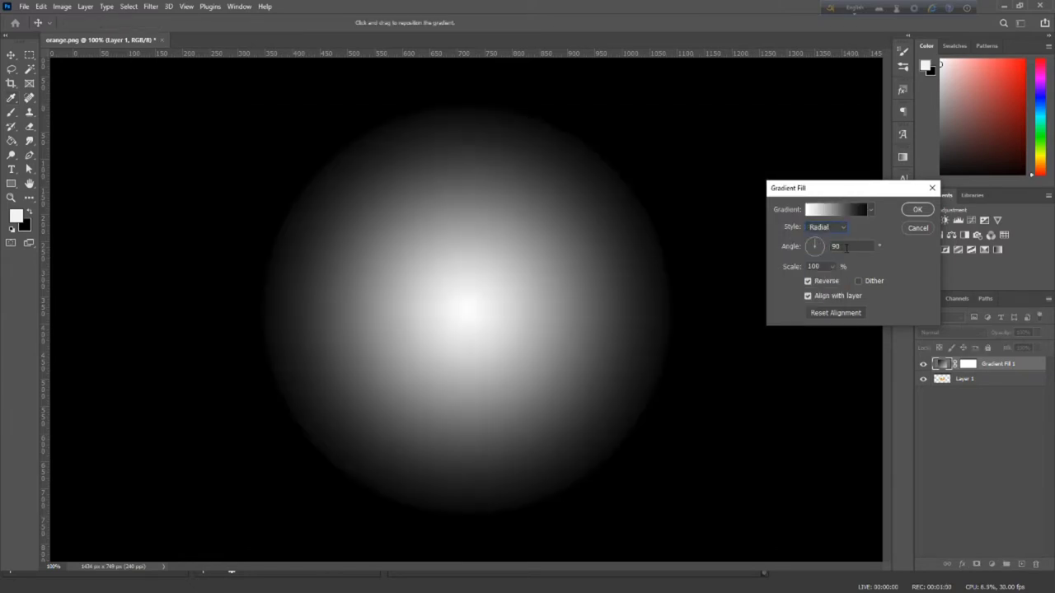
{"action": "type", "text": "1"}
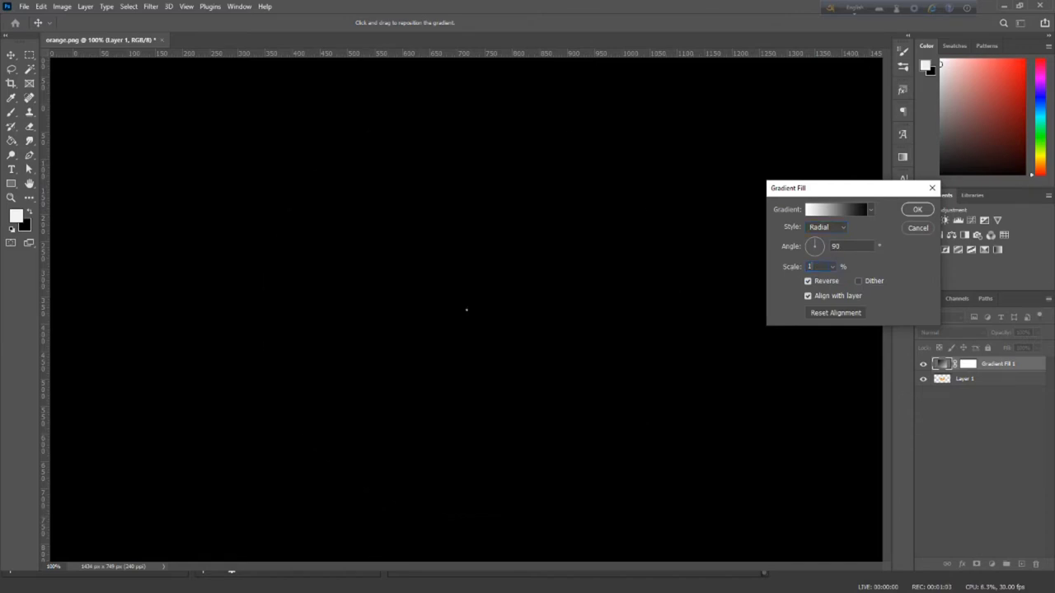
{"action": "type", "text": "50"}
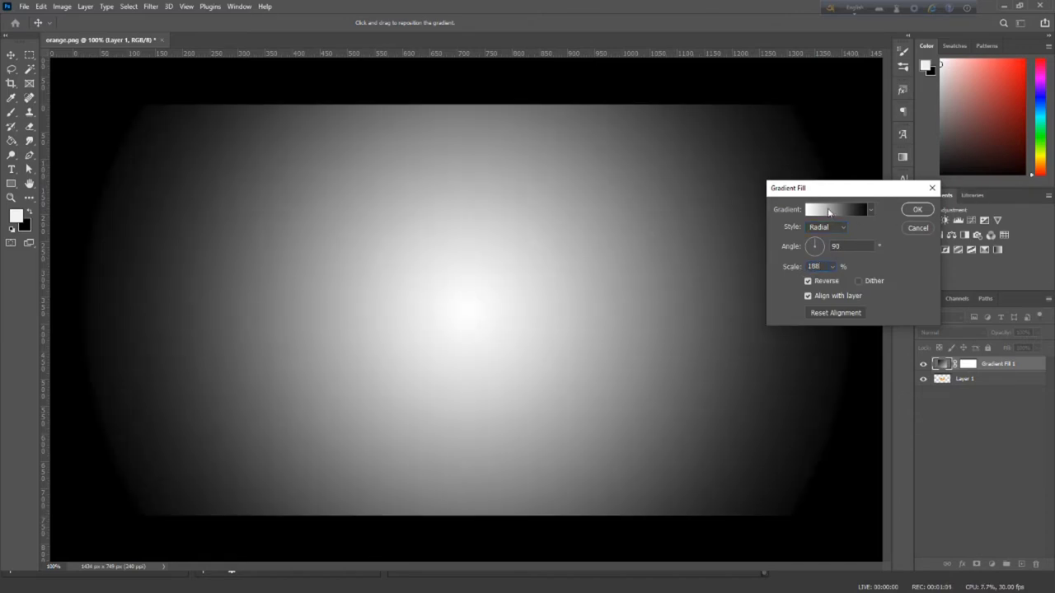
- Change the gradient's black stop to light grey cdcdcd and move the fill below the oranges
{"action": "left_click", "coordinate": [828, 211]}
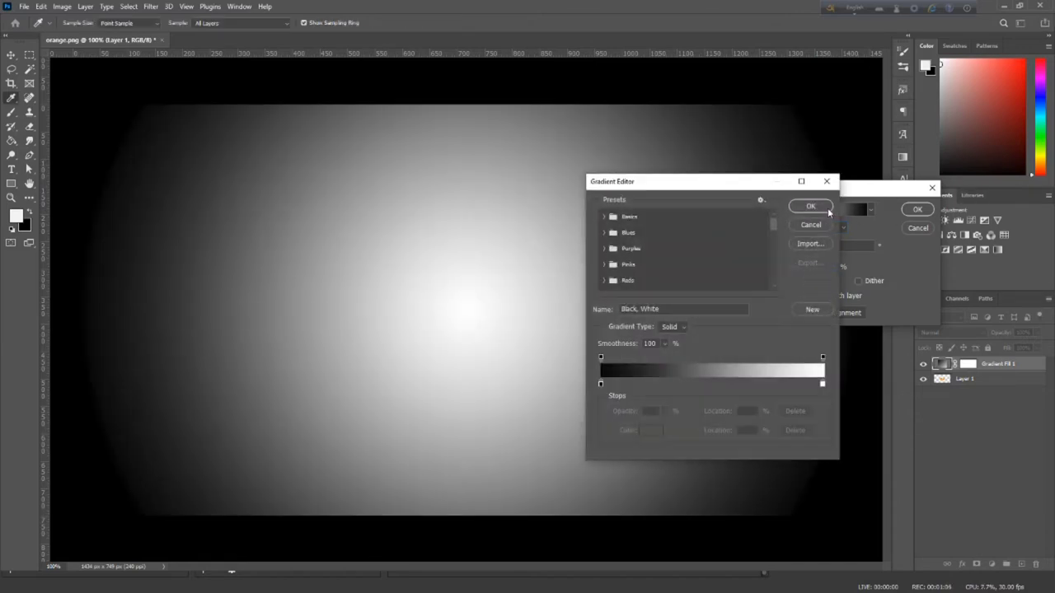
{"action": "double_click", "coordinate": [600, 381]}
{"action": "mouse_move", "coordinate": [364, 316]}
{"action": "left_mouse_down"}
{"action": "mouse_move", "coordinate": [343, 339]}
{"action": "mouse_move", "coordinate": [341, 330]}
{"action": "left_mouse_up"}
{"action": "left_click", "coordinate": [591, 291]}
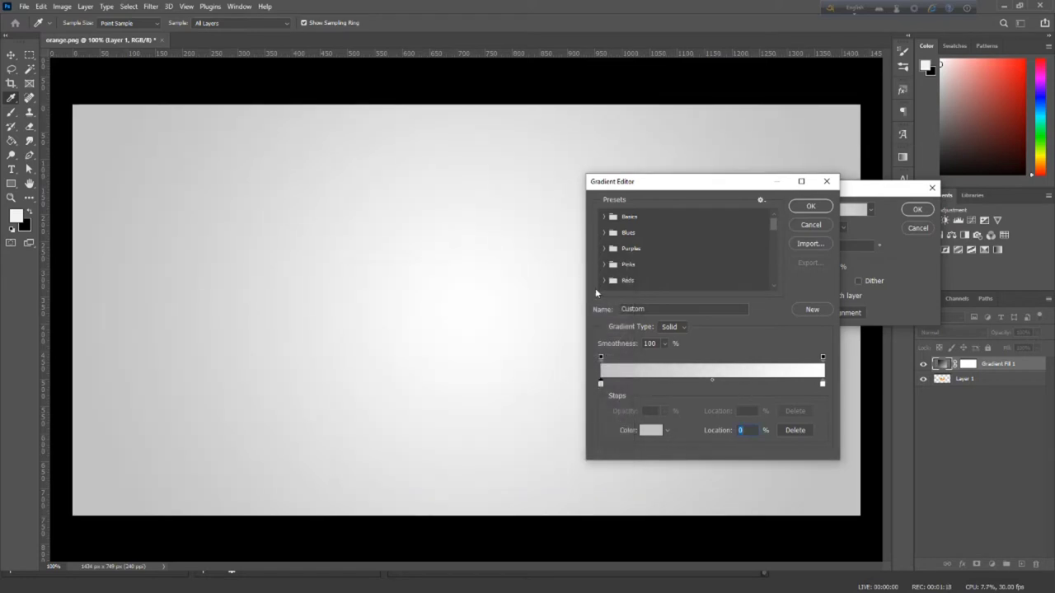
{"action": "left_click", "coordinate": [807, 207]}
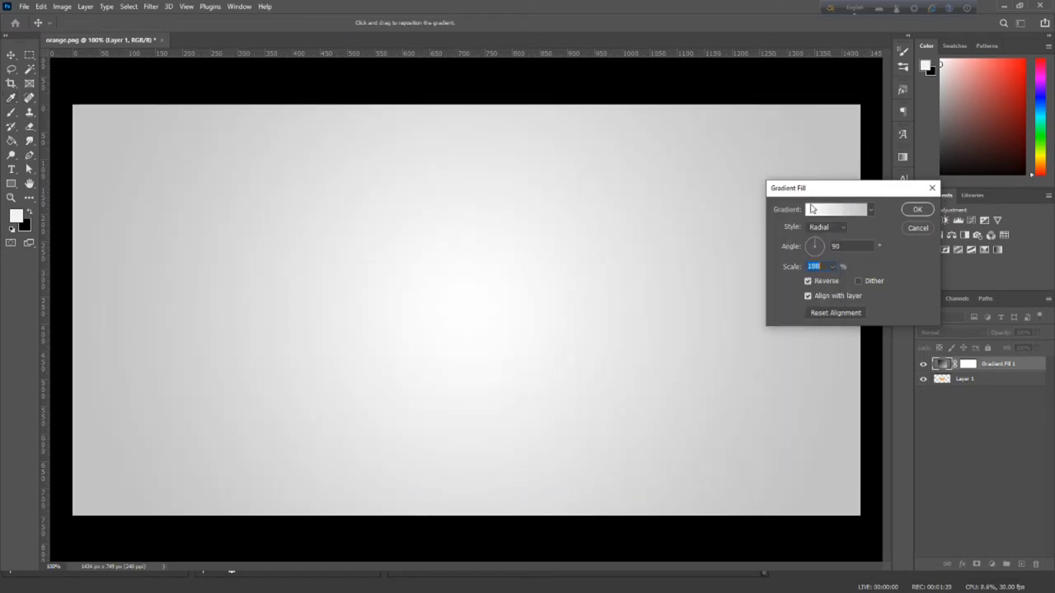
{"action": "left_click", "coordinate": [918, 210]}
{"action": "left_click_drag", "start_coordinate": [992, 367], "coordinate": [992, 385]}
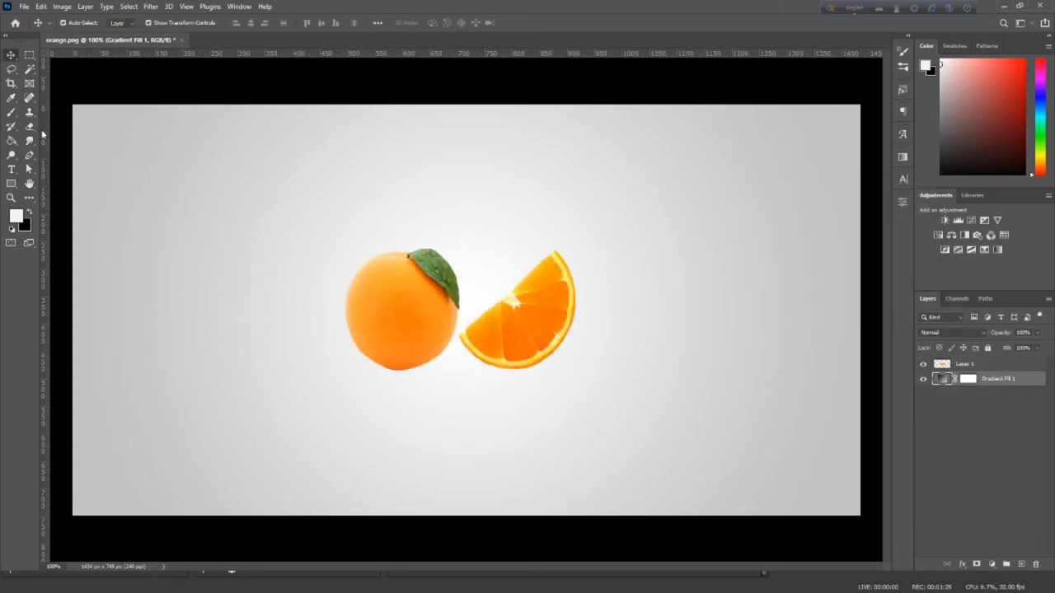
- Zoom in and lasso-select the orange slice
{"action": "left_click", "coordinate": [11, 70]}
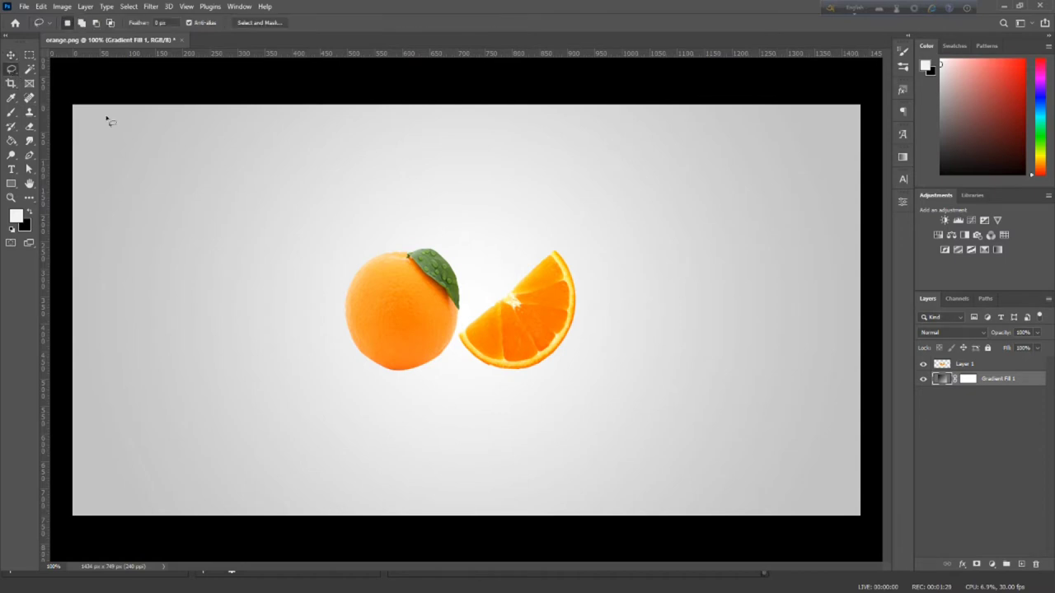
{"action": "scroll", "coordinate": [478, 366], "scroll_direction": "up", "scroll_amount": 2}
{"action": "scroll", "coordinate": [482, 377], "scroll_direction": "up", "scroll_amount": 2}
{"action": "scroll", "coordinate": [489, 395], "scroll_direction": "up", "scroll_amount": 2}
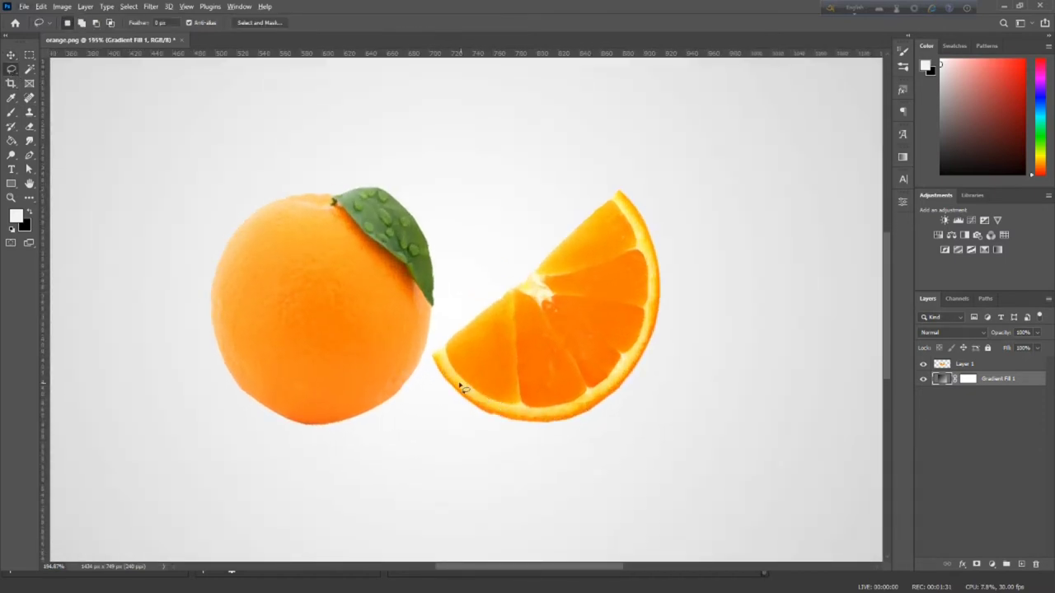
{"action": "mouse_move", "coordinate": [445, 329]}
{"action": "left_mouse_down"}
{"action": "mouse_move", "coordinate": [518, 228]}
{"action": "mouse_move", "coordinate": [643, 173]}
{"action": "mouse_move", "coordinate": [700, 388]}
{"action": "mouse_move", "coordinate": [582, 465]}
{"action": "mouse_move", "coordinate": [473, 440]}
{"action": "mouse_move", "coordinate": [428, 385]}
{"action": "mouse_move", "coordinate": [430, 365]}
{"action": "left_mouse_up"}
{"action": "left_click", "coordinate": [40, 6]}
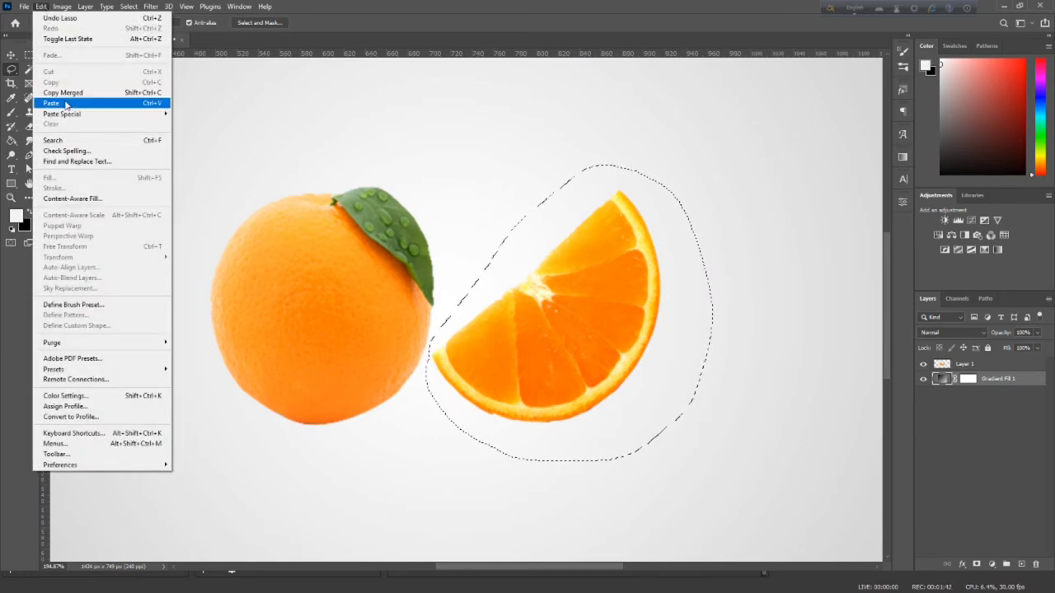
- Cut the slice from Layer 1 and paste it as the new Layer 2
{"action": "left_click", "coordinate": [977, 368]}
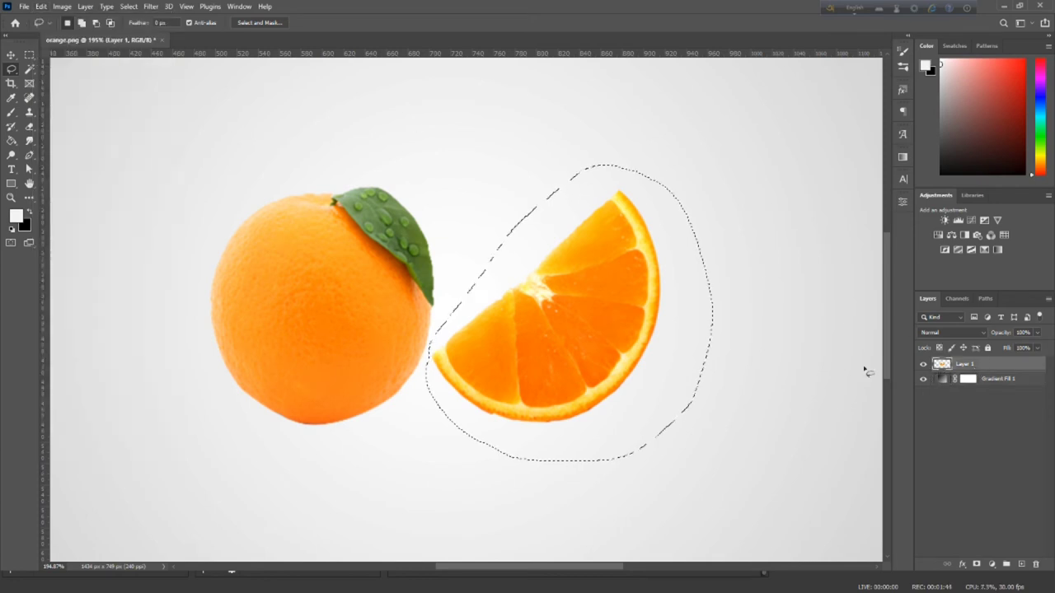
{"action": "left_click", "coordinate": [41, 7]}
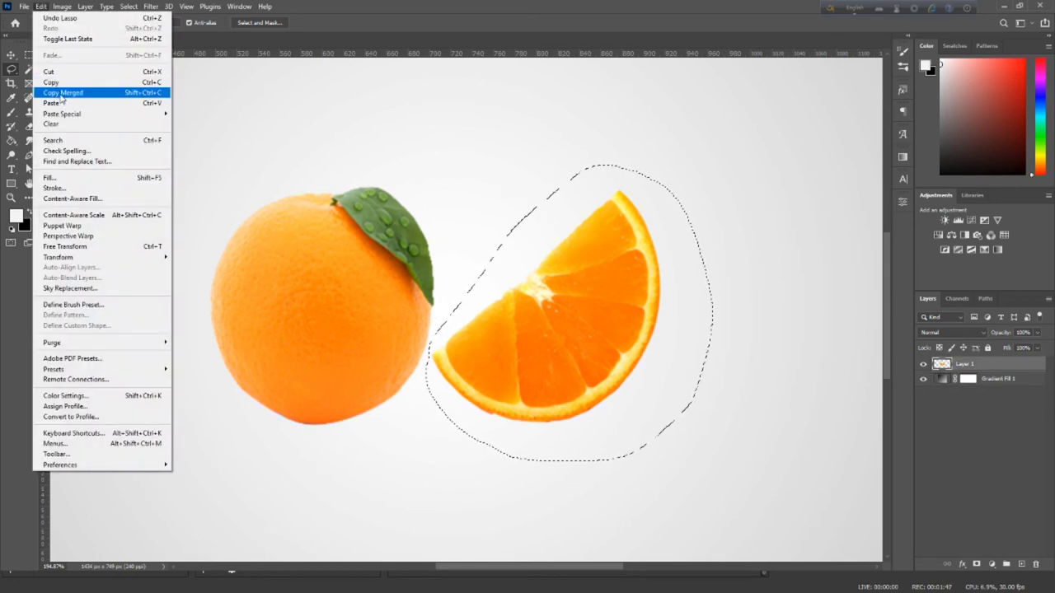
{"action": "left_click", "coordinate": [50, 72]}
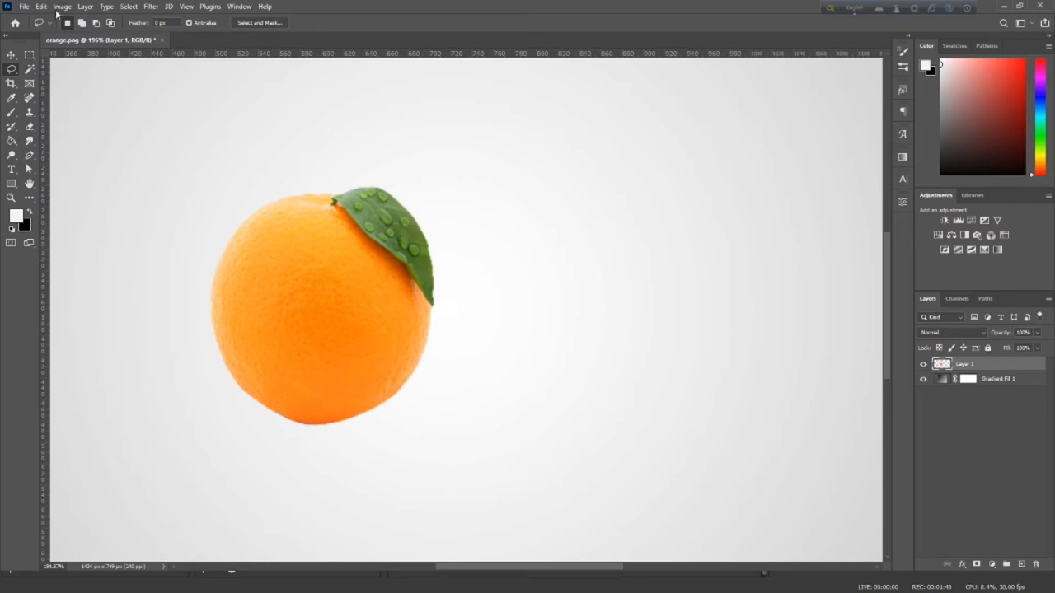
{"action": "left_click", "coordinate": [41, 7]}
{"action": "left_click", "coordinate": [72, 103]}
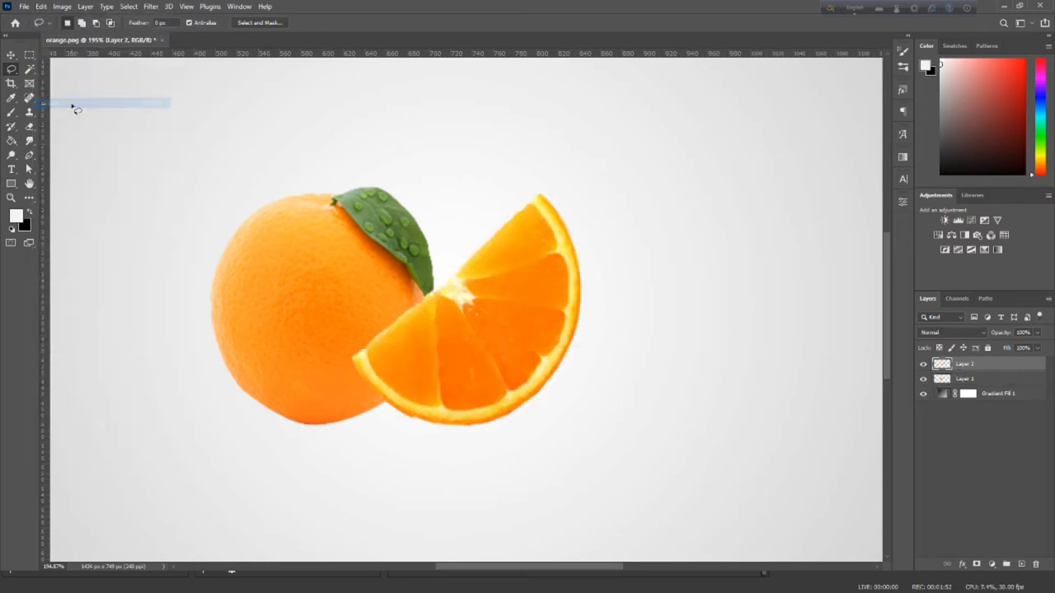
{"action": "scroll", "coordinate": [490, 337], "scroll_direction": "down", "scroll_amount": 2}
{"action": "scroll", "coordinate": [490, 337], "scroll_direction": "down", "scroll_amount": 2}
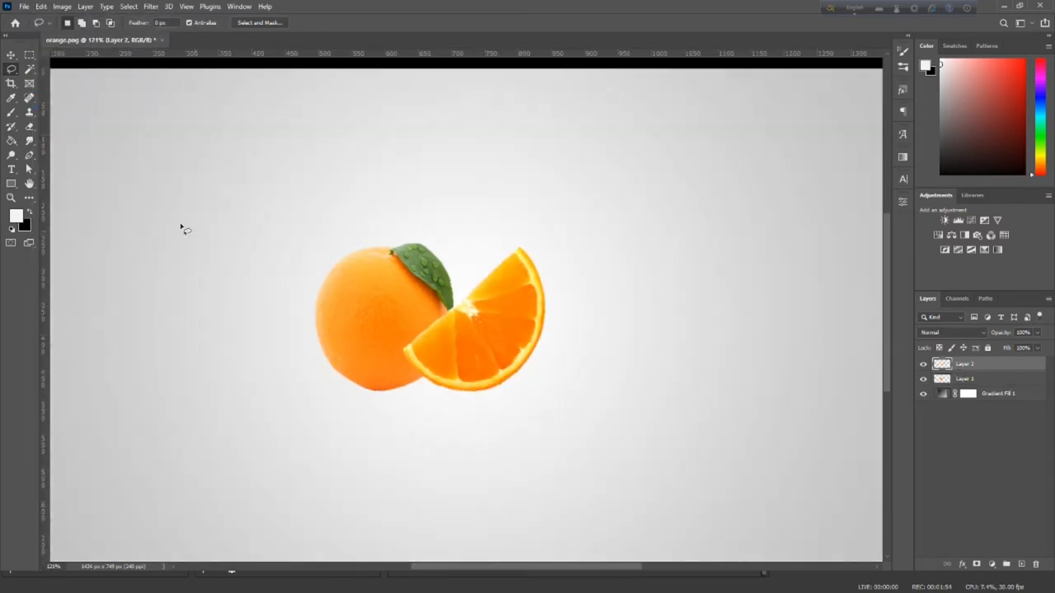
- Place the slice left of the whole orange, overlapping it, tilted about 23° with bottoms aligned
{"action": "left_click", "coordinate": [12, 55]}
{"action": "left_click_drag", "start_coordinate": [508, 356], "coordinate": [338, 356]}
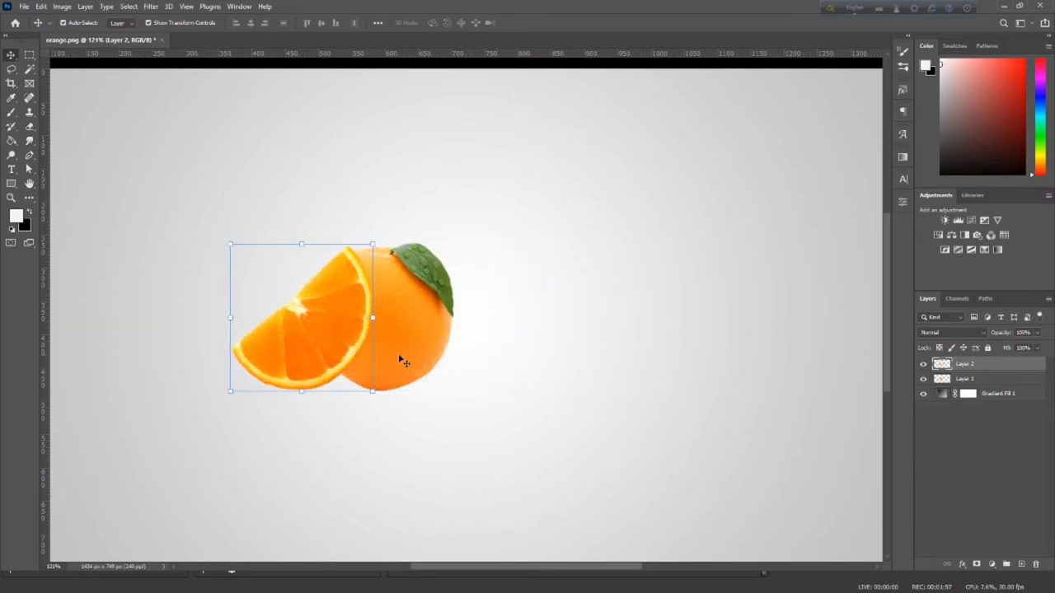
{"action": "left_click_drag", "start_coordinate": [420, 355], "coordinate": [510, 341]}
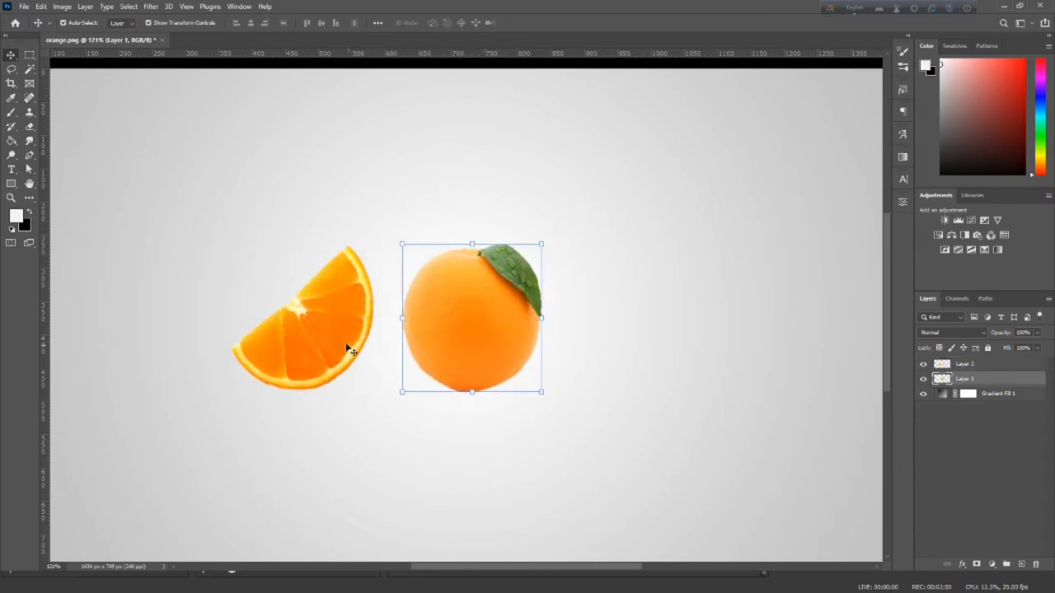
{"action": "left_click_drag", "start_coordinate": [335, 336], "coordinate": [396, 345]}
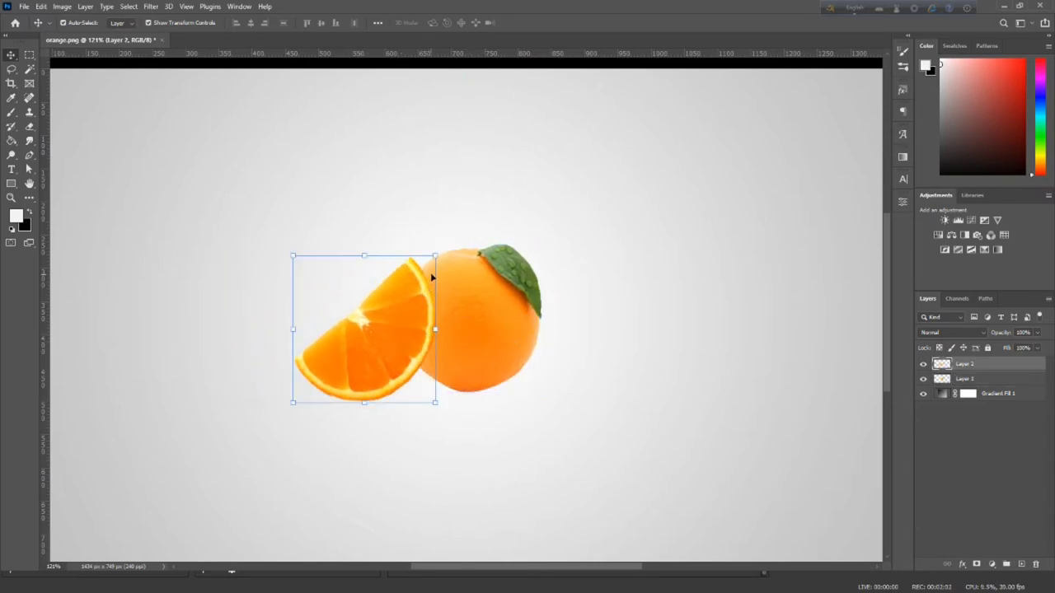
{"action": "mouse_move", "coordinate": [432, 278]}
{"action": "left_mouse_down"}
{"action": "mouse_move", "coordinate": [452, 277]}
{"action": "mouse_move", "coordinate": [459, 290]}
{"action": "left_mouse_up"}
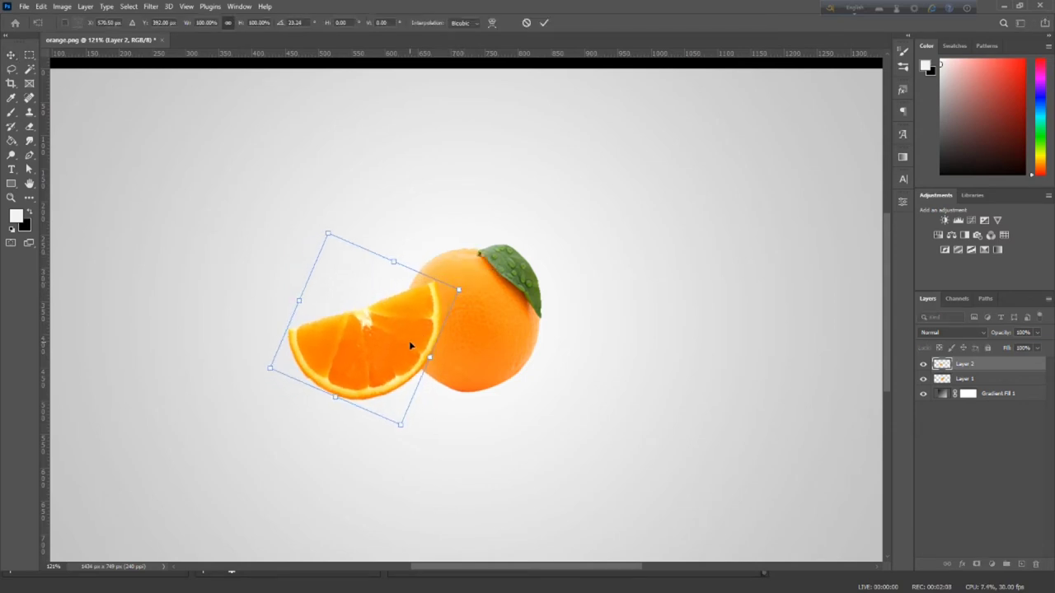
{"action": "left_click_drag", "start_coordinate": [410, 346], "coordinate": [410, 329]}
{"action": "left_click", "coordinate": [543, 23]}
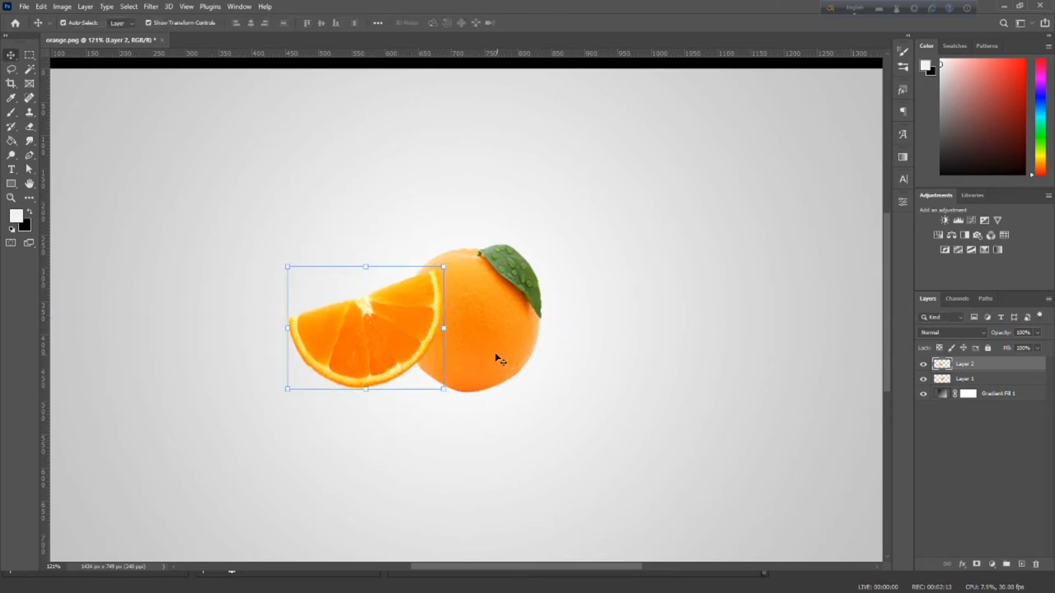
{"action": "left_click_drag", "start_coordinate": [424, 339], "coordinate": [423, 341]}
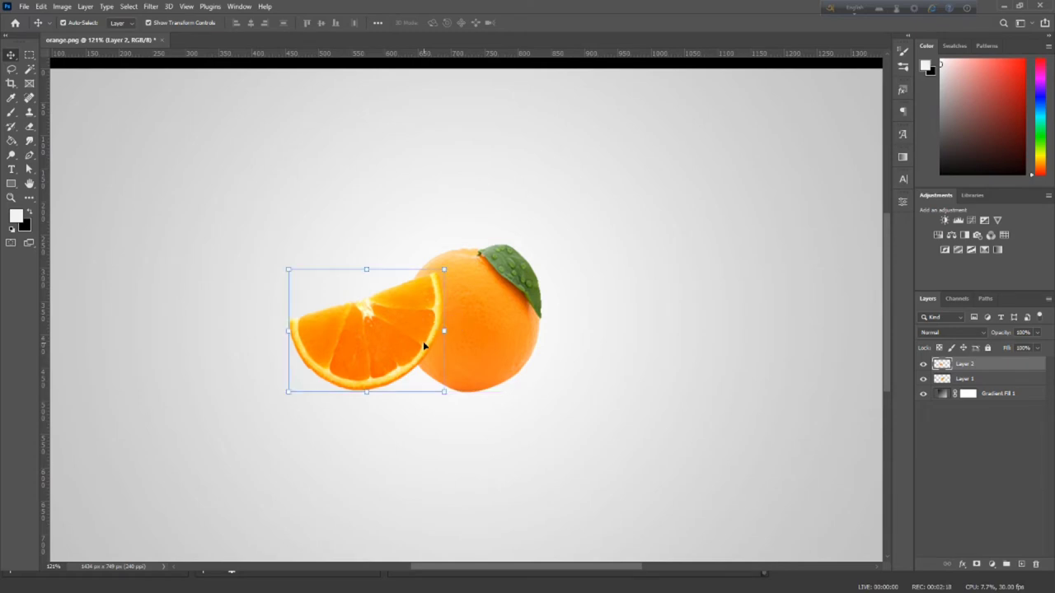
{"action": "left_click", "coordinate": [579, 361]}
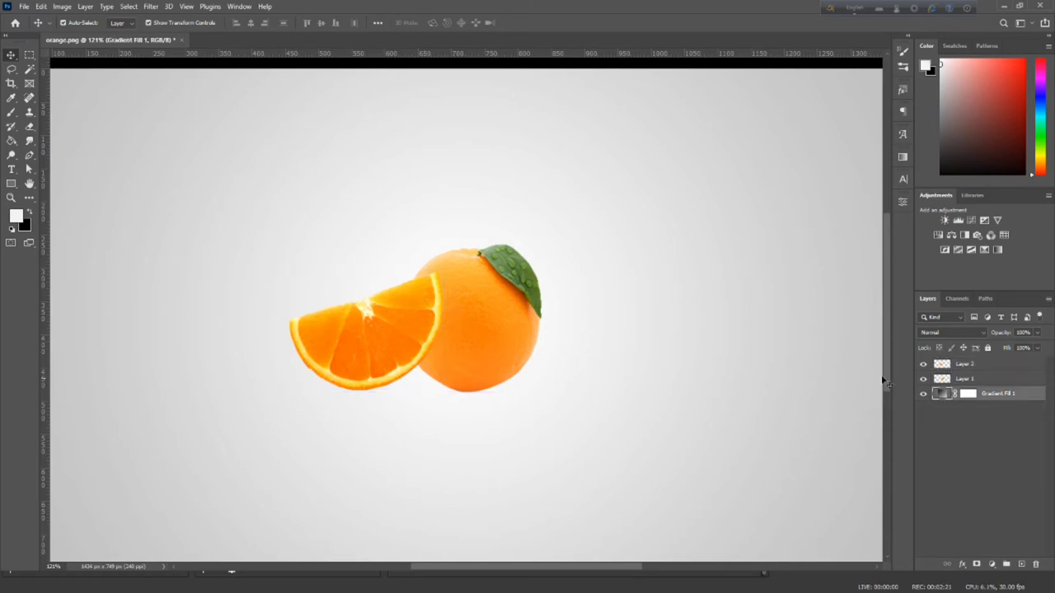
- Add an empty Layer 3 above the gradient with black as the foreground colour
{"action": "left_click", "coordinate": [1022, 565]}
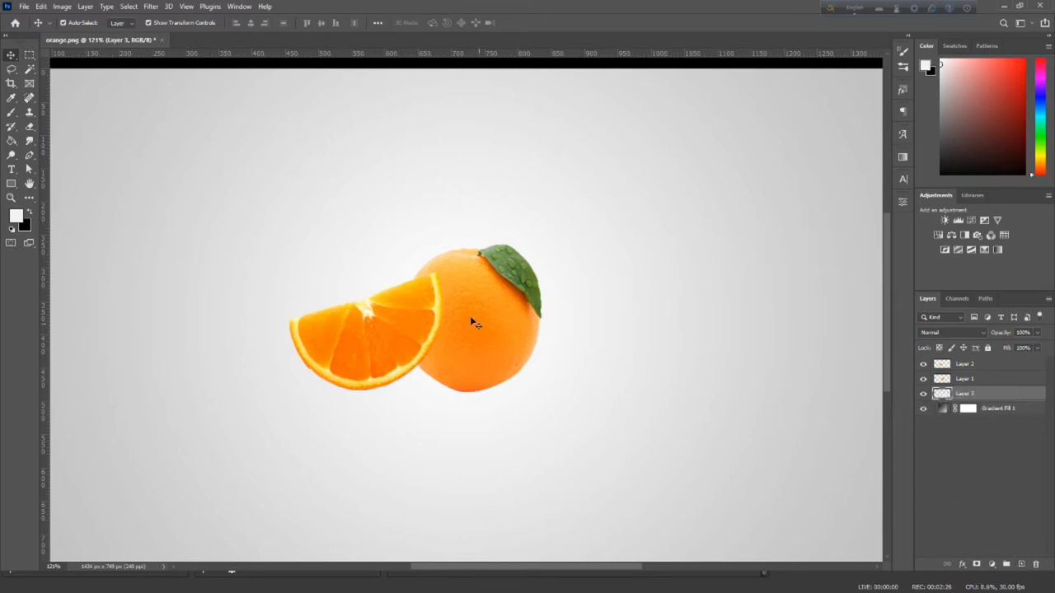
{"action": "left_click", "coordinate": [32, 213]}
{"action": "left_click", "coordinate": [11, 115]}
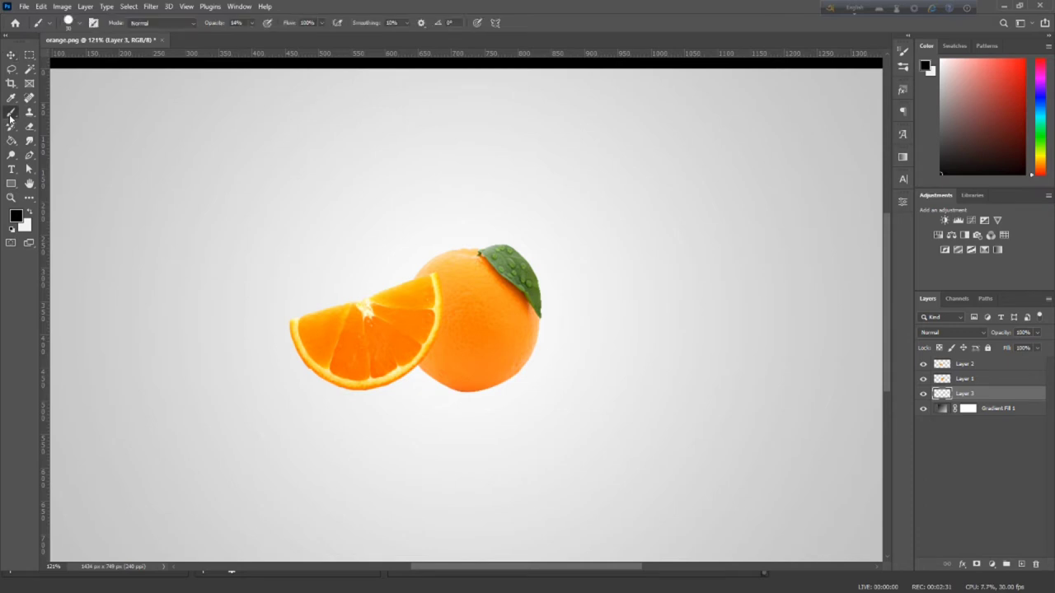
- Give the brush a flattened elliptical round tip with soft hardness around 17%
{"action": "left_click", "coordinate": [69, 24]}
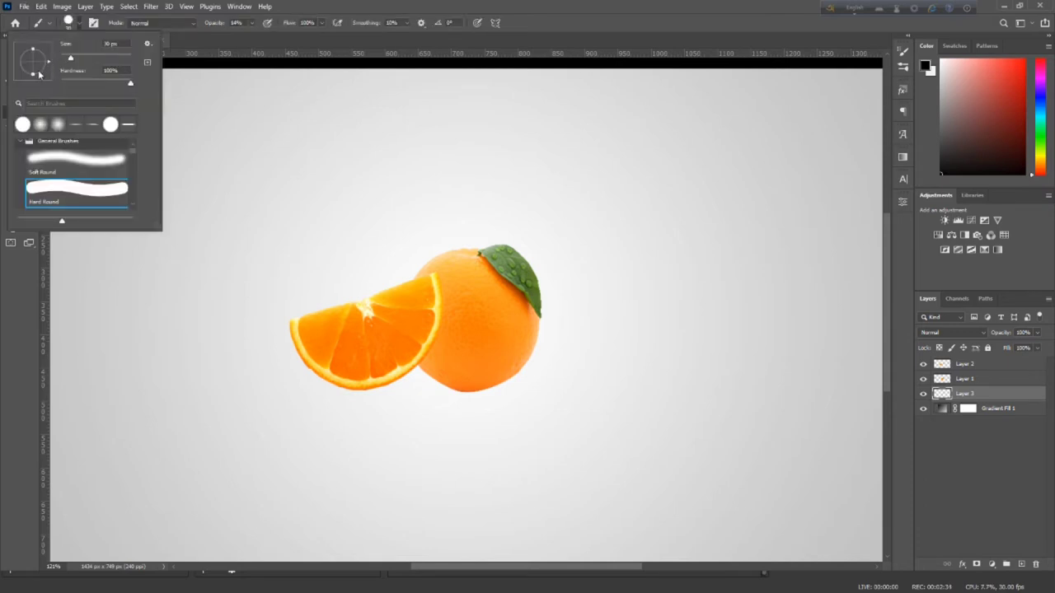
{"action": "left_click_drag", "start_coordinate": [29, 77], "coordinate": [33, 71]}
{"action": "left_click", "coordinate": [20, 130]}
{"action": "left_click_drag", "start_coordinate": [33, 76], "coordinate": [31, 62]}
{"action": "left_click_drag", "start_coordinate": [131, 82], "coordinate": [59, 83]}
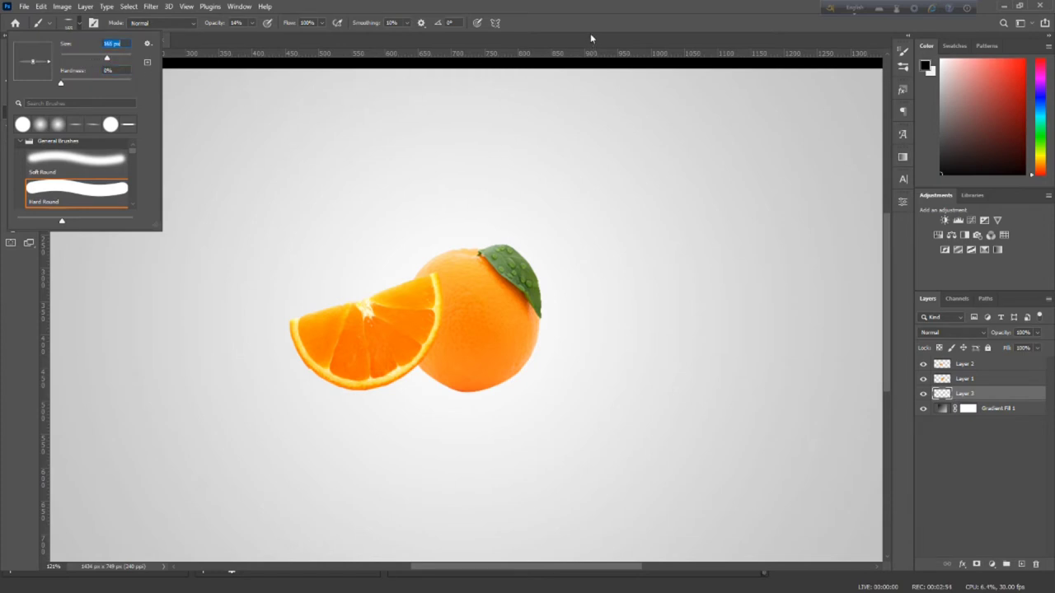
{"action": "left_click", "coordinate": [391, 149]}
- Try shadow strokes under the fruit, undoing them as too dark
{"action": "left_click", "coordinate": [347, 404]}
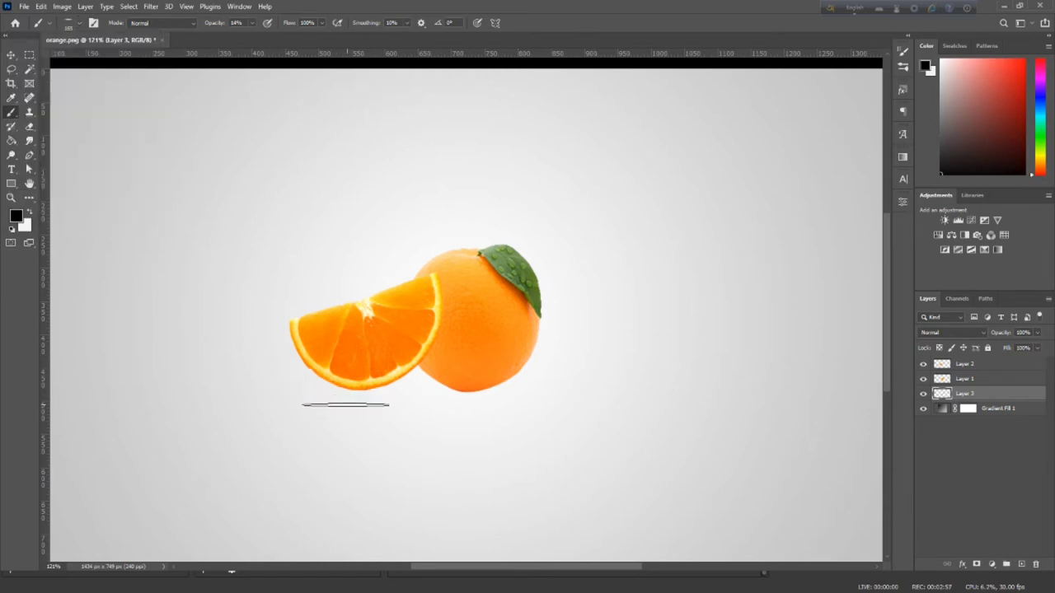
{"action": "left_click", "coordinate": [347, 403]}
{"action": "left_click_drag", "start_coordinate": [347, 404], "coordinate": [357, 400]}
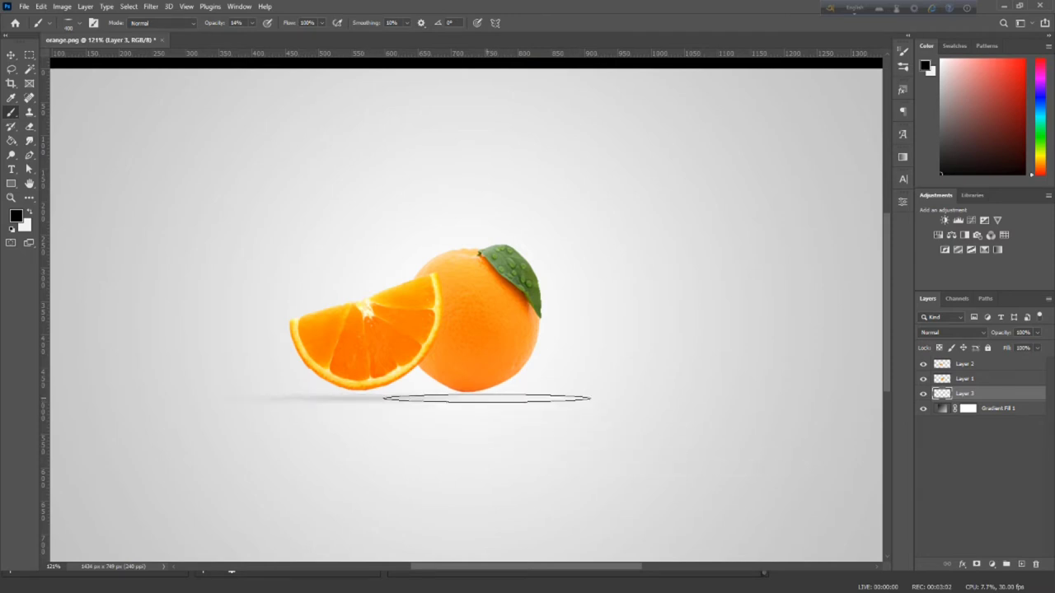
{"action": "key", "text": "ctrl+z"}
{"action": "left_click", "coordinate": [252, 22]}
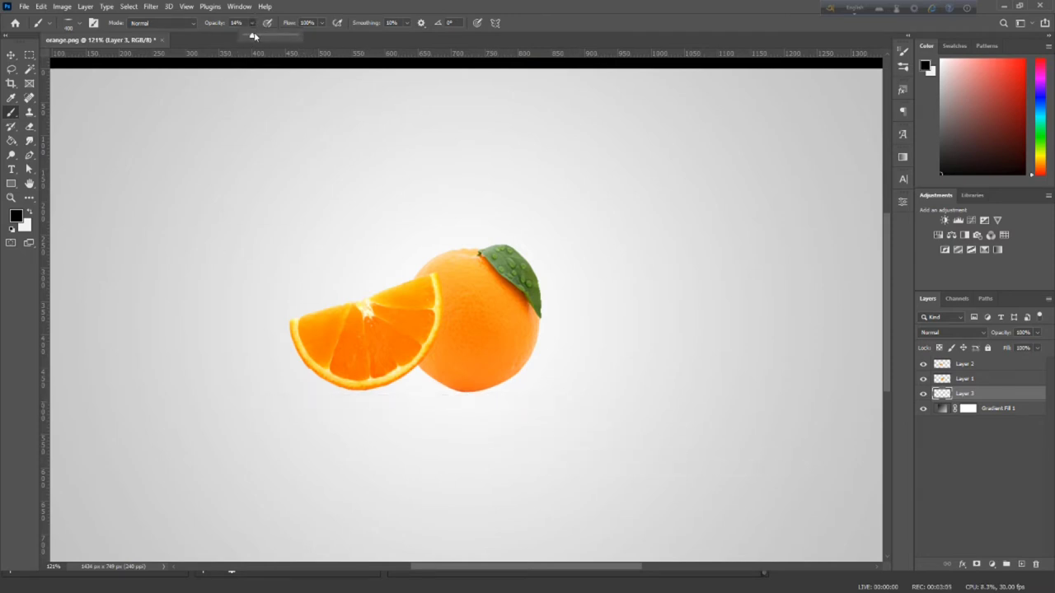
{"action": "left_click_drag", "start_coordinate": [350, 396], "coordinate": [421, 396]}
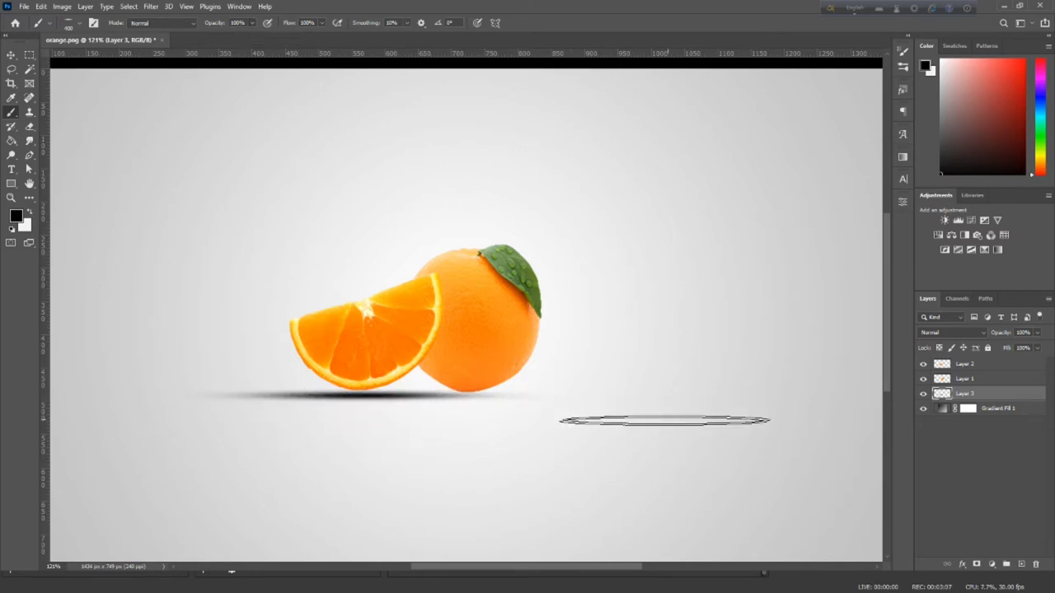
{"action": "key", "text": "ctrl+z"}
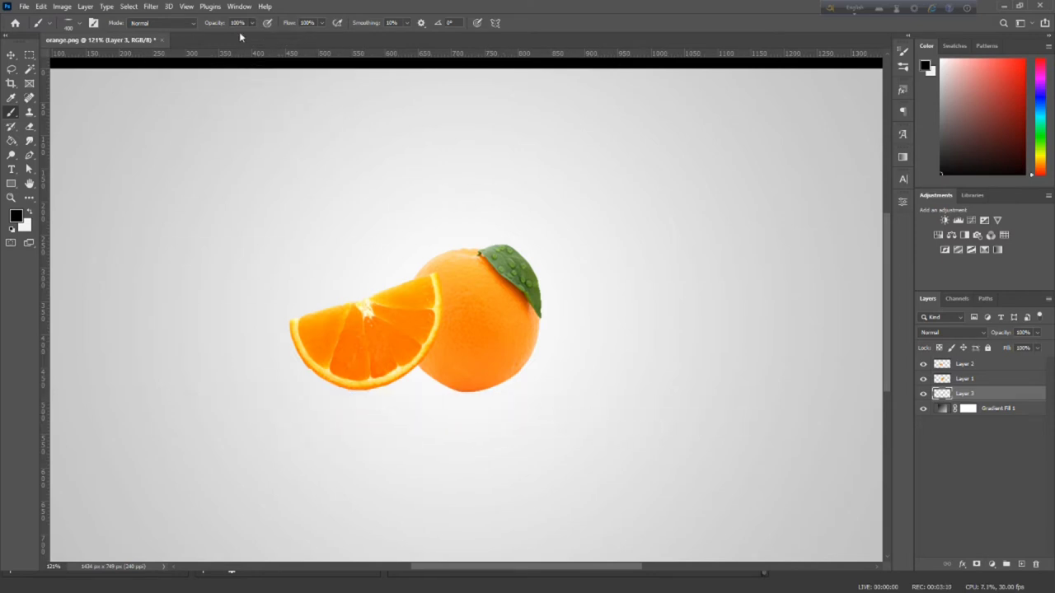
- Paint a soft shadow under the slice and whole orange at 53% brush opacity
{"action": "left_click", "coordinate": [251, 23]}
{"action": "left_click", "coordinate": [230, 36]}
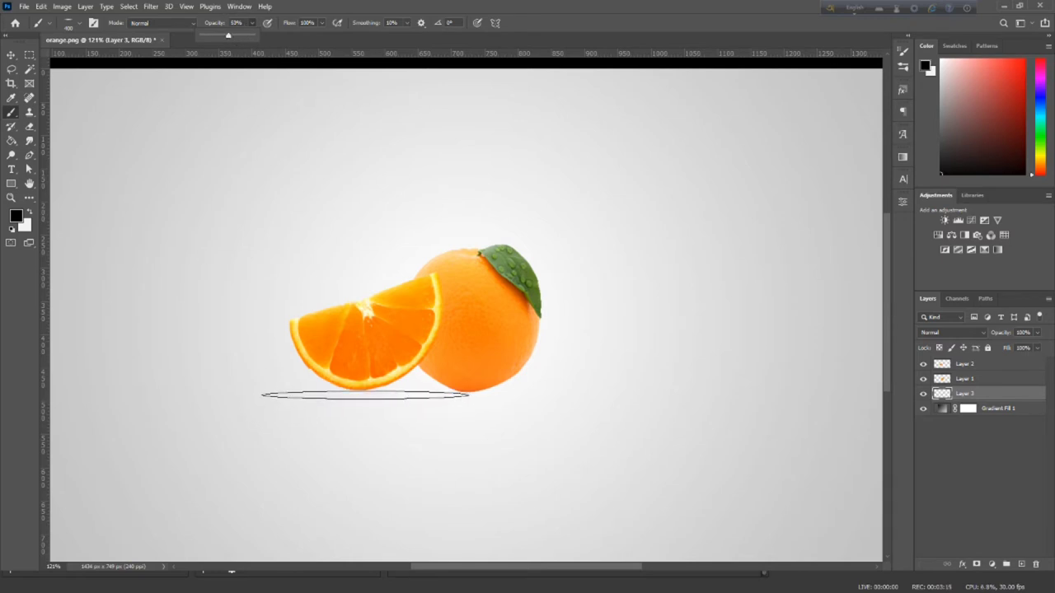
{"action": "left_click_drag", "start_coordinate": [339, 396], "coordinate": [394, 395]}
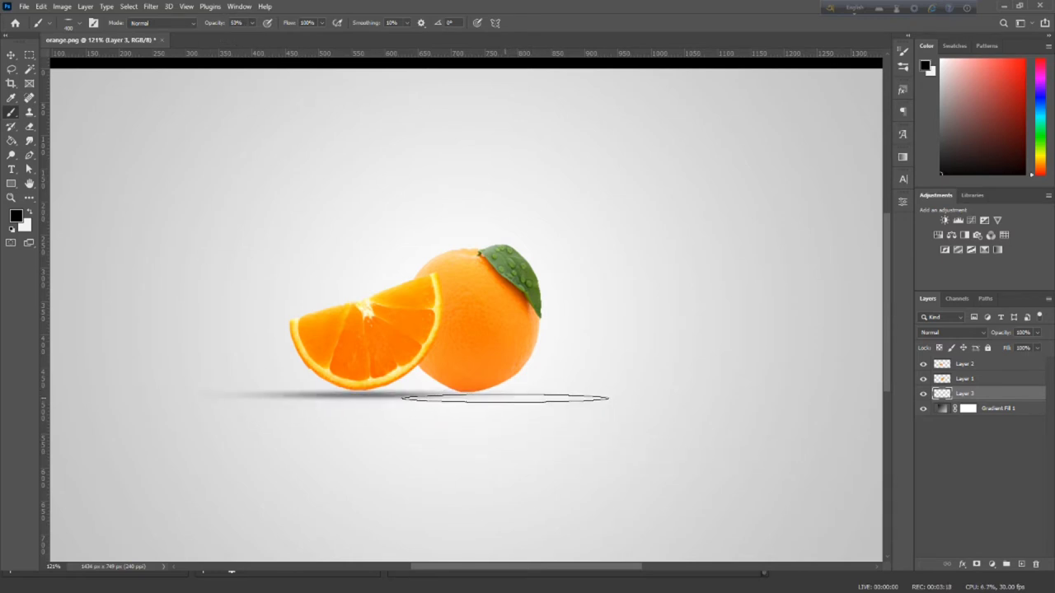
{"action": "left_click_drag", "start_coordinate": [504, 395], "coordinate": [540, 397]}
{"action": "scroll", "coordinate": [560, 467], "scroll_direction": "down", "scroll_amount": 1}
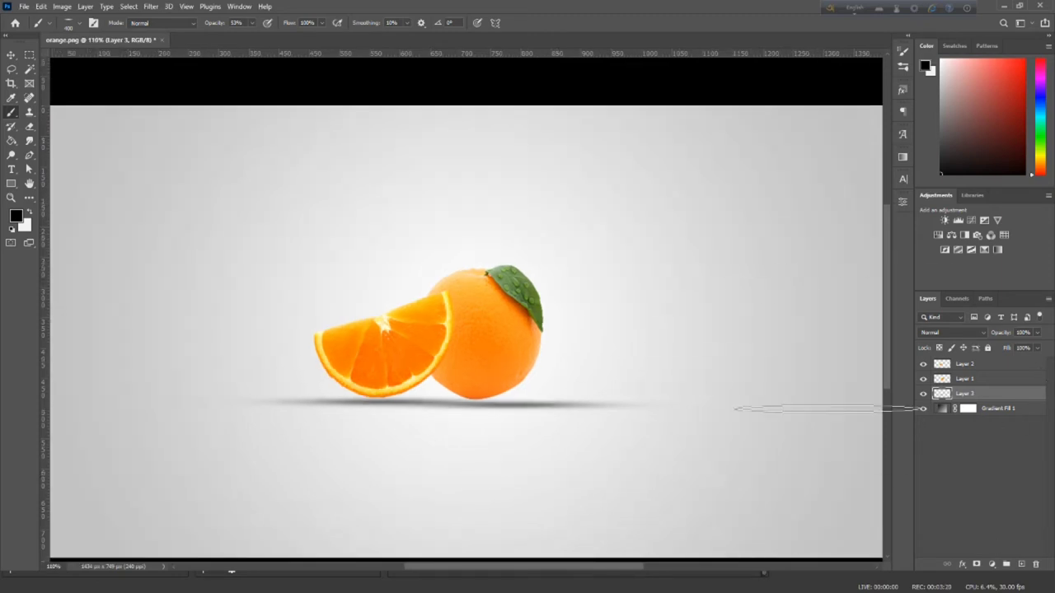
- Select the orange slice layer with the Move tool
{"action": "left_click", "coordinate": [11, 54]}
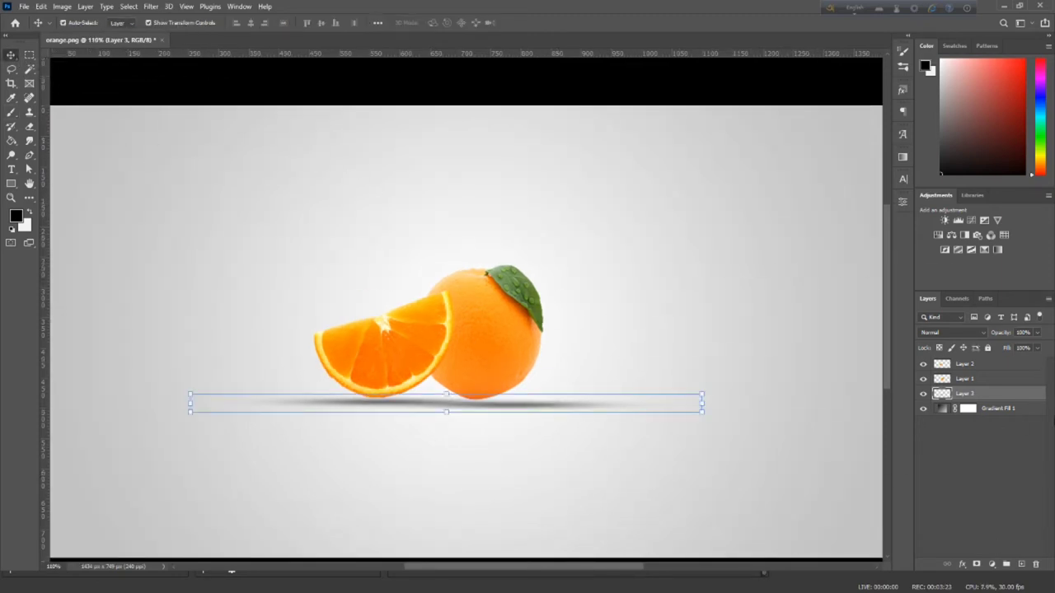
{"action": "left_click", "coordinate": [973, 455]}
{"action": "left_click", "coordinate": [384, 369]}
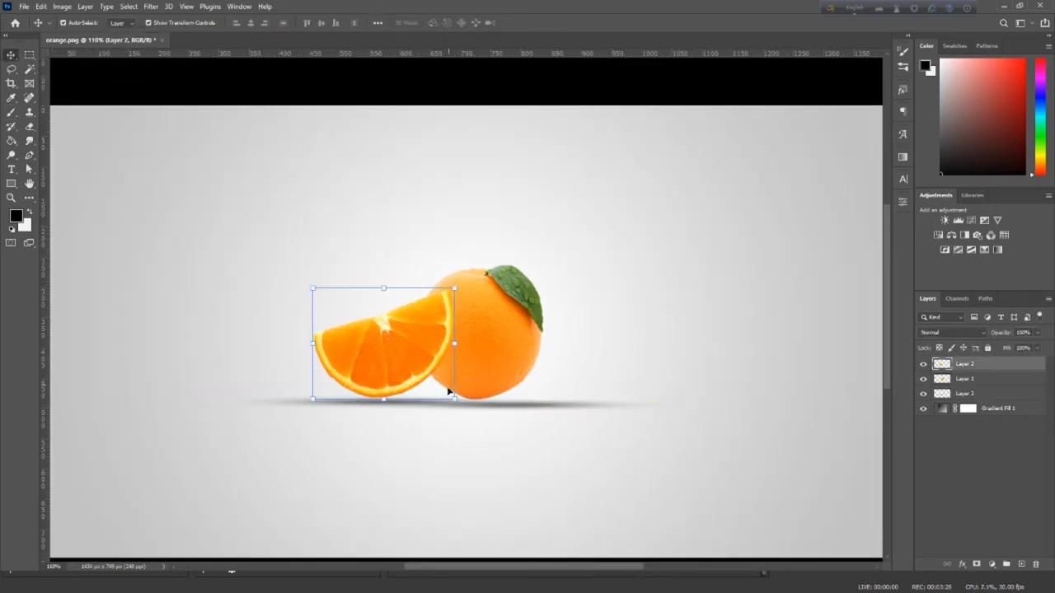
{"action": "scroll", "coordinate": [447, 392], "scroll_direction": "up", "scroll_amount": 2}
- Quick-select the slice's flesh on Layer 2 and add a layer mask from that selection
{"action": "left_click", "coordinate": [29, 69]}
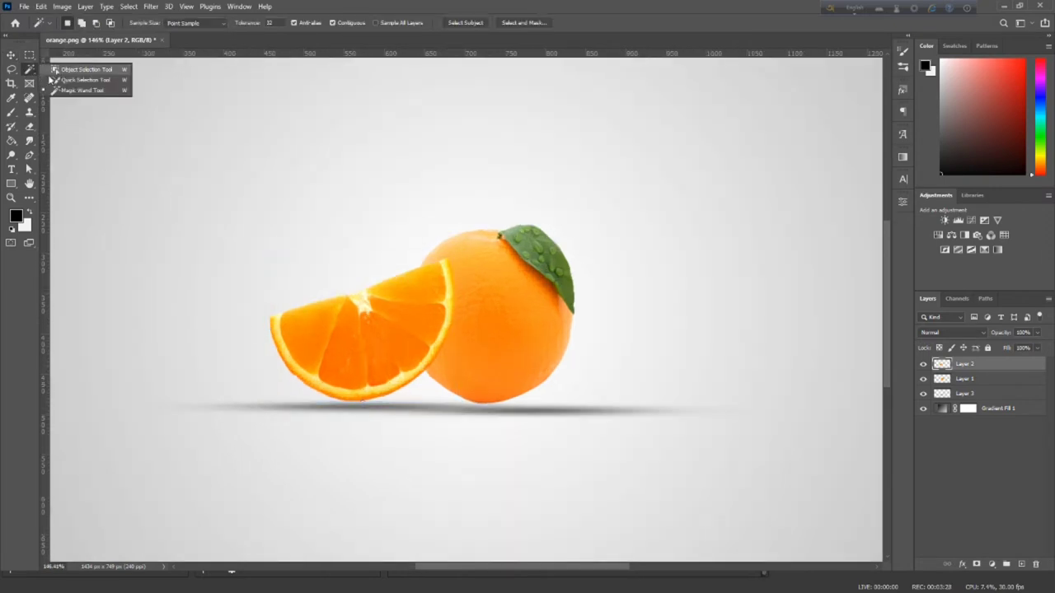
{"action": "left_click", "coordinate": [66, 79]}
{"action": "scroll", "coordinate": [348, 353], "scroll_direction": "up", "scroll_amount": 1}
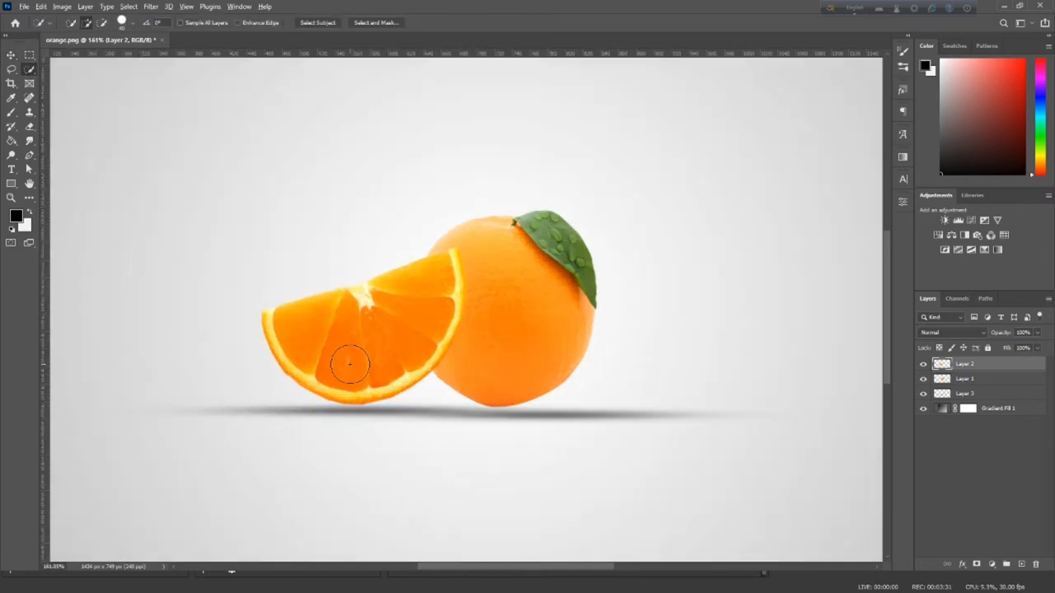
{"action": "scroll", "coordinate": [353, 351], "scroll_direction": "up", "scroll_amount": 1}
{"action": "scroll", "coordinate": [358, 348], "scroll_direction": "up", "scroll_amount": 1}
{"action": "mouse_move", "coordinate": [360, 325]}
{"action": "left_mouse_down"}
{"action": "mouse_move", "coordinate": [384, 305]}
{"action": "mouse_move", "coordinate": [371, 279]}
{"action": "left_mouse_up"}
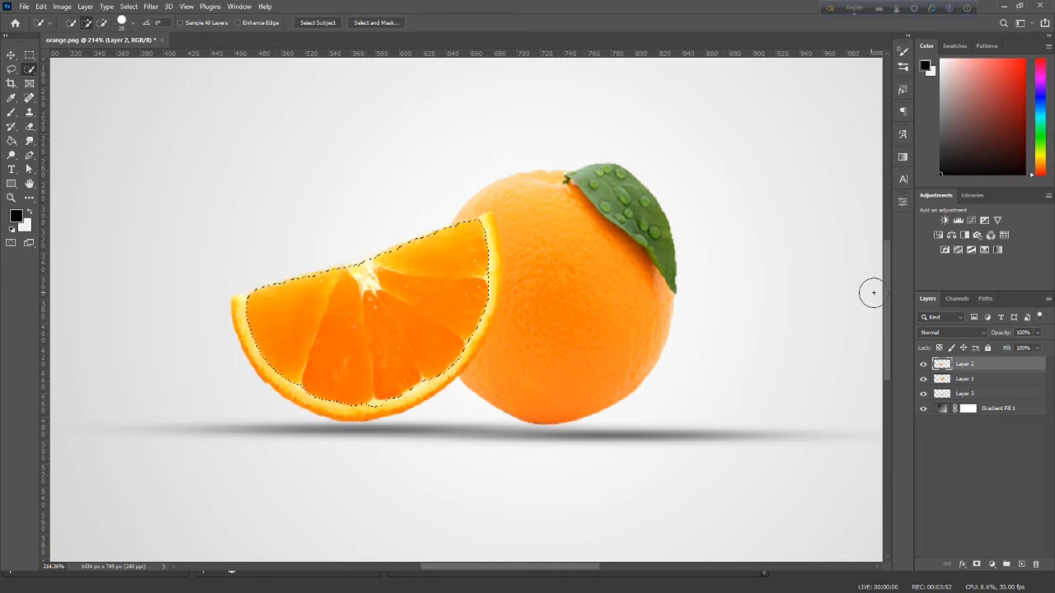
{"action": "left_click", "coordinate": [976, 566]}
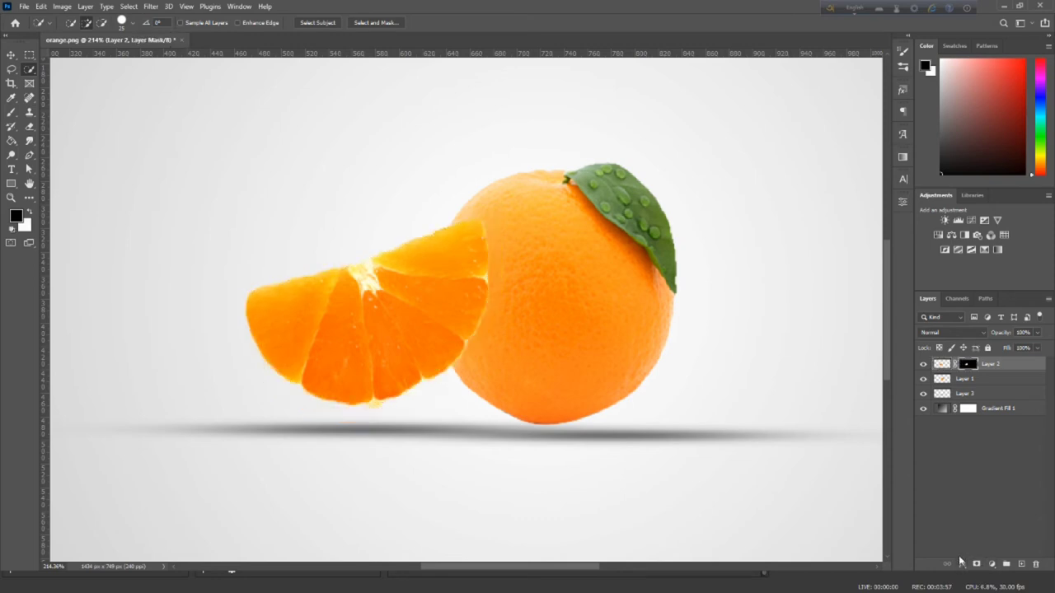
- Redo the Layer 2 mask to keep only the peel and reset the brush to a round tip
{"action": "key", "text": "ctrl+z"}
{"action": "left_click", "coordinate": [977, 565], "text": "alt"}
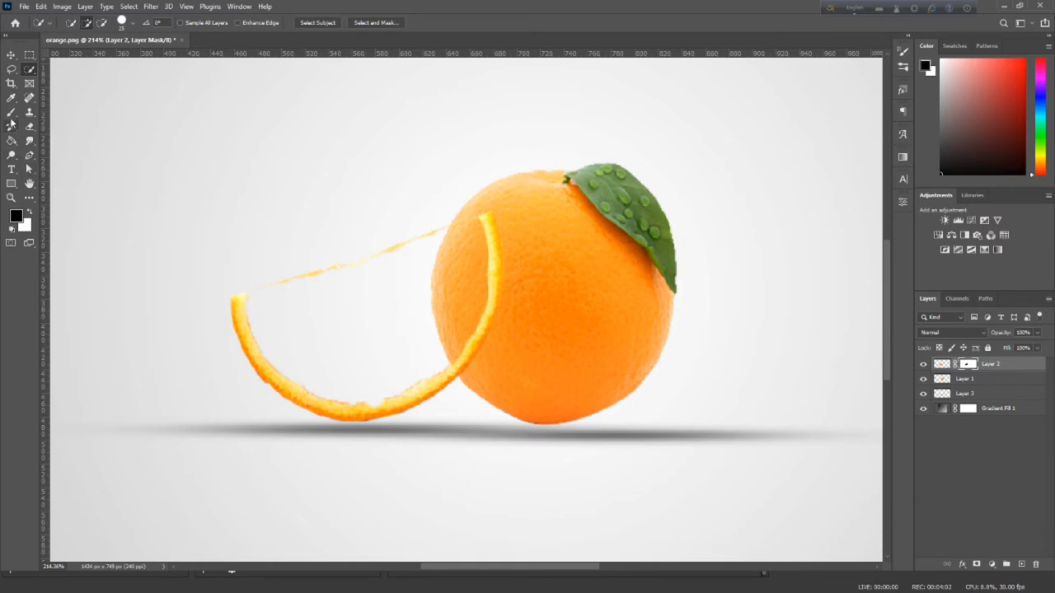
{"action": "left_click", "coordinate": [11, 111]}
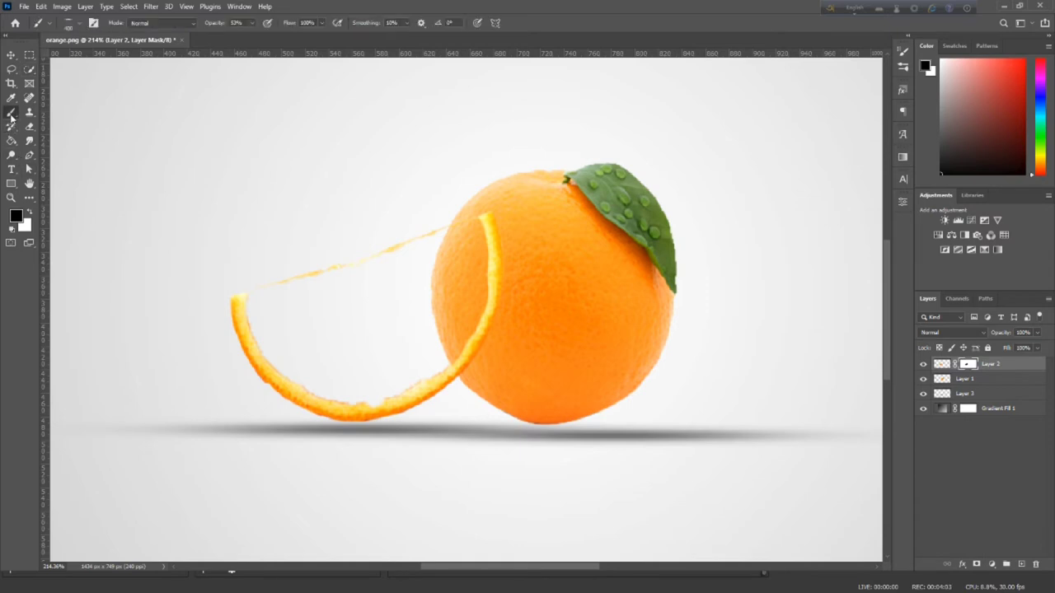
{"action": "left_click", "coordinate": [69, 24]}
{"action": "mouse_move", "coordinate": [34, 69]}
{"action": "left_mouse_down"}
{"action": "mouse_move", "coordinate": [33, 79]}
{"action": "mouse_move", "coordinate": [200, 90]}
{"action": "left_mouse_up"}
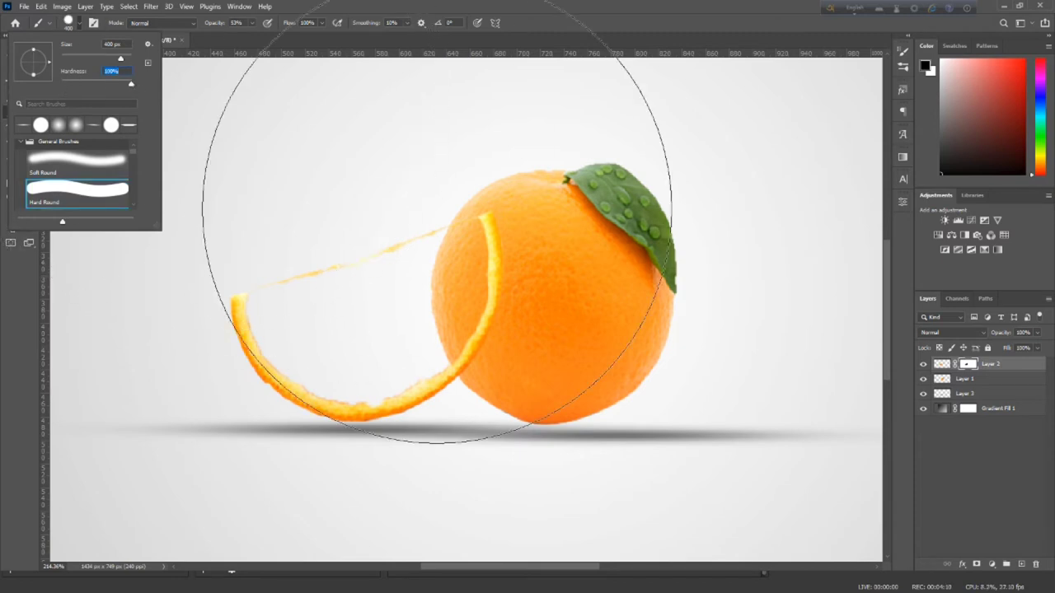
- Paint black on the mask with a smaller brush to hide the juice strand
{"action": "key", "text": "Return"}
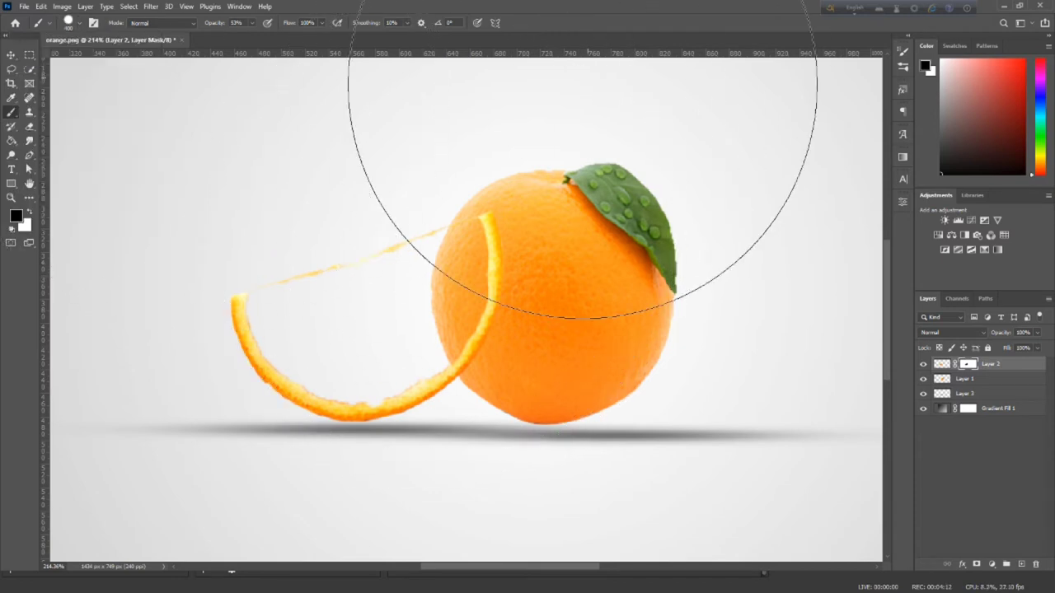
{"action": "key", "text": "bracketleft"}
{"action": "key", "text": "bracketleft"}
{"action": "key", "text": "bracketleft"}
{"action": "key", "text": "bracketleft"}
{"action": "key", "text": "bracketleft"}
{"action": "key", "text": "bracketleft"}
{"action": "key", "text": "bracketleft"}
{"action": "mouse_move", "coordinate": [384, 252]}
{"action": "left_mouse_down"}
{"action": "mouse_move", "coordinate": [384, 282]}
{"action": "mouse_move", "coordinate": [365, 266]}
{"action": "mouse_move", "coordinate": [301, 252]}
{"action": "mouse_move", "coordinate": [283, 299]}
{"action": "mouse_move", "coordinate": [399, 217]}
{"action": "left_mouse_up"}
{"action": "key", "text": "bracketleft"}
{"action": "key", "text": "bracketleft"}
{"action": "mouse_move", "coordinate": [433, 247]}
{"action": "left_mouse_down"}
{"action": "mouse_move", "coordinate": [342, 283]}
{"action": "mouse_move", "coordinate": [295, 255]}
{"action": "mouse_move", "coordinate": [296, 306]}
{"action": "left_mouse_up"}
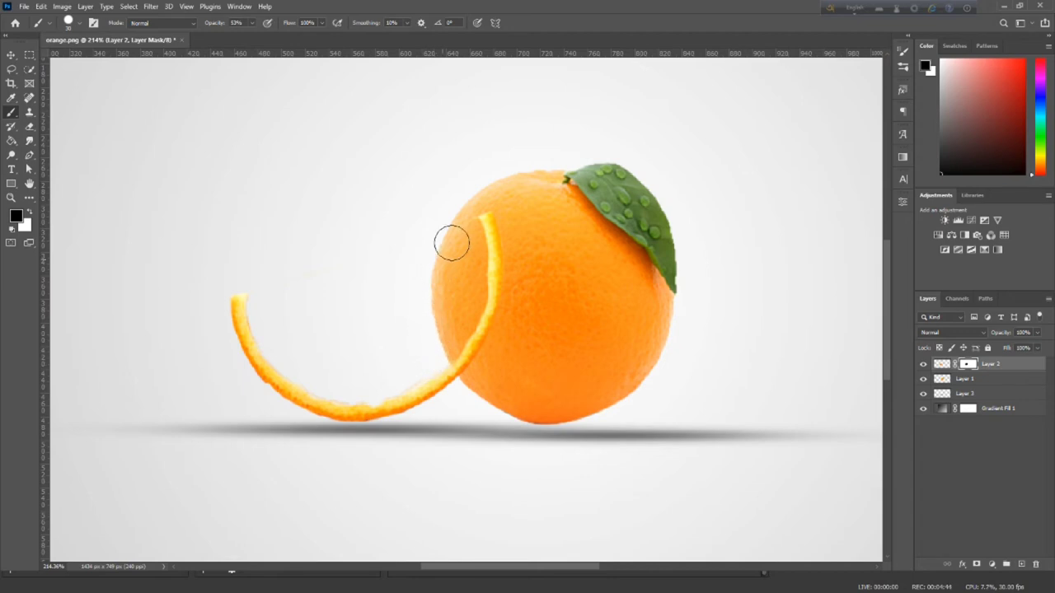
{"action": "scroll", "coordinate": [402, 313], "scroll_direction": "down", "scroll_amount": 2}
{"action": "scroll", "coordinate": [402, 314], "scroll_direction": "down", "scroll_amount": 1}
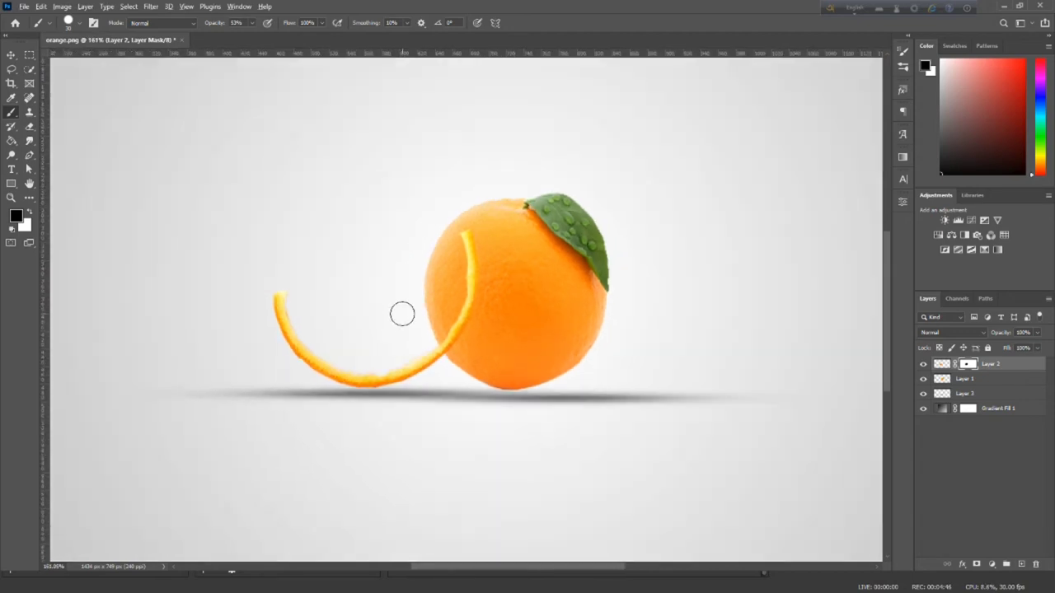
{"action": "scroll", "coordinate": [400, 313], "scroll_direction": "down", "scroll_amount": 1}
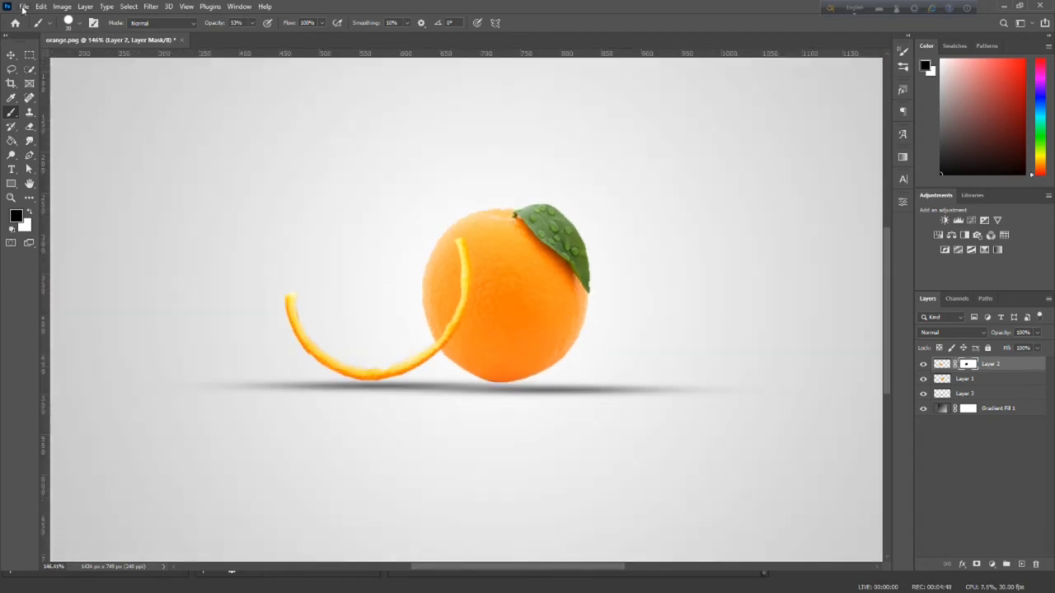
- Place Water.png into the document as an embedded layer
{"action": "left_click", "coordinate": [24, 7]}
{"action": "left_click", "coordinate": [58, 224]}
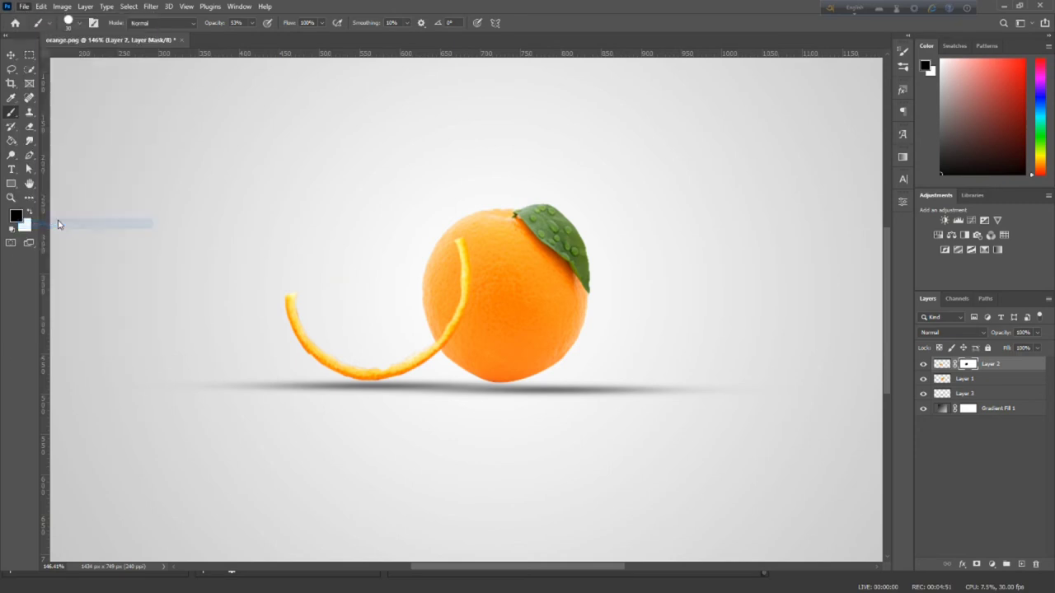
{"action": "left_click", "coordinate": [256, 187]}
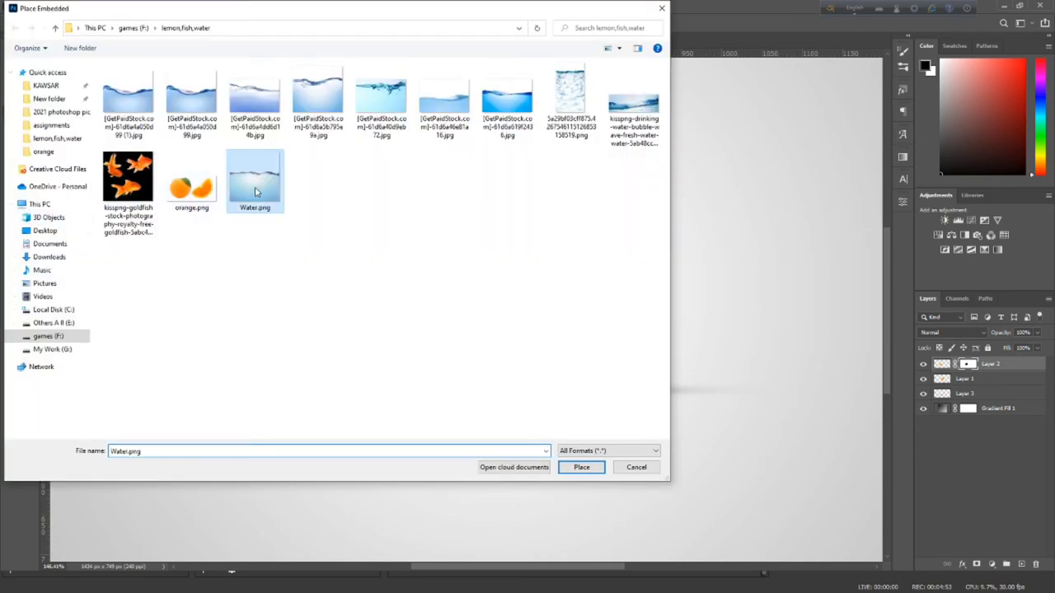
{"action": "left_click", "coordinate": [577, 468]}
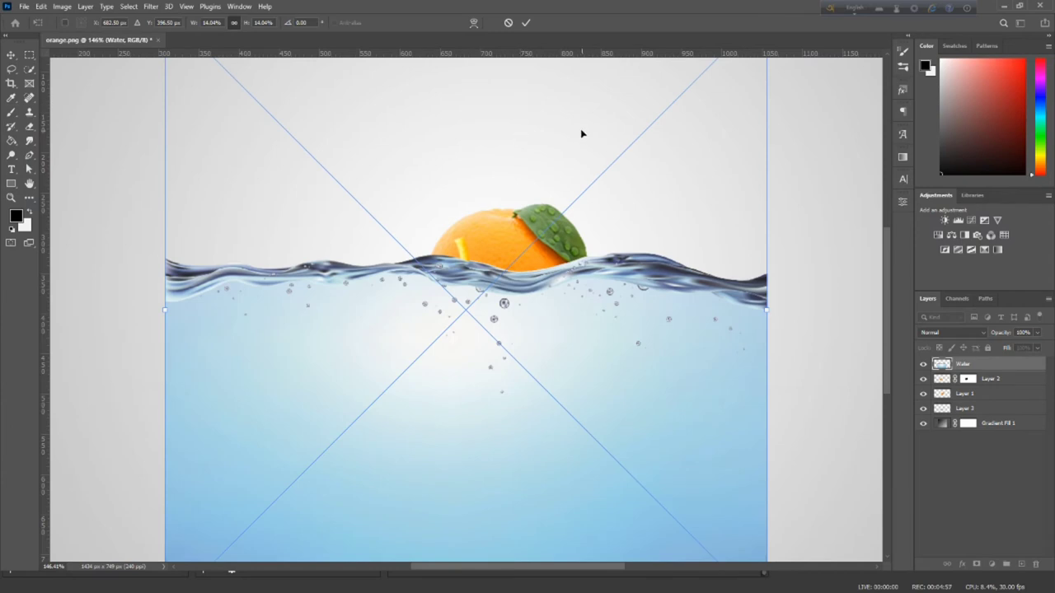
{"action": "scroll", "coordinate": [581, 134], "scroll_direction": "down", "scroll_amount": 3}
- Shrink the water image to about half, tilt it about 20°, and move it over the peel
{"action": "left_click_drag", "start_coordinate": [718, 491], "coordinate": [595, 338]}
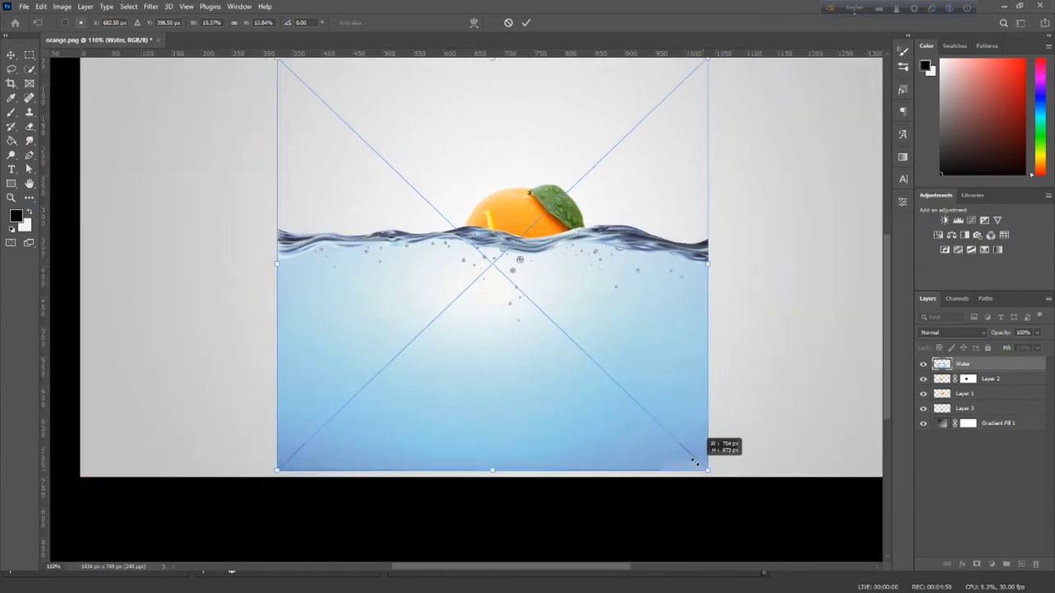
{"action": "left_click_drag", "start_coordinate": [500, 289], "coordinate": [482, 307]}
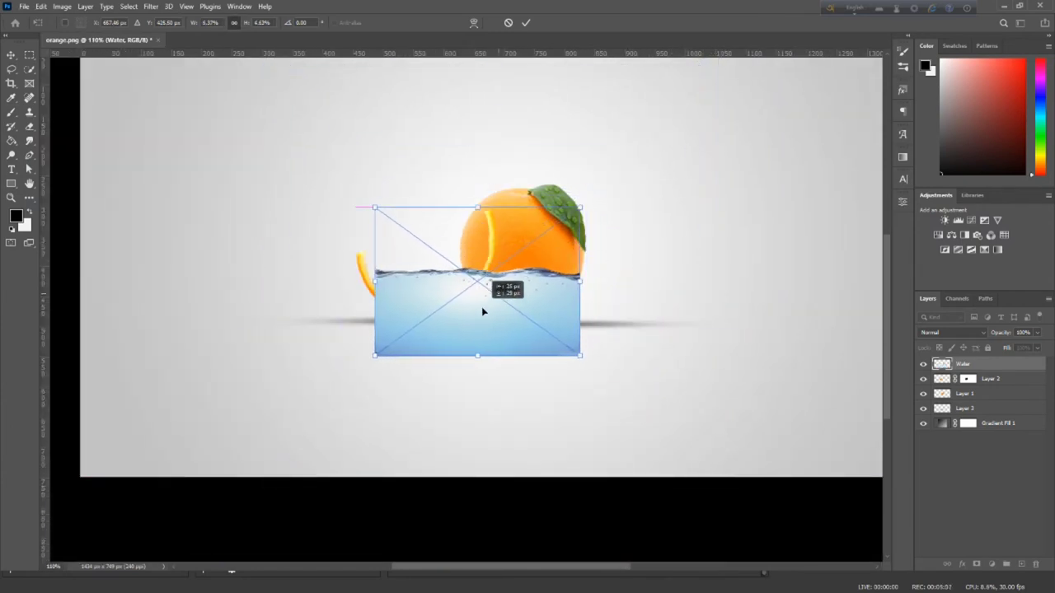
{"action": "left_click_drag", "start_coordinate": [598, 365], "coordinate": [618, 317]}
{"action": "scroll", "coordinate": [558, 355], "scroll_direction": "up", "scroll_amount": 1}
{"action": "scroll", "coordinate": [544, 356], "scroll_direction": "up", "scroll_amount": 3}
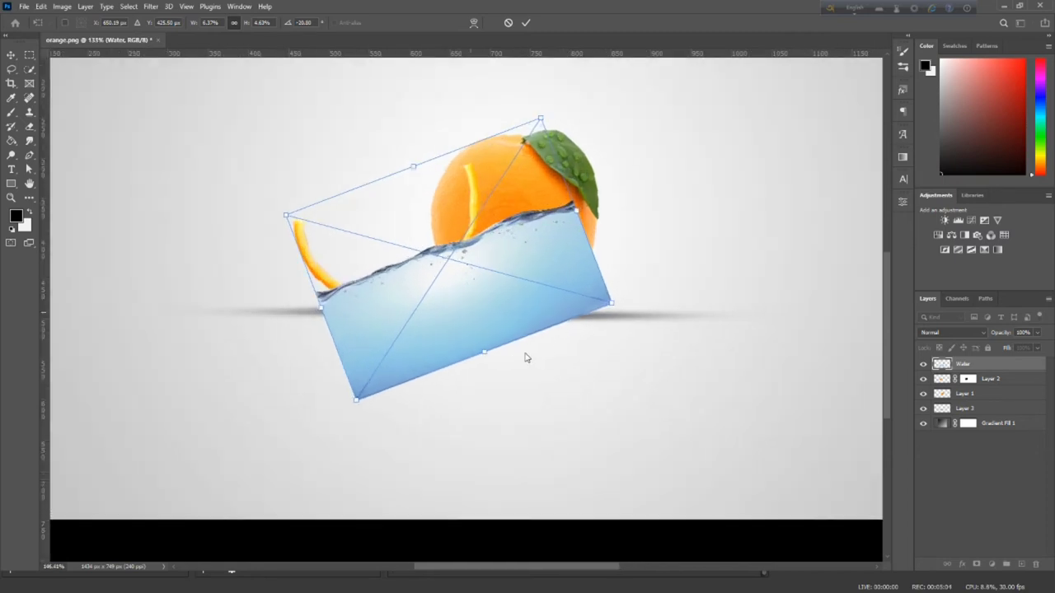
{"action": "mouse_move", "coordinate": [473, 306]}
{"action": "left_mouse_down"}
{"action": "mouse_move", "coordinate": [363, 276]}
{"action": "mouse_move", "coordinate": [313, 242]}
{"action": "mouse_move", "coordinate": [349, 206]}
{"action": "mouse_move", "coordinate": [407, 258]}
{"action": "left_mouse_up"}
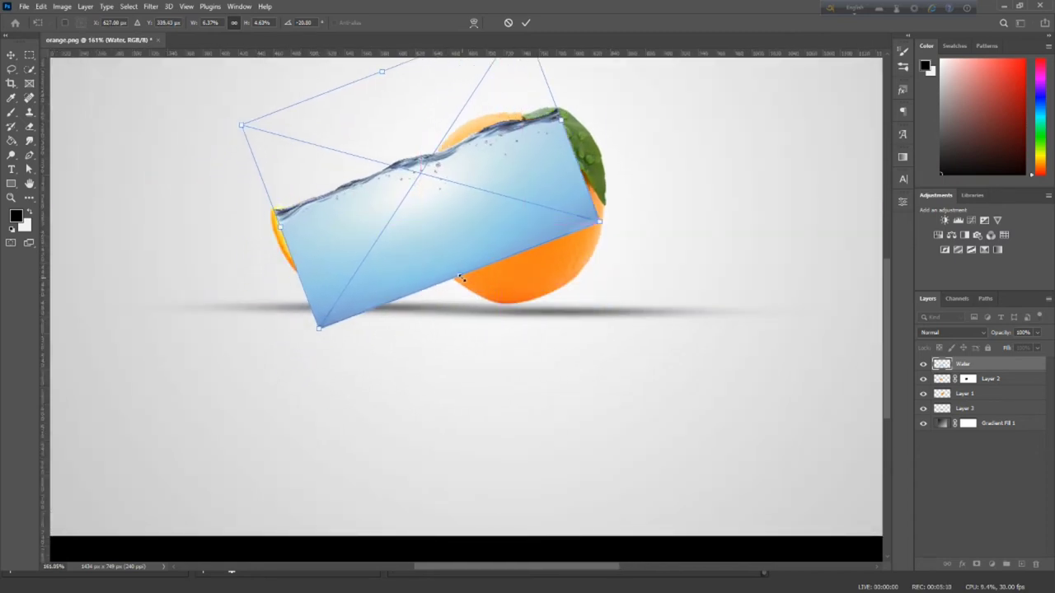
{"action": "left_click_drag", "start_coordinate": [458, 283], "coordinate": [464, 290]}
- Set the Water layer opacity to 51% and align it with the peel
{"action": "left_click", "coordinate": [1037, 333]}
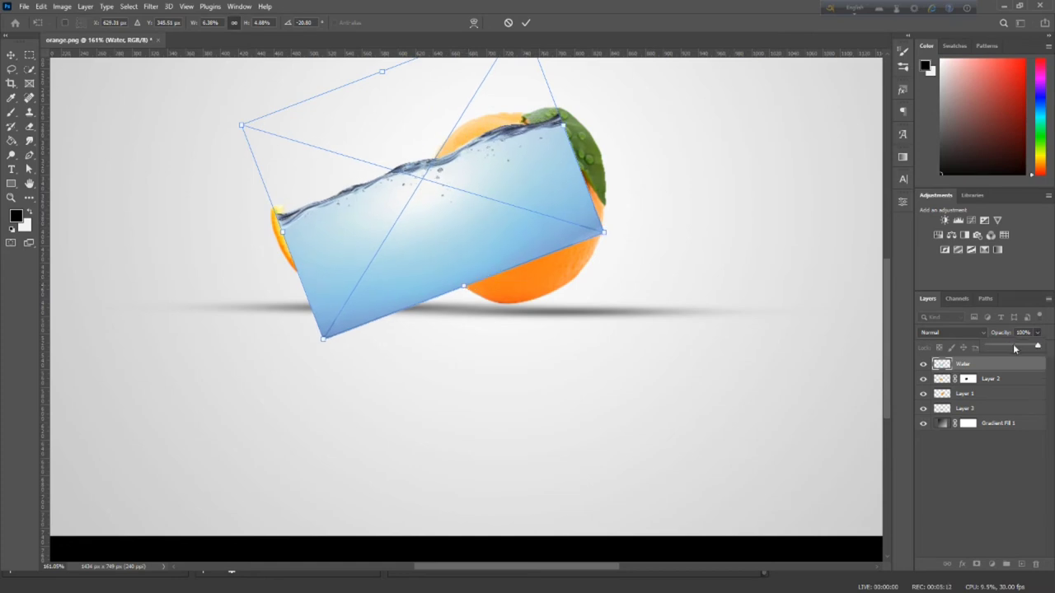
{"action": "left_click_drag", "start_coordinate": [1035, 344], "coordinate": [1013, 345]}
{"action": "scroll", "coordinate": [306, 244], "scroll_direction": "up", "scroll_amount": 3}
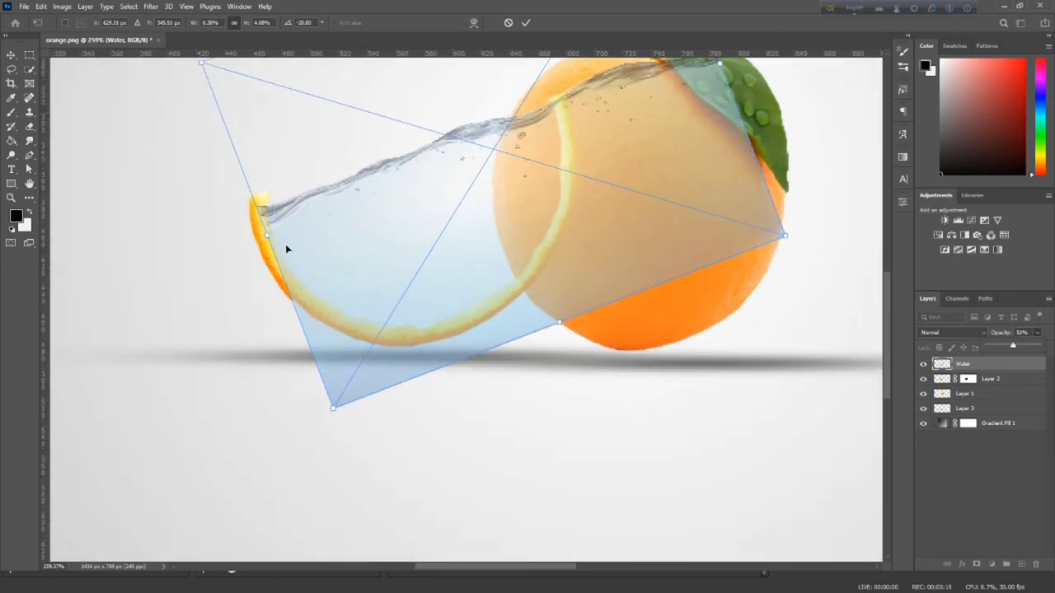
{"action": "mouse_move", "coordinate": [285, 246]}
{"action": "left_mouse_down"}
{"action": "mouse_move", "coordinate": [292, 220]}
{"action": "mouse_move", "coordinate": [267, 228]}
{"action": "mouse_move", "coordinate": [287, 228]}
{"action": "left_mouse_up"}
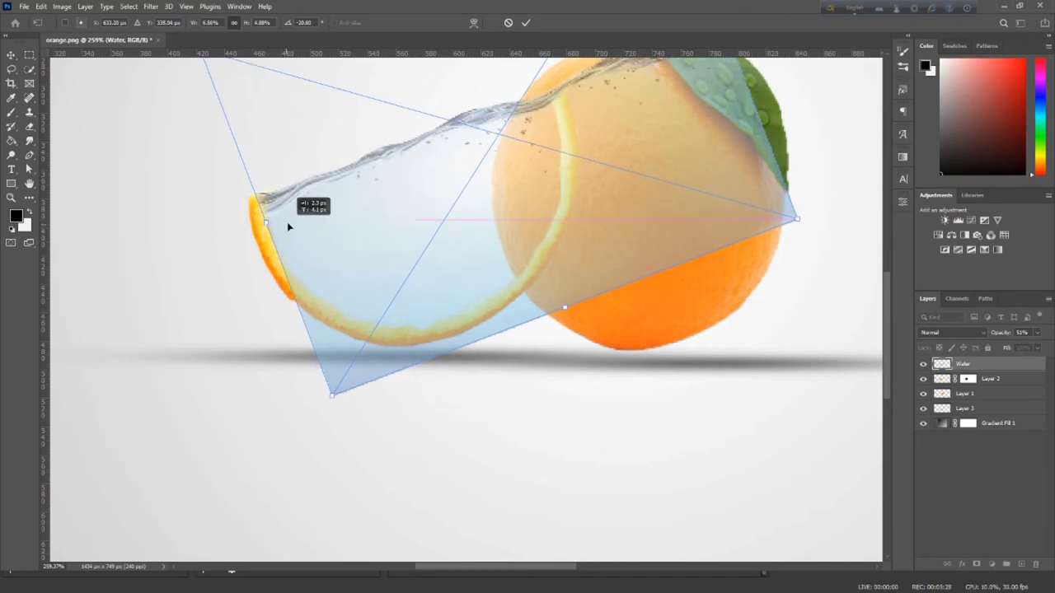
{"action": "scroll", "coordinate": [663, 311], "scroll_direction": "up", "scroll_amount": 1}
{"action": "scroll", "coordinate": [667, 310], "scroll_direction": "up", "scroll_amount": 4}
{"action": "scroll", "coordinate": [671, 303], "scroll_direction": "up", "scroll_amount": 1}
{"action": "scroll", "coordinate": [677, 301], "scroll_direction": "right", "scroll_amount": 2}
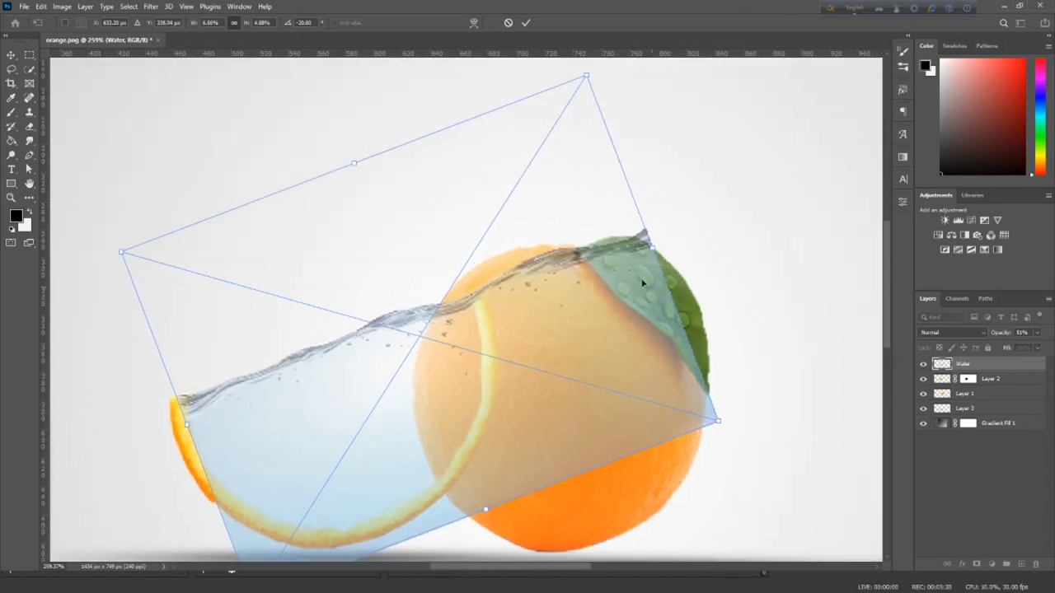
- Warp the water layer's corners and edges to curve along the orange slice's peel, then commit
{"action": "left_click", "coordinate": [472, 23]}
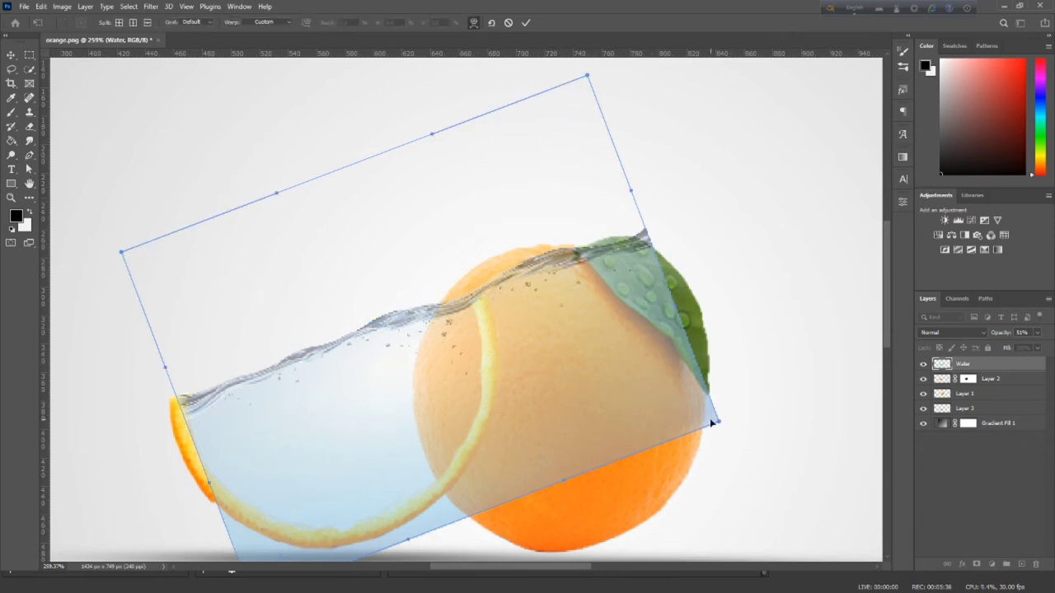
{"action": "left_click_drag", "start_coordinate": [719, 425], "coordinate": [551, 442]}
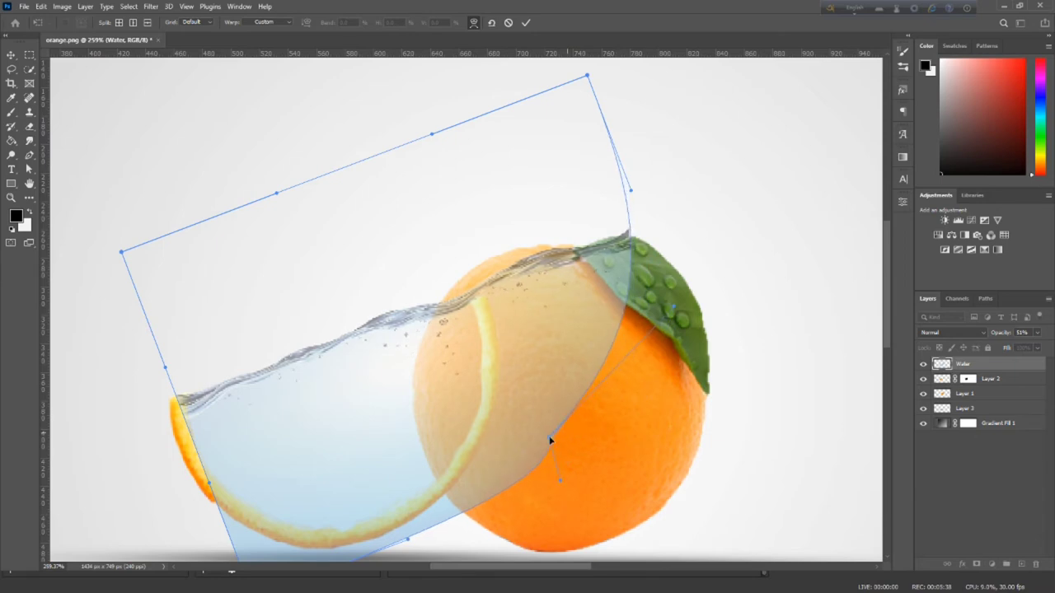
{"action": "left_click_drag", "start_coordinate": [589, 79], "coordinate": [469, 275]}
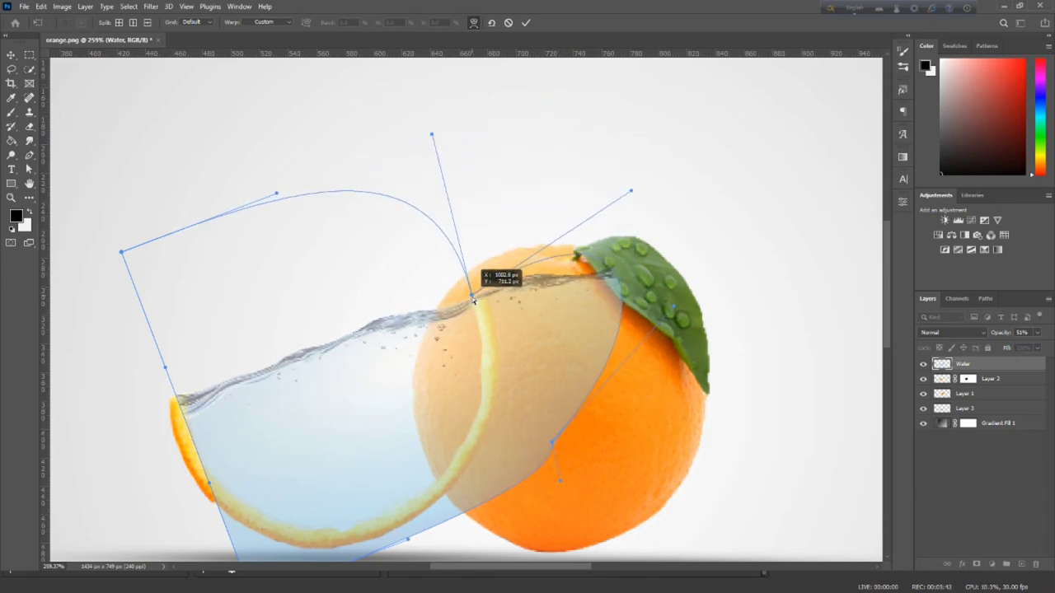
{"action": "left_click_drag", "start_coordinate": [470, 274], "coordinate": [470, 303]}
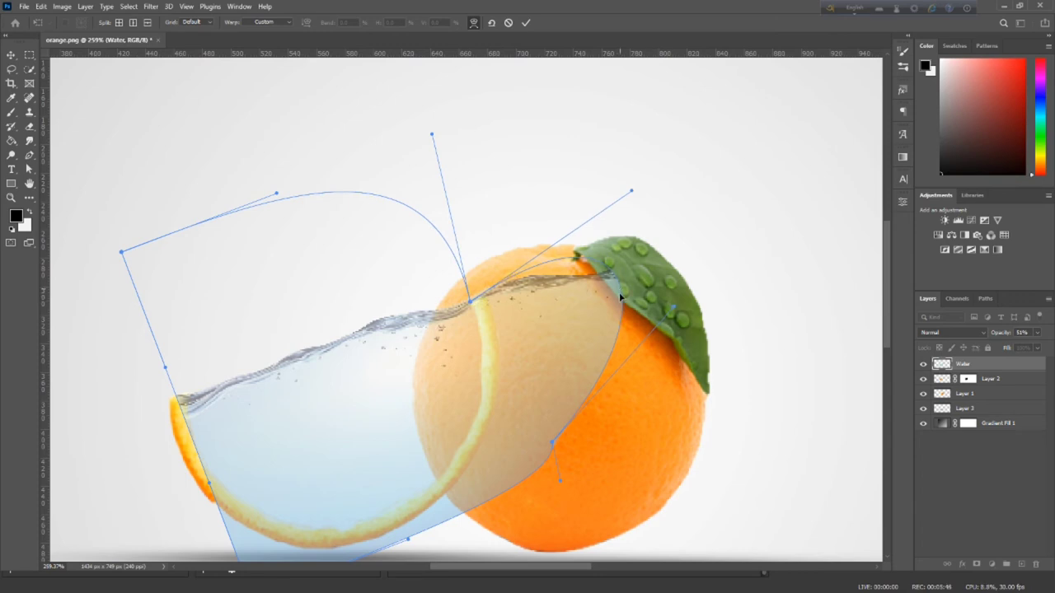
{"action": "left_click_drag", "start_coordinate": [617, 286], "coordinate": [517, 336]}
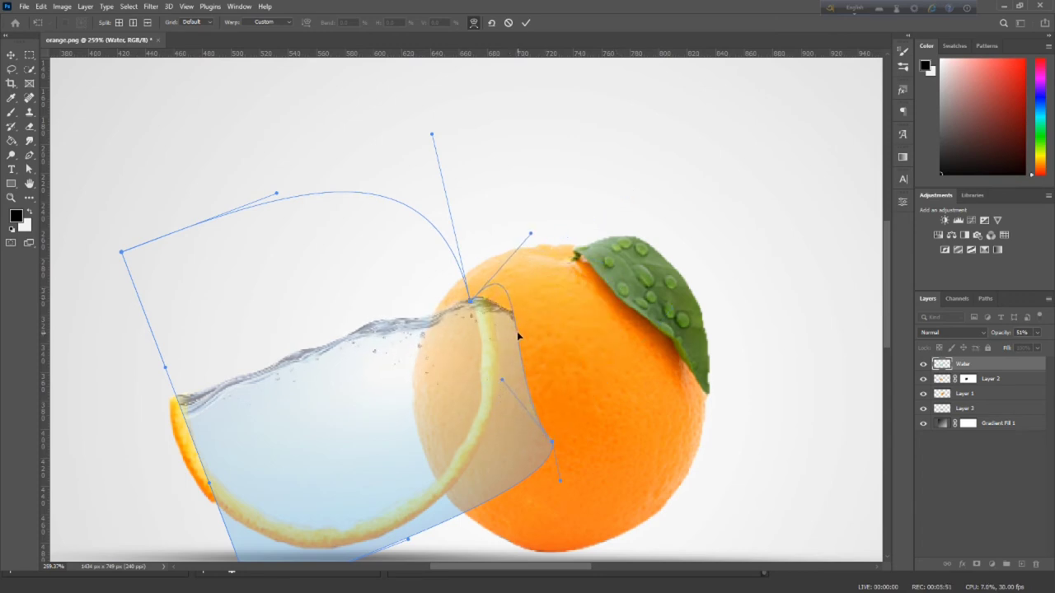
{"action": "scroll", "coordinate": [612, 291], "scroll_direction": "down", "scroll_amount": 2}
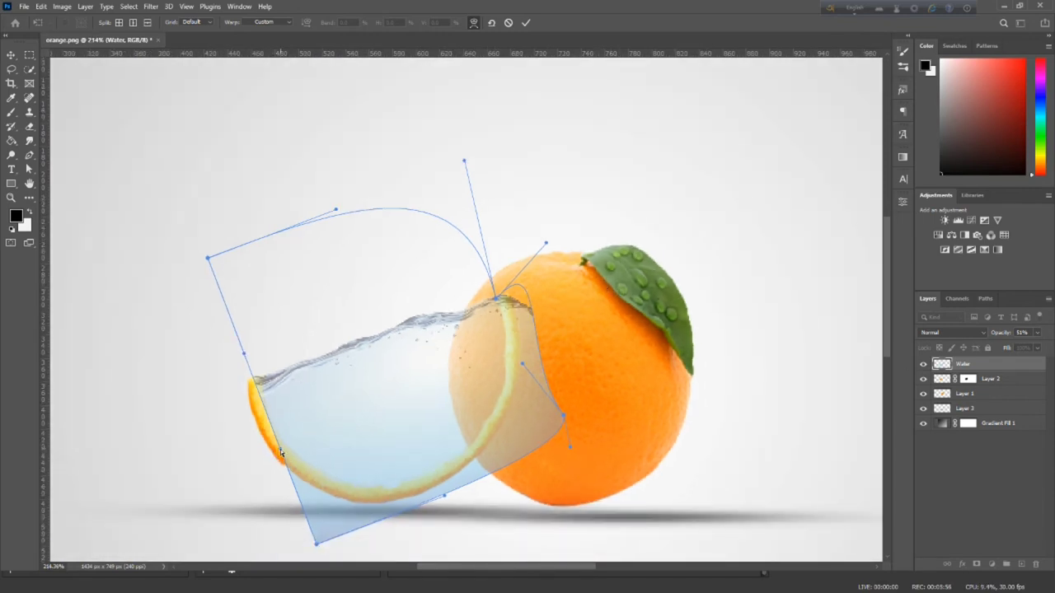
{"action": "left_click_drag", "start_coordinate": [280, 452], "coordinate": [269, 452]}
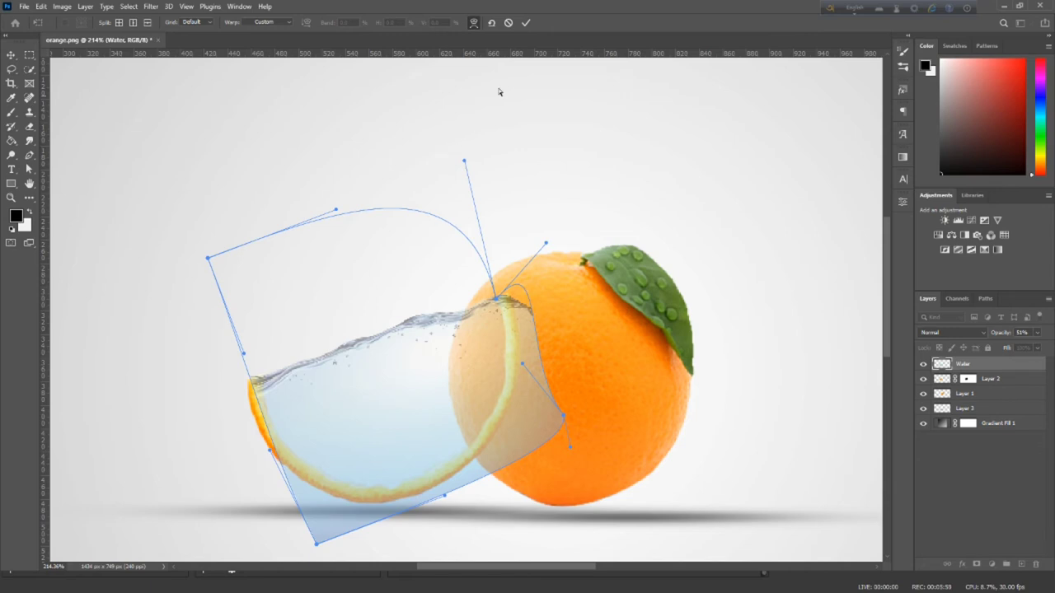
{"action": "left_click", "coordinate": [526, 23]}
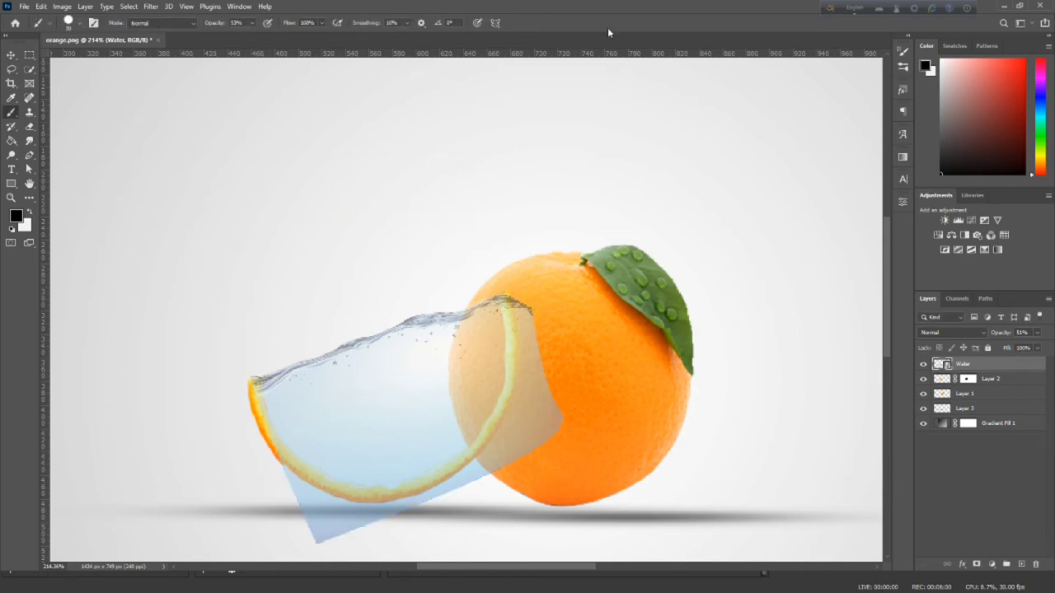
- Rename the layer 'water' and add a layer mask to it
{"action": "double_click", "coordinate": [964, 364]}
{"action": "type", "text": "o"}
{"action": "key", "text": "Return"}
{"action": "left_click", "coordinate": [977, 566]}
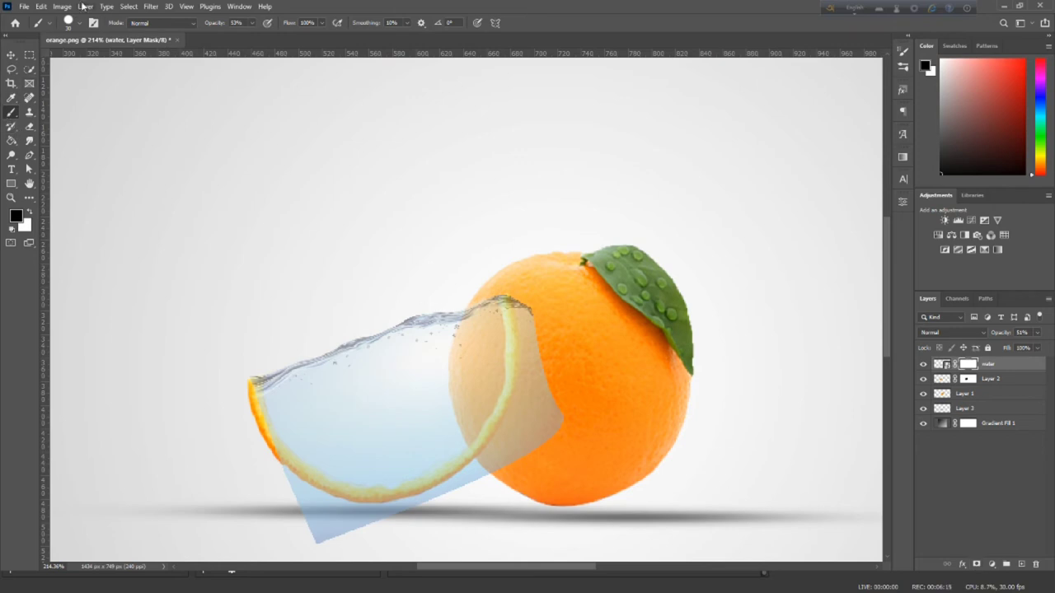
- Undo a stray mask stroke and set a white, 0%-hardness soft brush at 100% opacity
{"action": "left_click", "coordinate": [80, 24]}
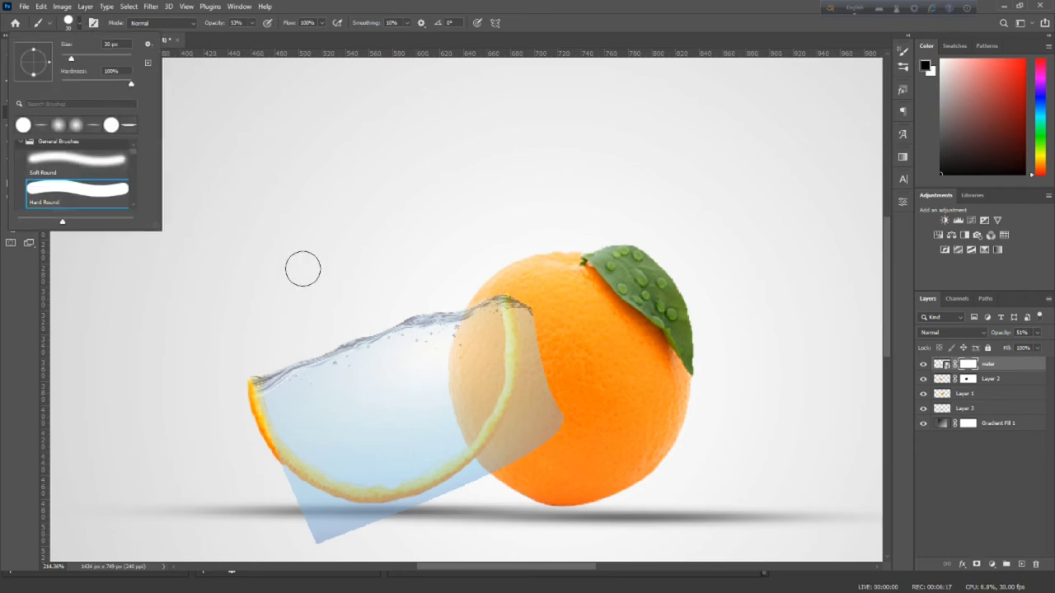
{"action": "left_click", "coordinate": [555, 424]}
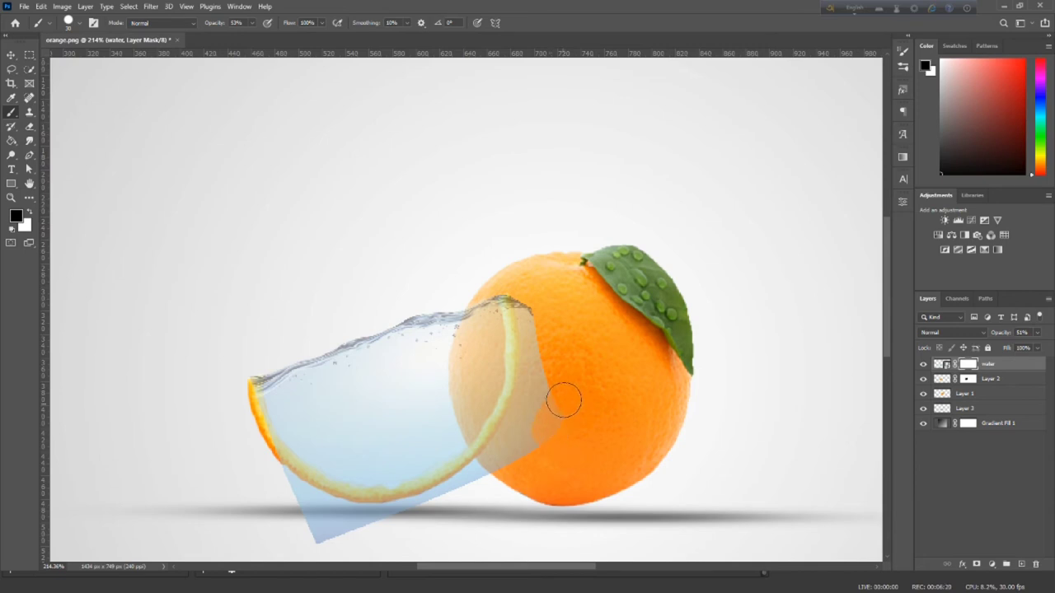
{"action": "key", "text": "ctrl+z"}
{"action": "left_click", "coordinate": [29, 213]}
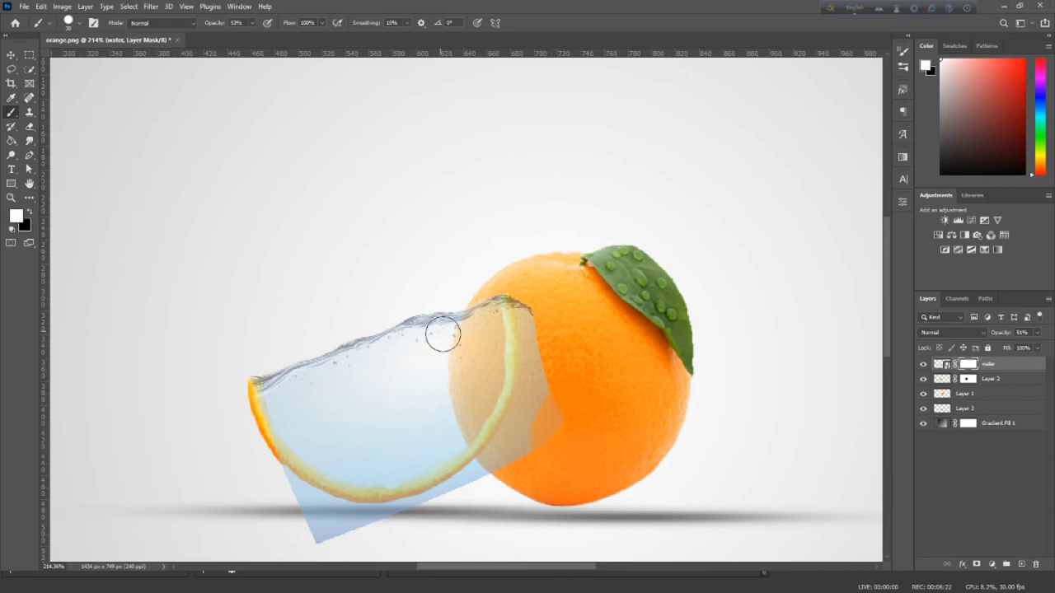
{"action": "left_click", "coordinate": [76, 24]}
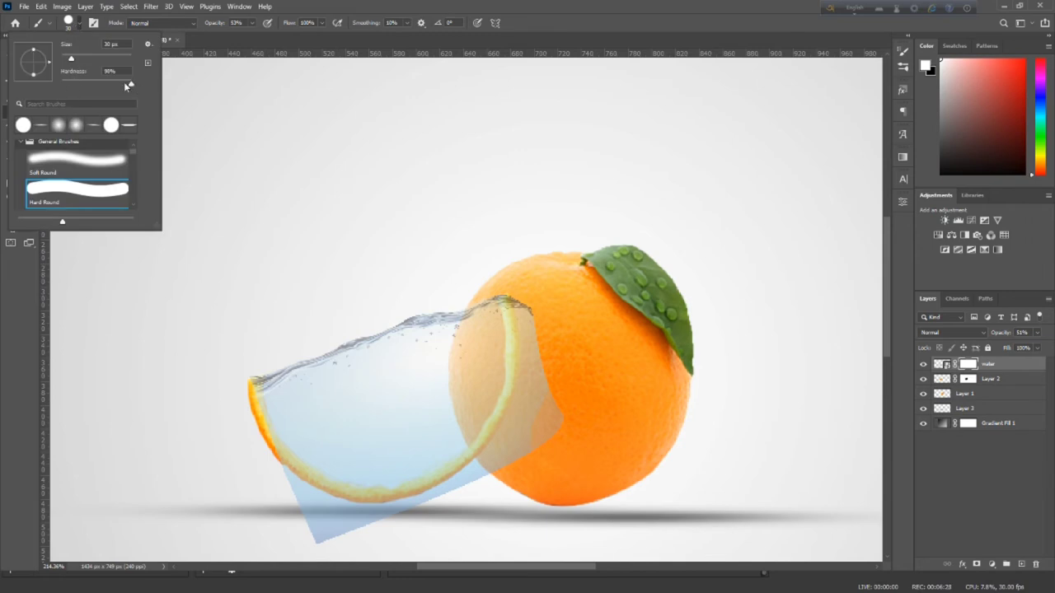
{"action": "left_click_drag", "start_coordinate": [128, 84], "coordinate": [58, 83]}
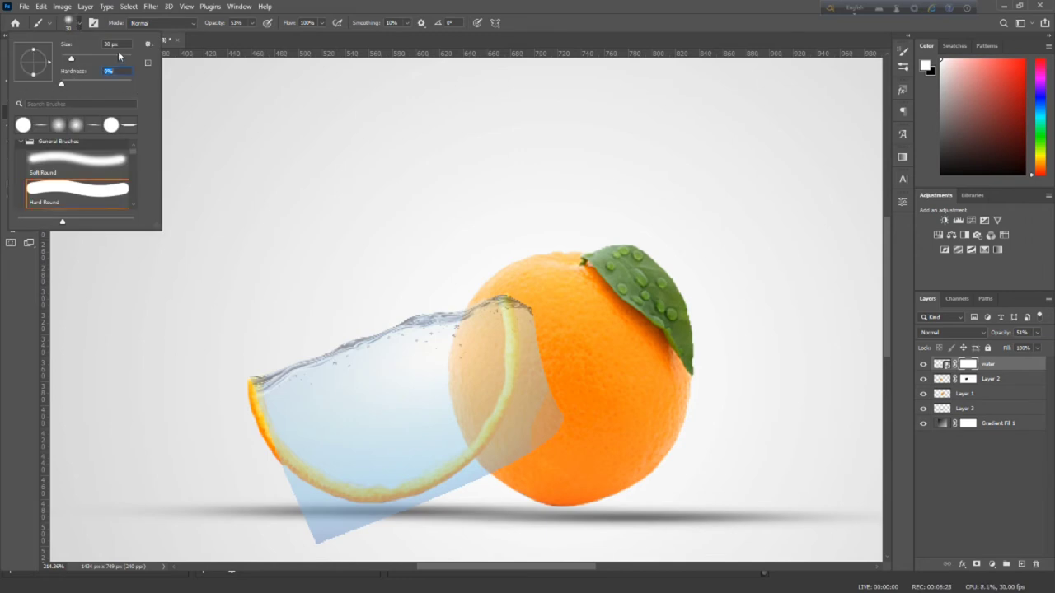
{"action": "left_click", "coordinate": [555, 412]}
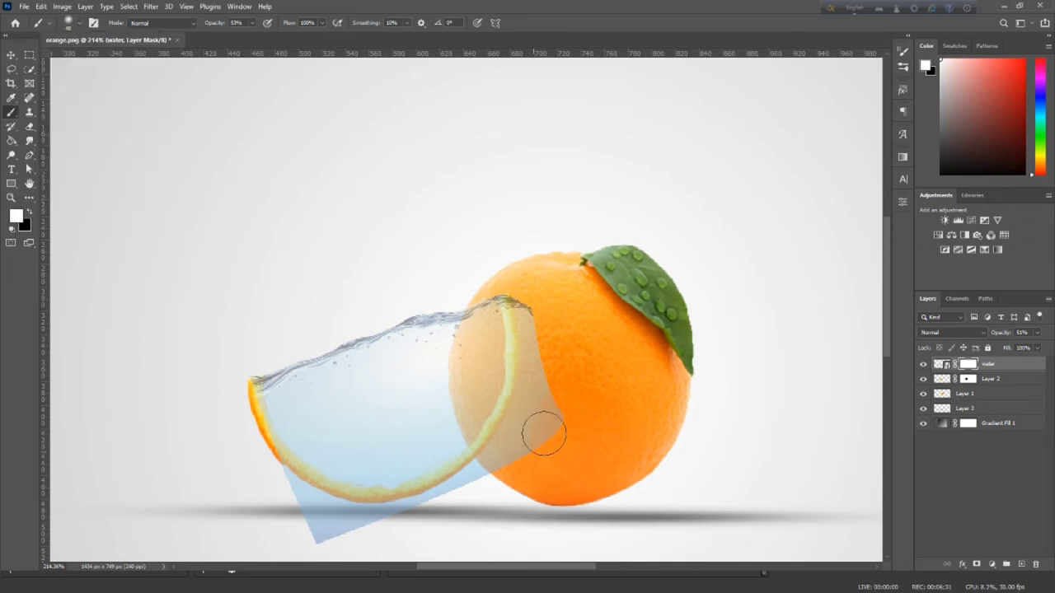
{"action": "left_click", "coordinate": [251, 23]}
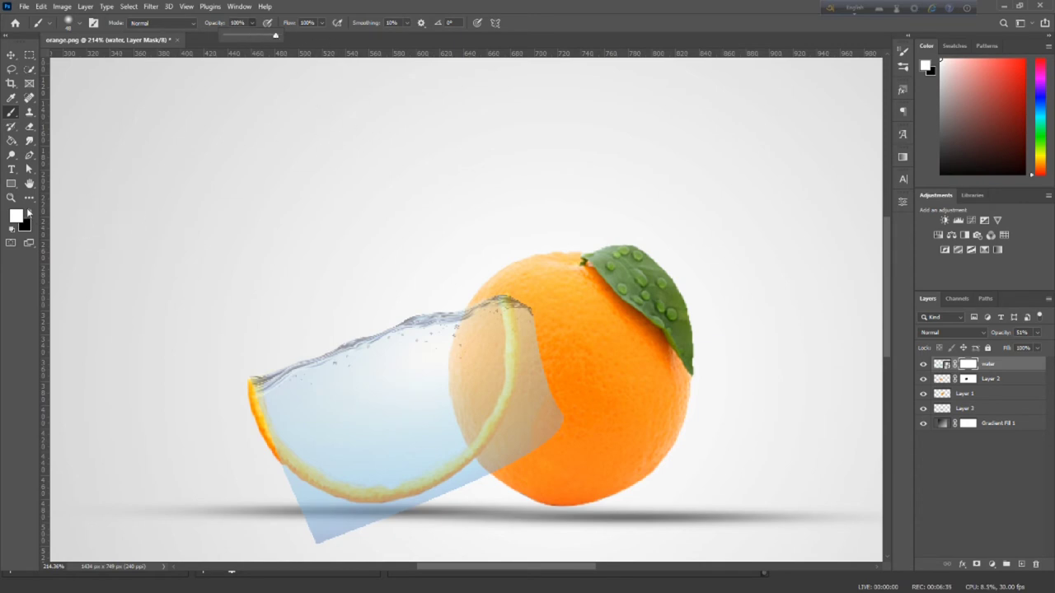
- Paint black on the mask to hide the water overflowing the slice and covering the rind
{"action": "key", "text": "x"}
{"action": "left_click_drag", "start_coordinate": [555, 426], "coordinate": [509, 471]}
{"action": "scroll", "coordinate": [558, 388], "scroll_direction": "up", "scroll_amount": 3, "text": "alt"}
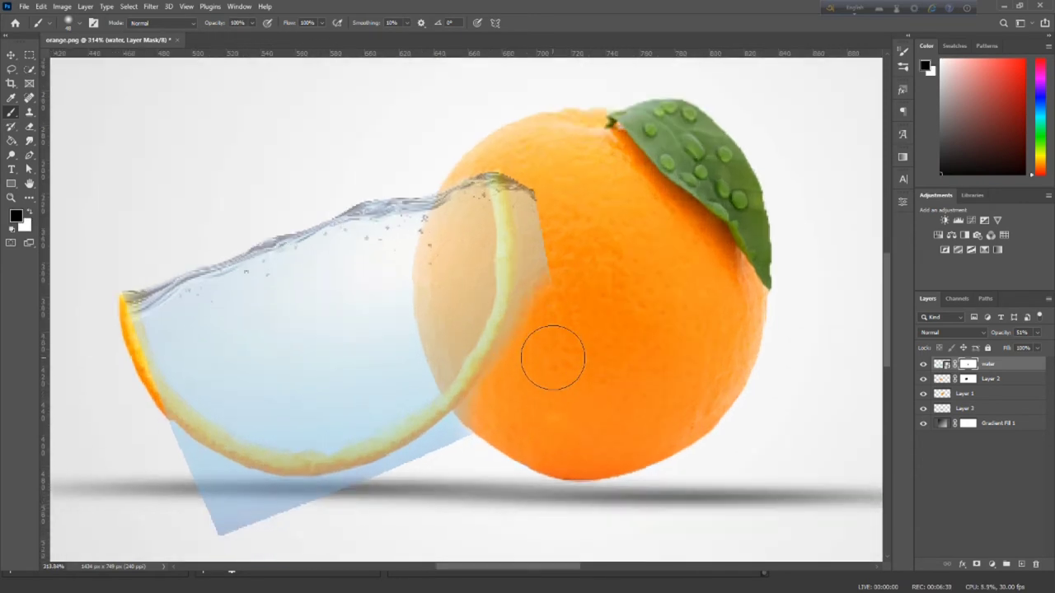
{"action": "mouse_move", "coordinate": [534, 177]}
{"action": "left_mouse_down"}
{"action": "mouse_move", "coordinate": [525, 292]}
{"action": "mouse_move", "coordinate": [428, 461]}
{"action": "mouse_move", "coordinate": [290, 515]}
{"action": "mouse_move", "coordinate": [157, 423]}
{"action": "mouse_move", "coordinate": [347, 474]}
{"action": "mouse_move", "coordinate": [447, 435]}
{"action": "mouse_move", "coordinate": [528, 270]}
{"action": "mouse_move", "coordinate": [514, 189]}
{"action": "mouse_move", "coordinate": [520, 269]}
{"action": "mouse_move", "coordinate": [516, 203]}
{"action": "left_mouse_up"}
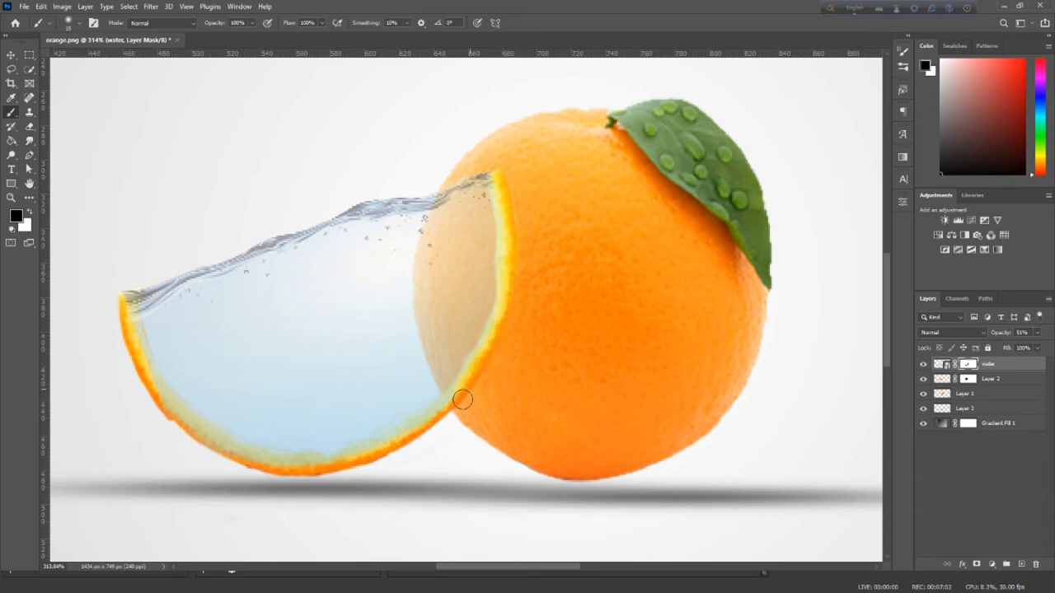
{"action": "mouse_move", "coordinate": [345, 468]}
{"action": "left_mouse_down"}
{"action": "mouse_move", "coordinate": [268, 472]}
{"action": "mouse_move", "coordinate": [184, 423]}
{"action": "mouse_move", "coordinate": [124, 360]}
{"action": "mouse_move", "coordinate": [119, 284]}
{"action": "mouse_move", "coordinate": [118, 324]}
{"action": "mouse_move", "coordinate": [170, 415]}
{"action": "mouse_move", "coordinate": [252, 462]}
{"action": "mouse_move", "coordinate": [358, 469]}
{"action": "mouse_move", "coordinate": [433, 421]}
{"action": "mouse_move", "coordinate": [482, 362]}
{"action": "mouse_move", "coordinate": [525, 186]}
{"action": "mouse_move", "coordinate": [501, 174]}
{"action": "left_mouse_up"}
{"action": "scroll", "coordinate": [509, 247], "scroll_direction": "up", "scroll_amount": 1}
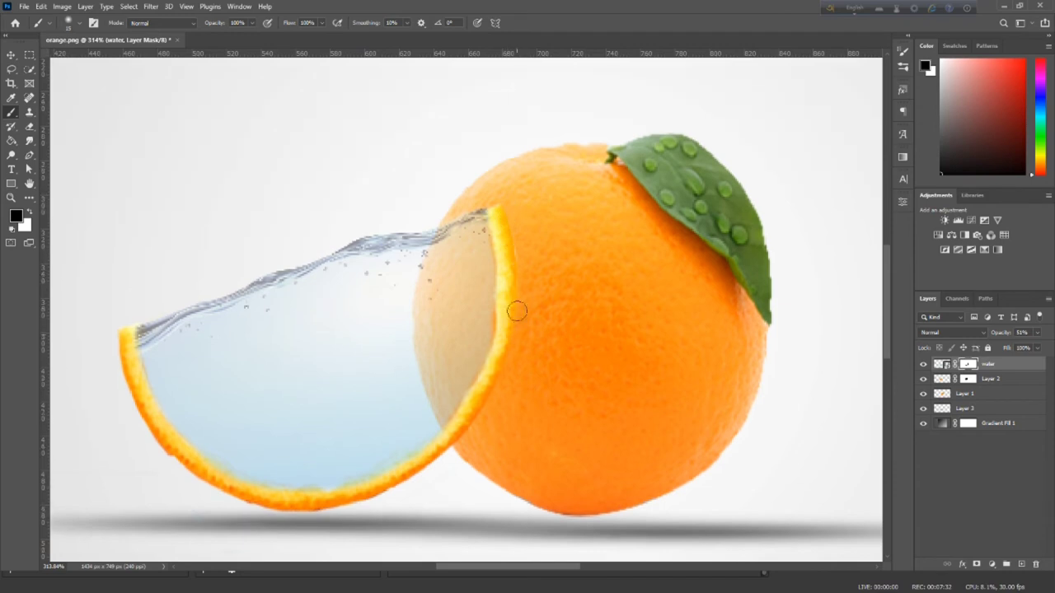
{"action": "scroll", "coordinate": [504, 330], "scroll_direction": "up", "scroll_amount": 1}
{"action": "scroll", "coordinate": [496, 354], "scroll_direction": "up", "scroll_amount": 1}
{"action": "scroll", "coordinate": [511, 231], "scroll_direction": "down", "scroll_amount": 1}
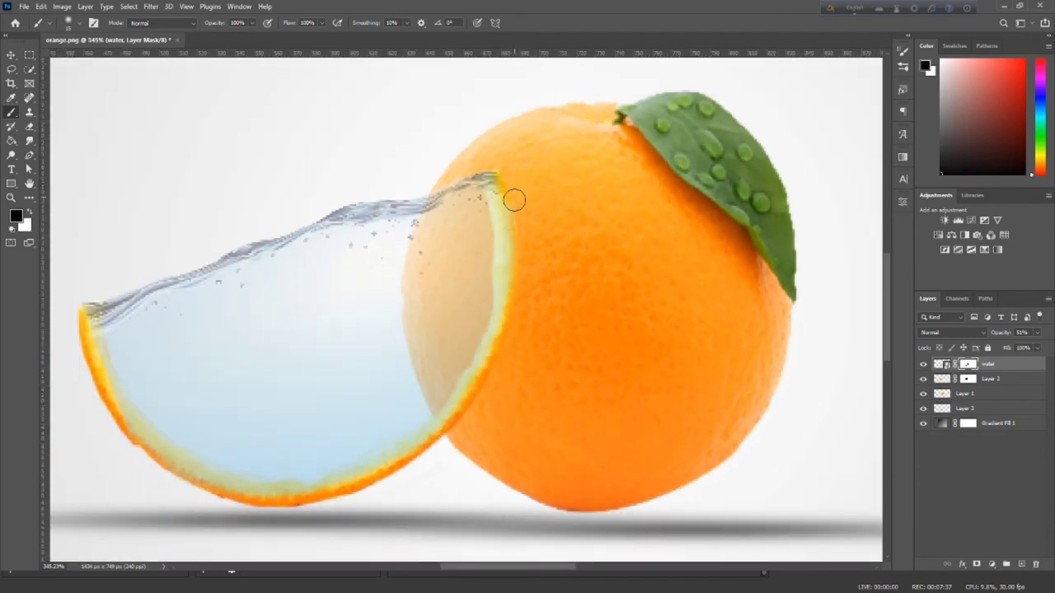
{"action": "mouse_move", "coordinate": [510, 308]}
{"action": "left_mouse_down"}
{"action": "mouse_move", "coordinate": [486, 382]}
{"action": "mouse_move", "coordinate": [435, 443]}
{"action": "mouse_move", "coordinate": [317, 500]}
{"action": "mouse_move", "coordinate": [236, 494]}
{"action": "mouse_move", "coordinate": [165, 464]}
{"action": "mouse_move", "coordinate": [110, 420]}
{"action": "mouse_move", "coordinate": [84, 303]}
{"action": "mouse_move", "coordinate": [83, 339]}
{"action": "left_mouse_up"}
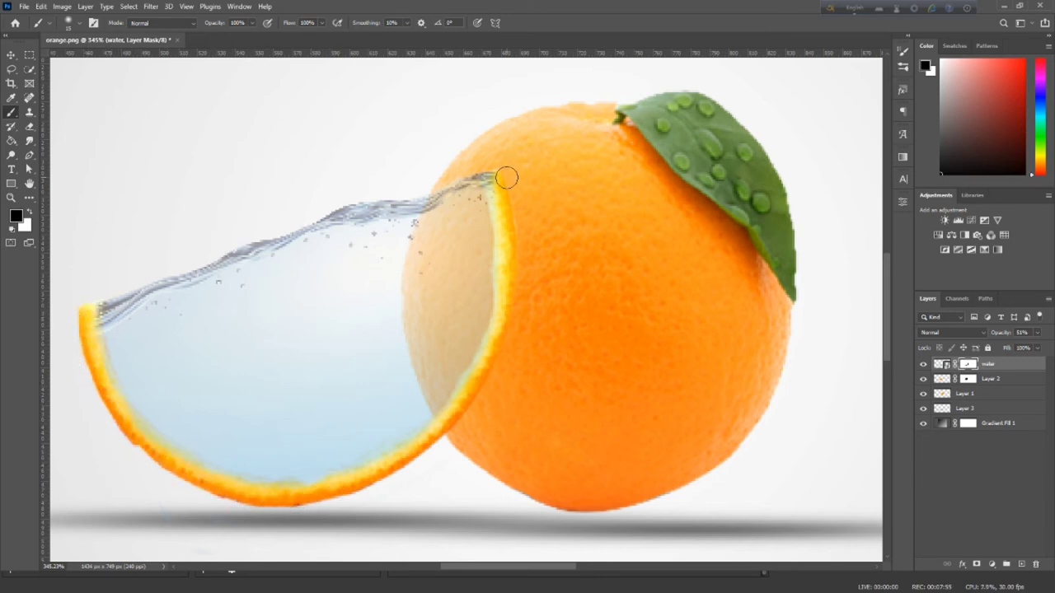
{"action": "left_click_drag", "start_coordinate": [506, 177], "coordinate": [499, 195]}
{"action": "scroll", "coordinate": [499, 431], "scroll_direction": "down", "scroll_amount": 1}
- Set the water layer's opacity to 100%
{"action": "key", "text": "ctrl+minus"}
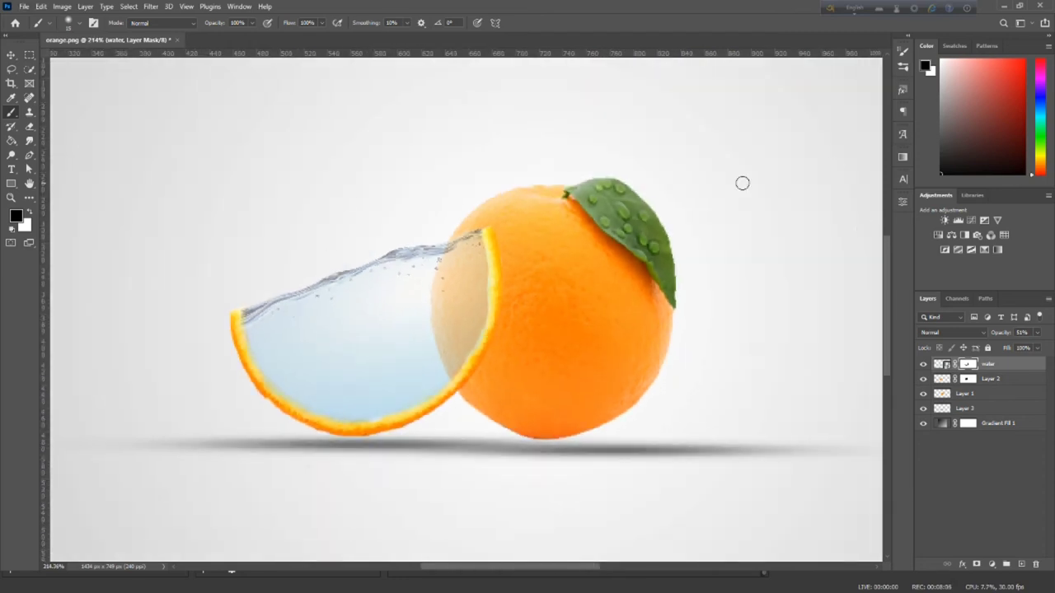
{"action": "left_click", "coordinate": [1037, 332]}
{"action": "left_click_drag", "start_coordinate": [1022, 346], "coordinate": [1045, 347]}
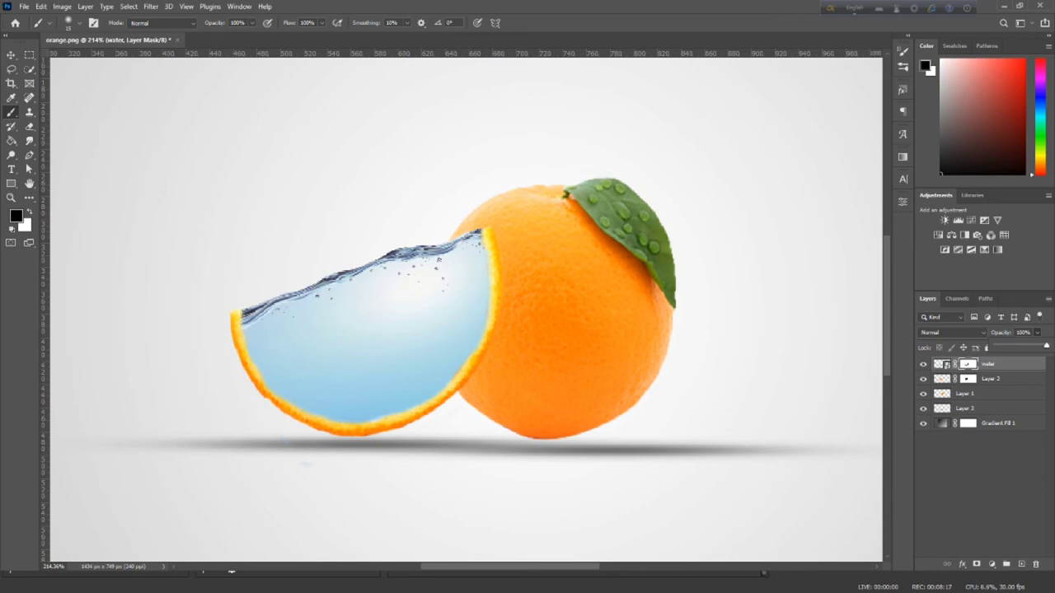
- Softly fade the water into the orange with a soft round brush at 17%, then reset to 100%
{"action": "left_click", "coordinate": [253, 24]}
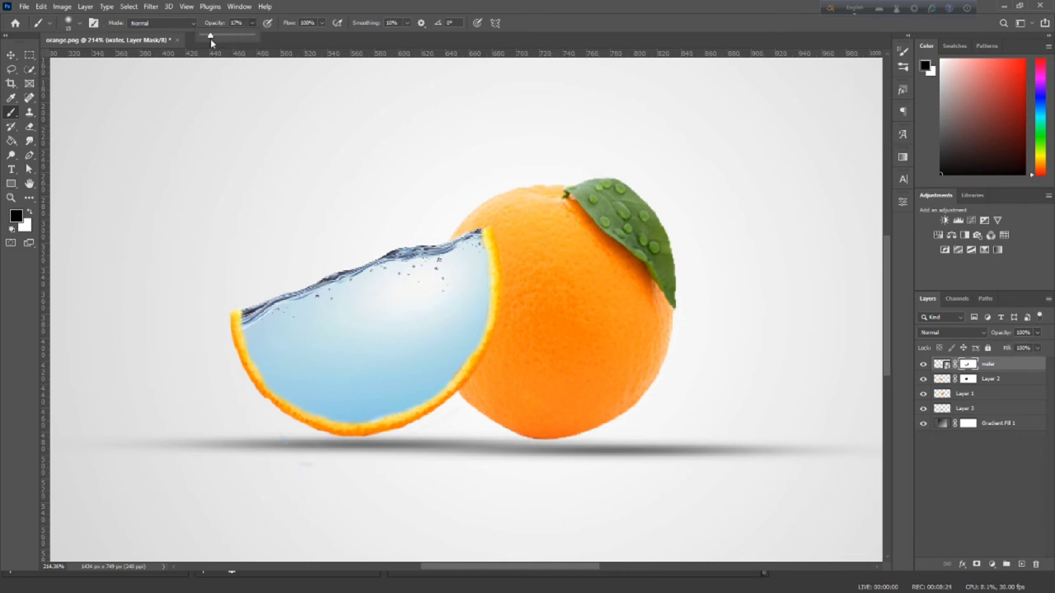
{"action": "left_click", "coordinate": [67, 22]}
{"action": "left_click", "coordinate": [24, 125]}
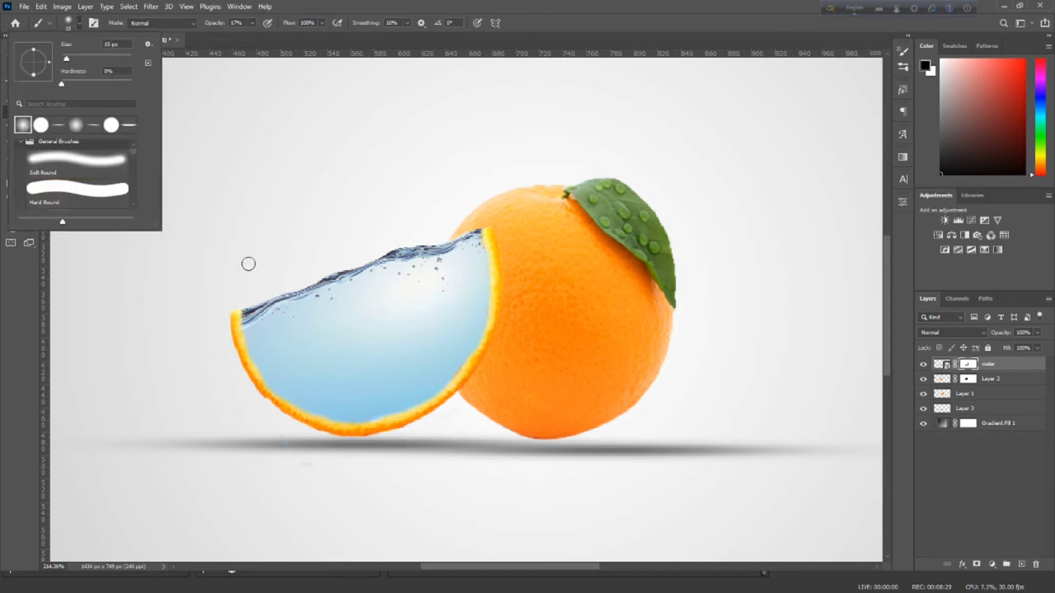
{"action": "left_click", "coordinate": [16, 281]}
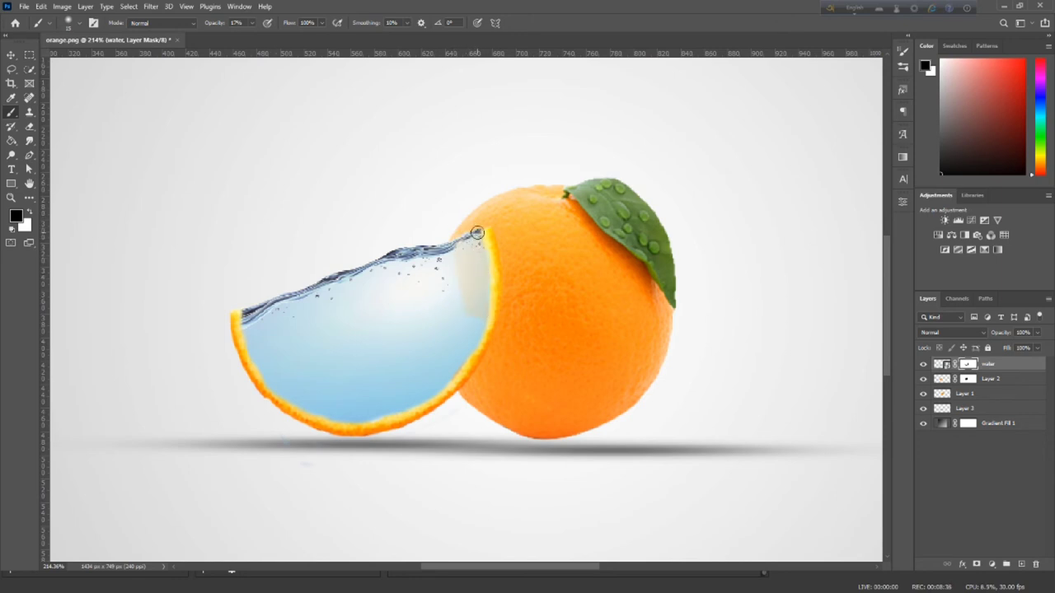
{"action": "left_click_drag", "start_coordinate": [446, 268], "coordinate": [488, 291]}
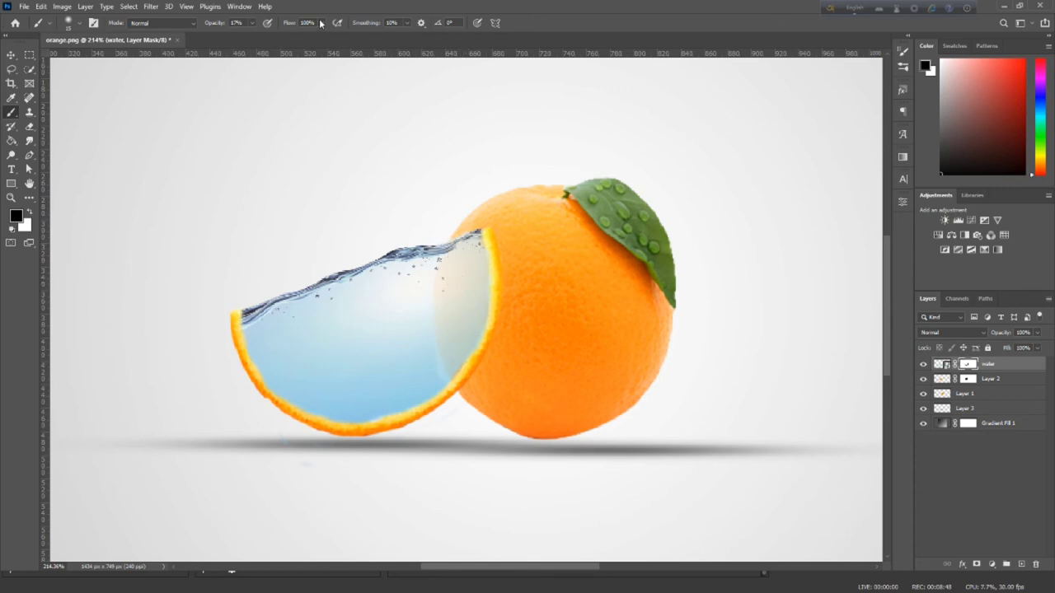
{"action": "left_click_drag", "start_coordinate": [256, 24], "coordinate": [272, 41]}
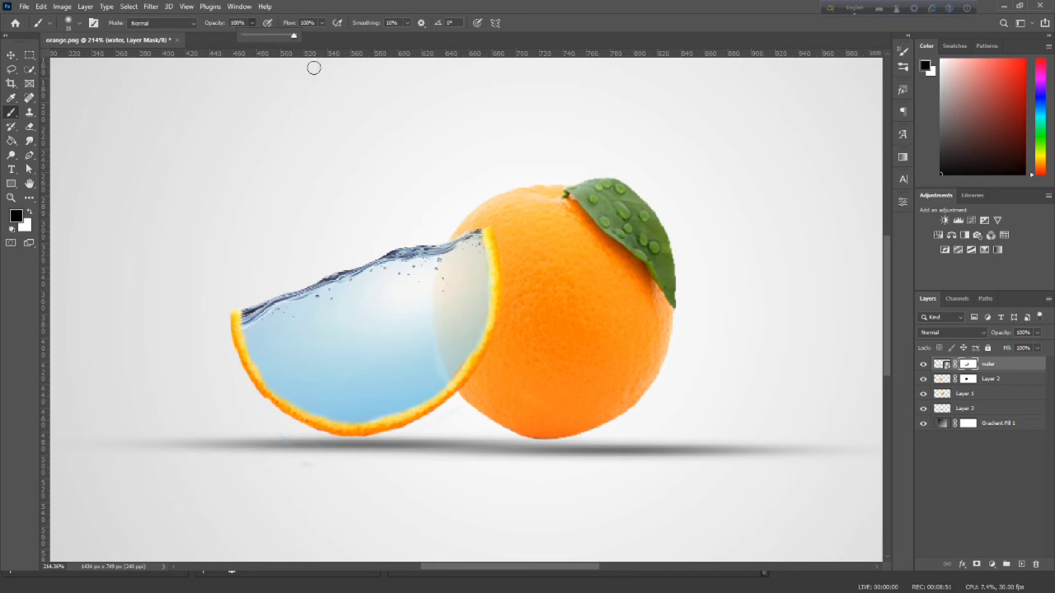
- Paint white on the mask with a smaller brush to restore the wavy water edge up to the rind tip
{"action": "left_click", "coordinate": [30, 212]}
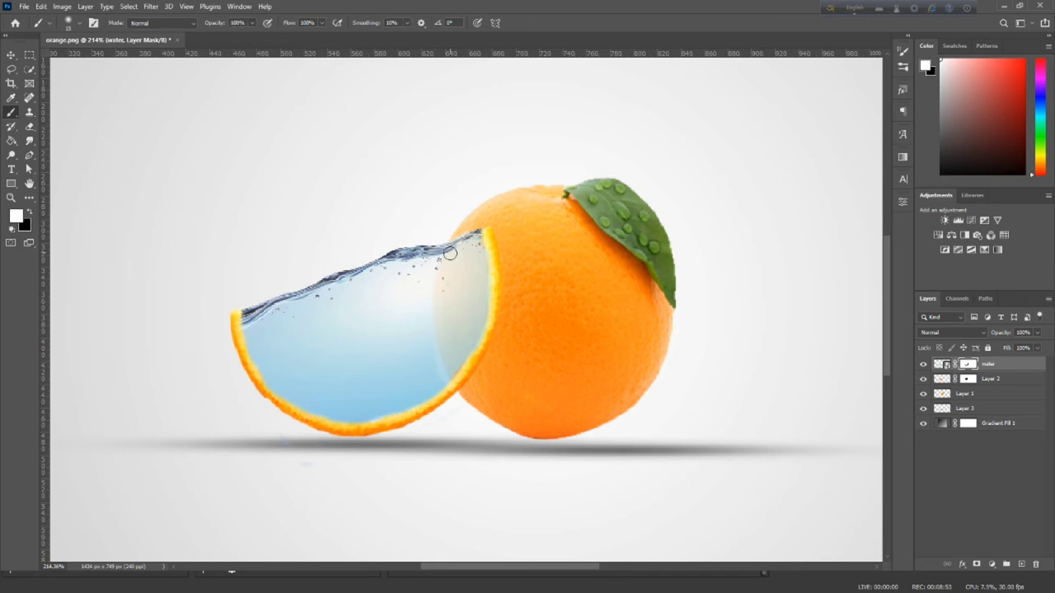
{"action": "scroll", "coordinate": [449, 253], "scroll_direction": "up", "scroll_amount": 2}
{"action": "scroll", "coordinate": [450, 256], "scroll_direction": "up", "scroll_amount": 2}
{"action": "scroll", "coordinate": [450, 264], "scroll_direction": "up", "scroll_amount": 2}
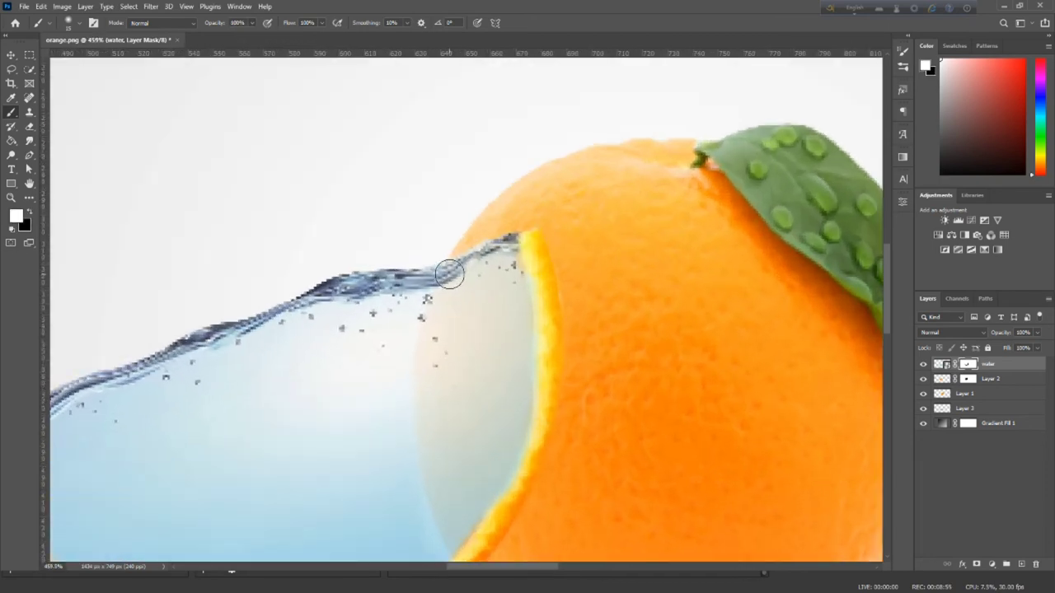
{"action": "key", "text": "bracketleft"}
{"action": "key", "text": "bracketleft"}
{"action": "key", "text": "bracketleft"}
{"action": "left_click_drag", "start_coordinate": [410, 281], "coordinate": [490, 246]}
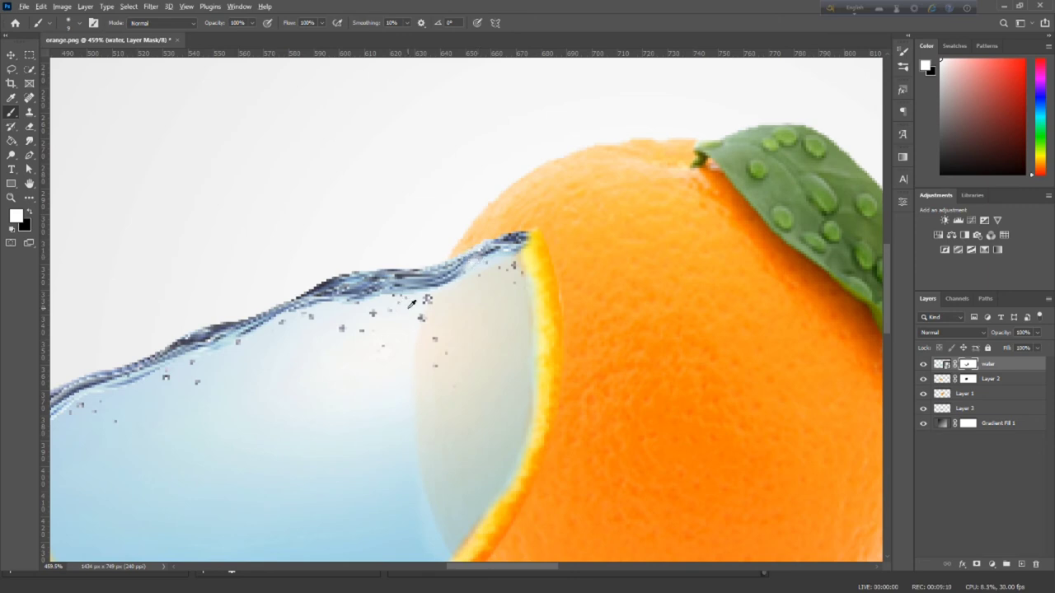
{"action": "scroll", "coordinate": [412, 305], "scroll_direction": "down", "scroll_amount": 5}
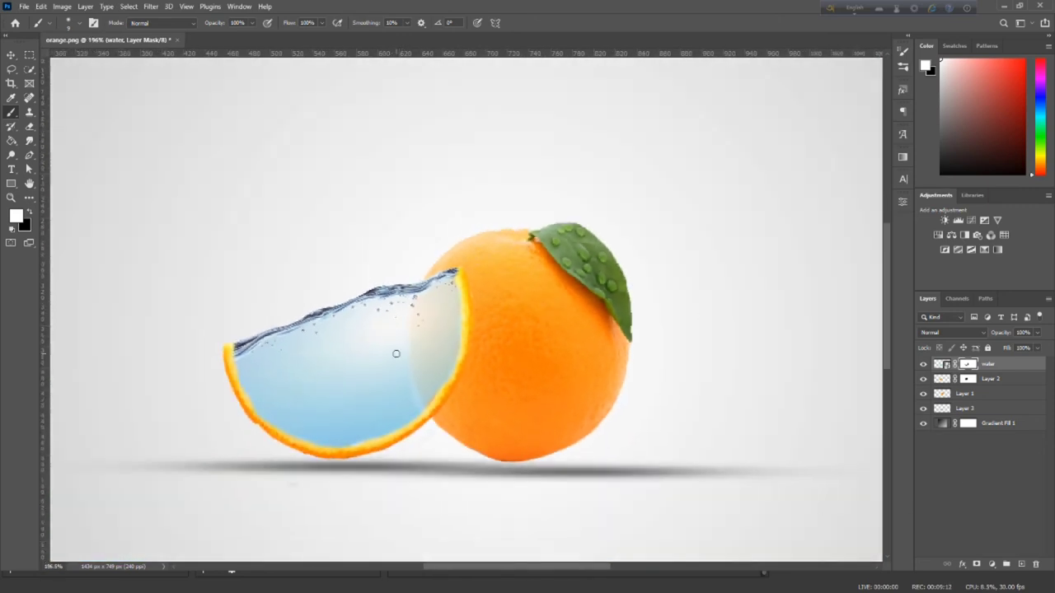
- Paint black at 34% opacity with a larger brush along the water's right and inner peel edges
{"action": "scroll", "coordinate": [396, 354], "scroll_direction": "down", "scroll_amount": 1}
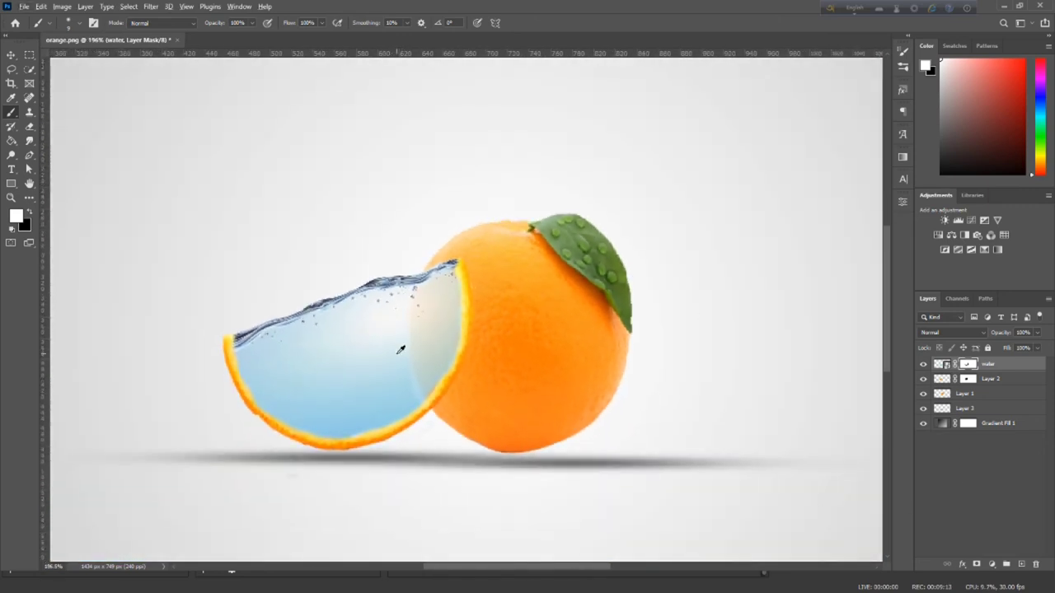
{"action": "left_click", "coordinate": [253, 23]}
{"action": "left_click", "coordinate": [30, 212]}
{"action": "key", "text": "bracketright"}
{"action": "key", "text": "bracketright"}
{"action": "mouse_move", "coordinate": [424, 320]}
{"action": "left_mouse_down"}
{"action": "mouse_move", "coordinate": [435, 332]}
{"action": "mouse_move", "coordinate": [445, 296]}
{"action": "mouse_move", "coordinate": [445, 348]}
{"action": "left_mouse_up"}
{"action": "mouse_move", "coordinate": [432, 374]}
{"action": "left_mouse_down"}
{"action": "mouse_move", "coordinate": [421, 339]}
{"action": "mouse_move", "coordinate": [426, 299]}
{"action": "mouse_move", "coordinate": [442, 285]}
{"action": "left_mouse_up"}
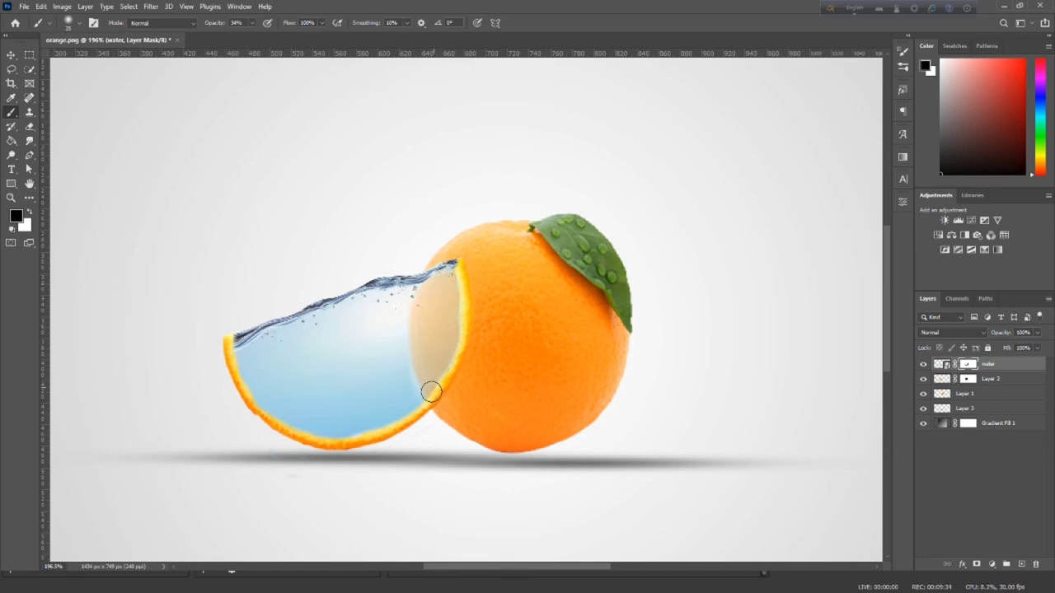
- Lower the brush opacity to 14% for fainter mask strokes
{"action": "left_click", "coordinate": [252, 23]}
{"action": "key", "text": "1"}
{"action": "key", "text": "4"}
{"action": "scroll", "coordinate": [462, 401], "scroll_direction": "down", "scroll_amount": 2}
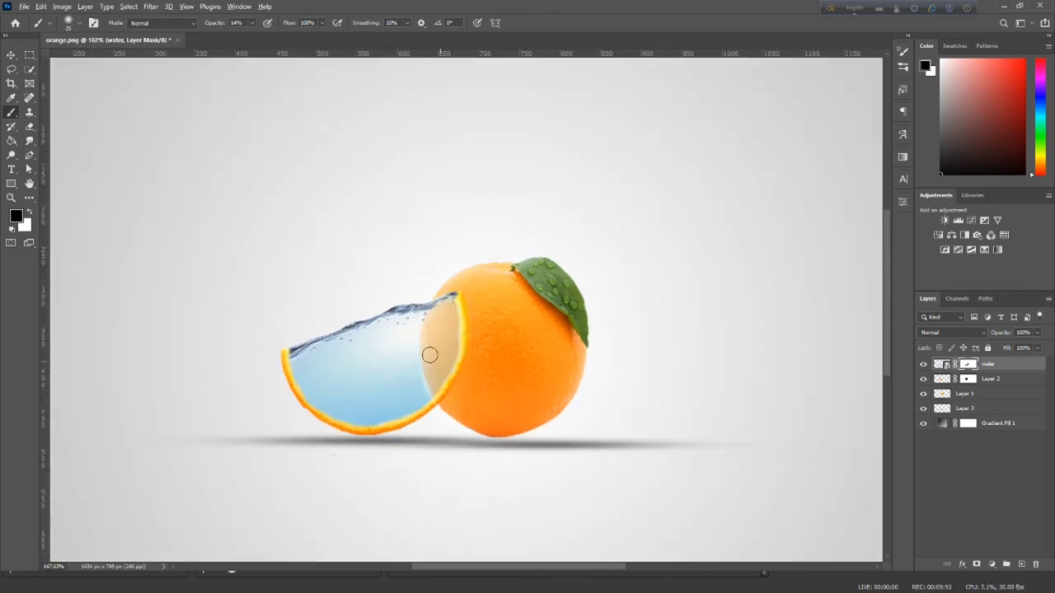
- Place the goldfish PNG embedded, open its smart object in its own tab, and delete the placed layer
{"action": "left_click", "coordinate": [24, 7]}
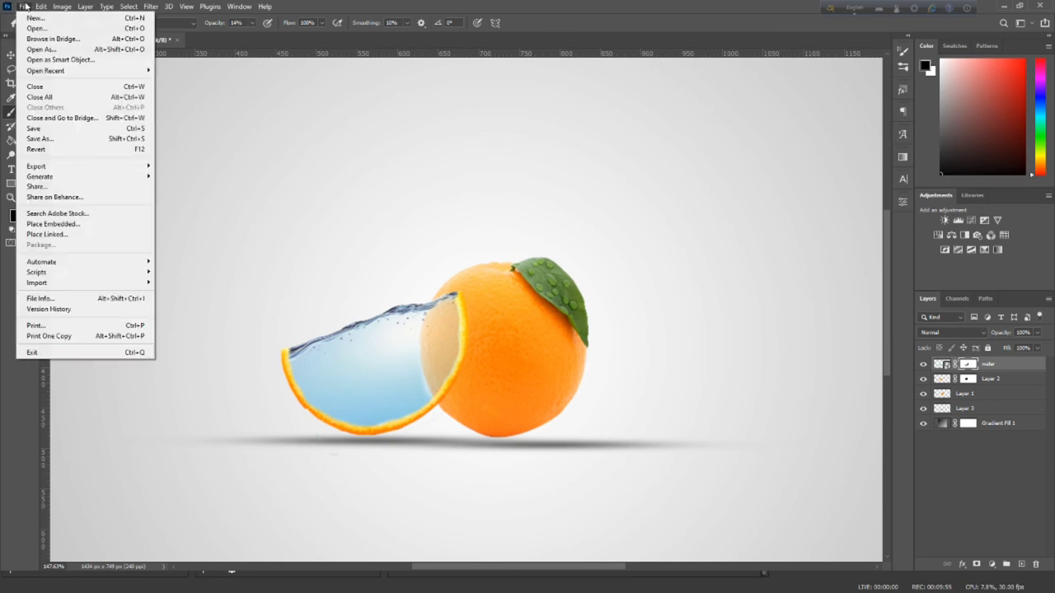
{"action": "left_click", "coordinate": [58, 224]}
{"action": "left_click", "coordinate": [129, 186]}
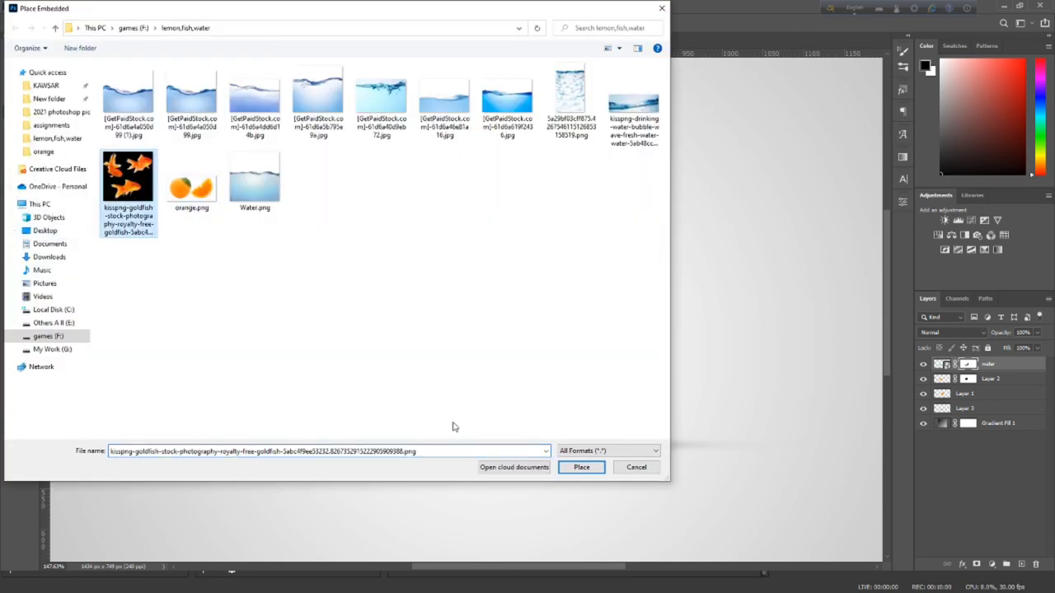
{"action": "left_click", "coordinate": [580, 468]}
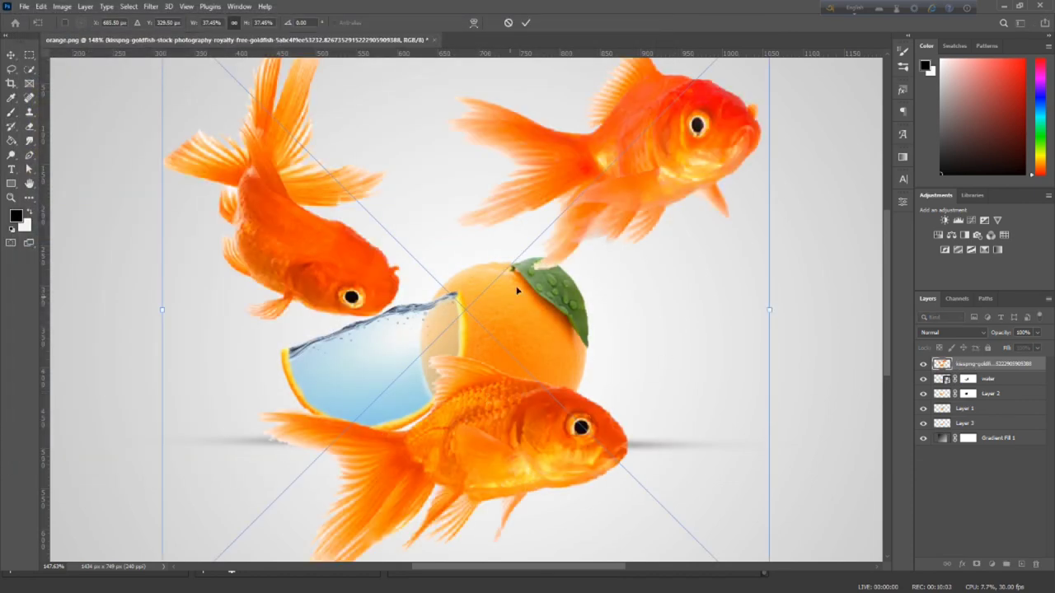
{"action": "double_click", "coordinate": [942, 366]}
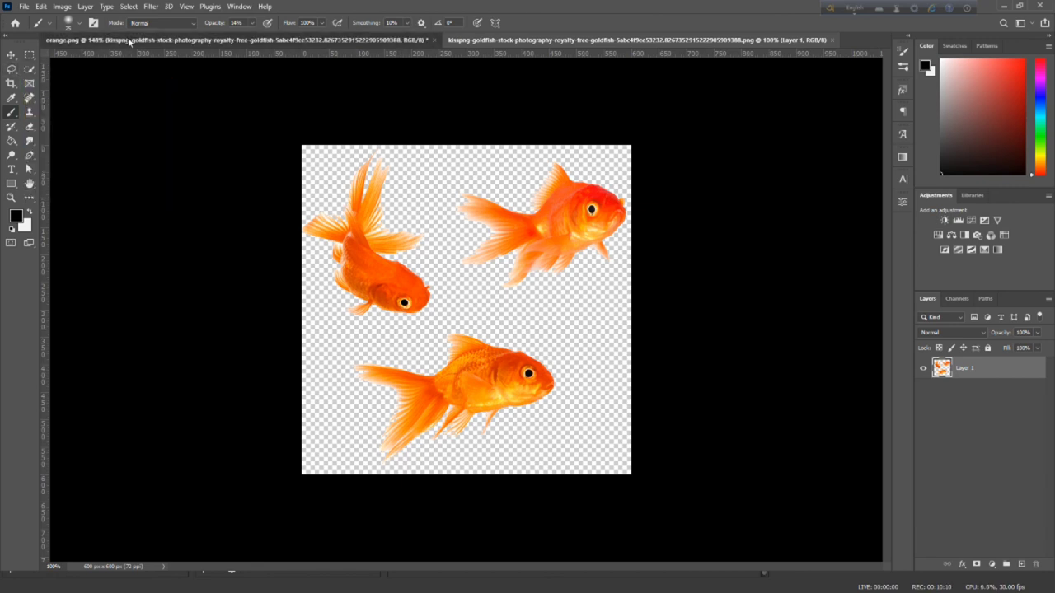
{"action": "left_click", "coordinate": [157, 39]}
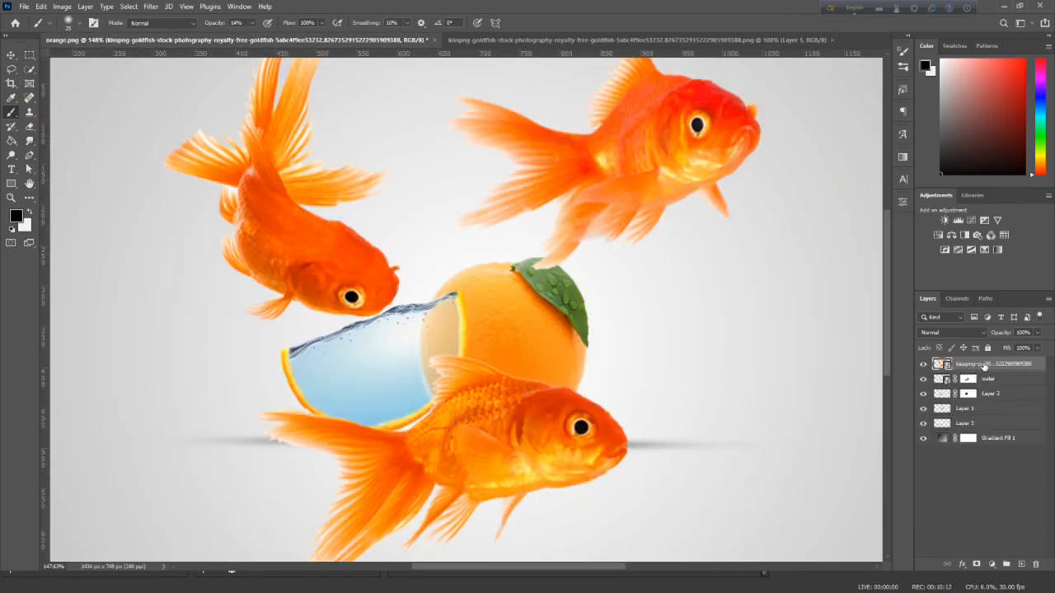
{"action": "key", "text": "Delete"}
{"action": "left_click", "coordinate": [404, 39]}
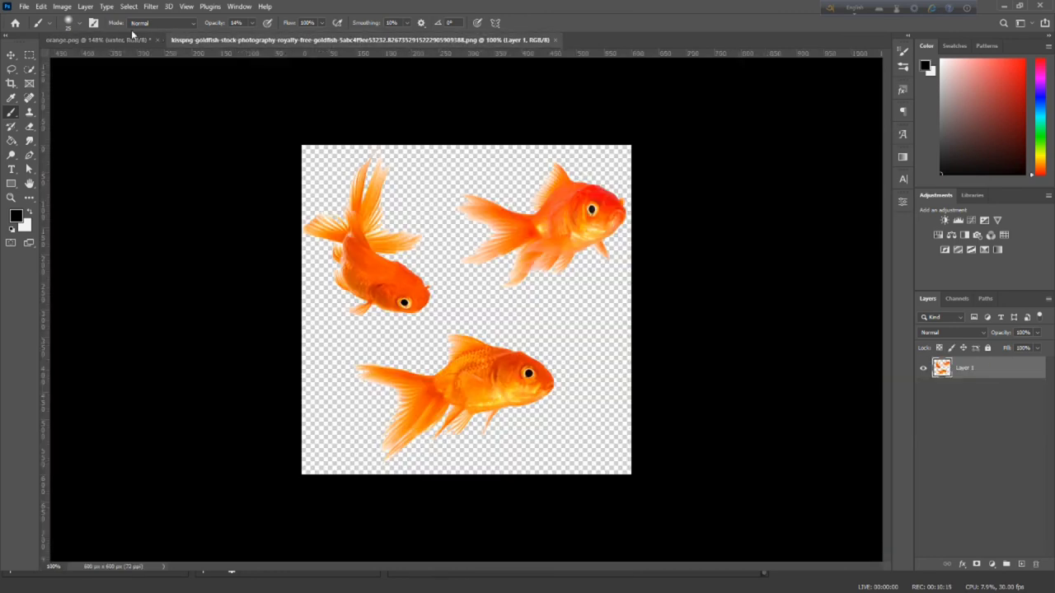
- Lasso the lower goldfish in the stock image and copy it
{"action": "key", "text": "l"}
{"action": "mouse_move", "coordinate": [344, 359]}
{"action": "left_mouse_down"}
{"action": "mouse_move", "coordinate": [522, 330]}
{"action": "mouse_move", "coordinate": [563, 414]}
{"action": "mouse_move", "coordinate": [448, 459]}
{"action": "mouse_move", "coordinate": [388, 466]}
{"action": "mouse_move", "coordinate": [340, 397]}
{"action": "mouse_move", "coordinate": [345, 359]}
{"action": "left_mouse_up"}
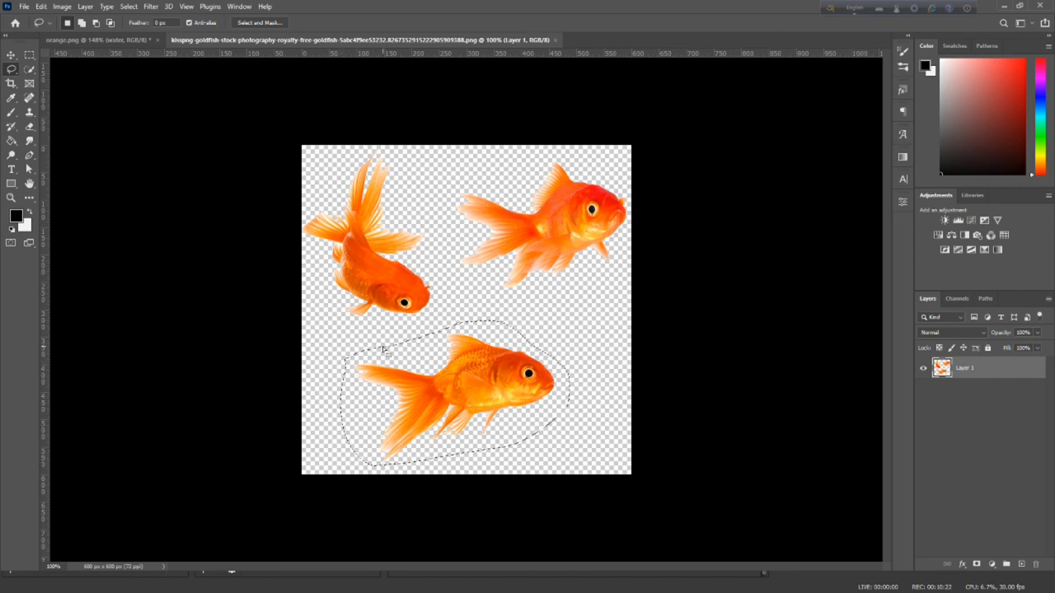
{"action": "left_click", "coordinate": [40, 7]}
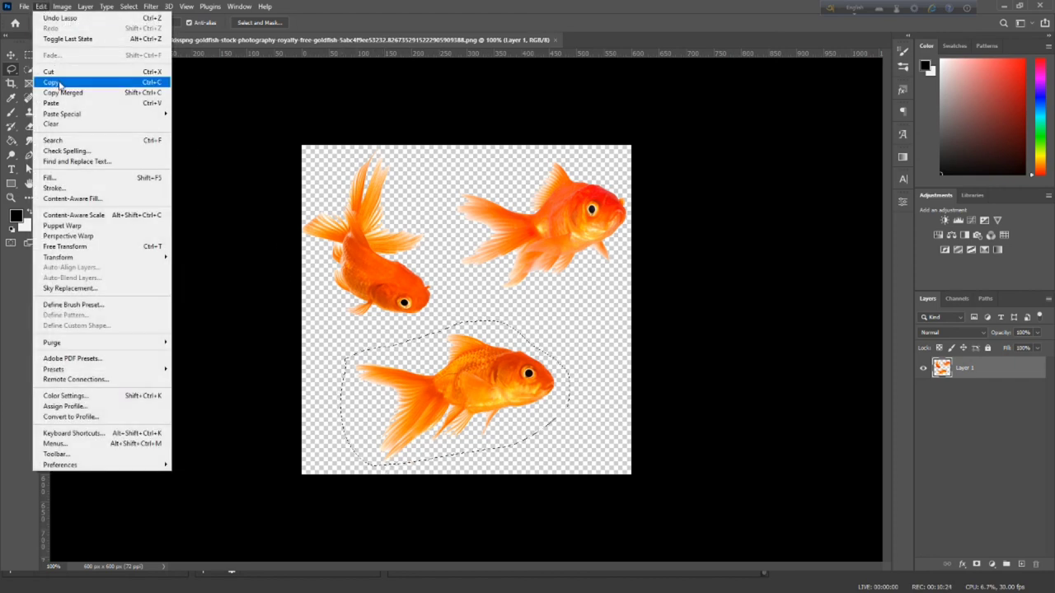
{"action": "left_click", "coordinate": [76, 81]}
- Paste the goldfish into orange.png, move it right of the orange, and rename the layer 'fish'
{"action": "left_click", "coordinate": [122, 38]}
{"action": "left_click", "coordinate": [41, 7]}
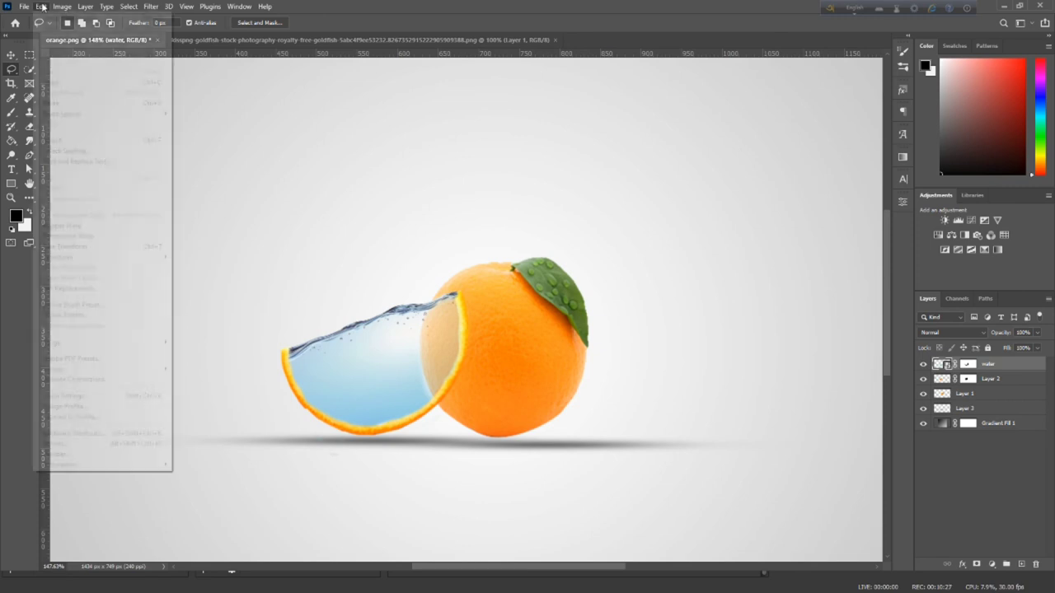
{"action": "left_click", "coordinate": [53, 103]}
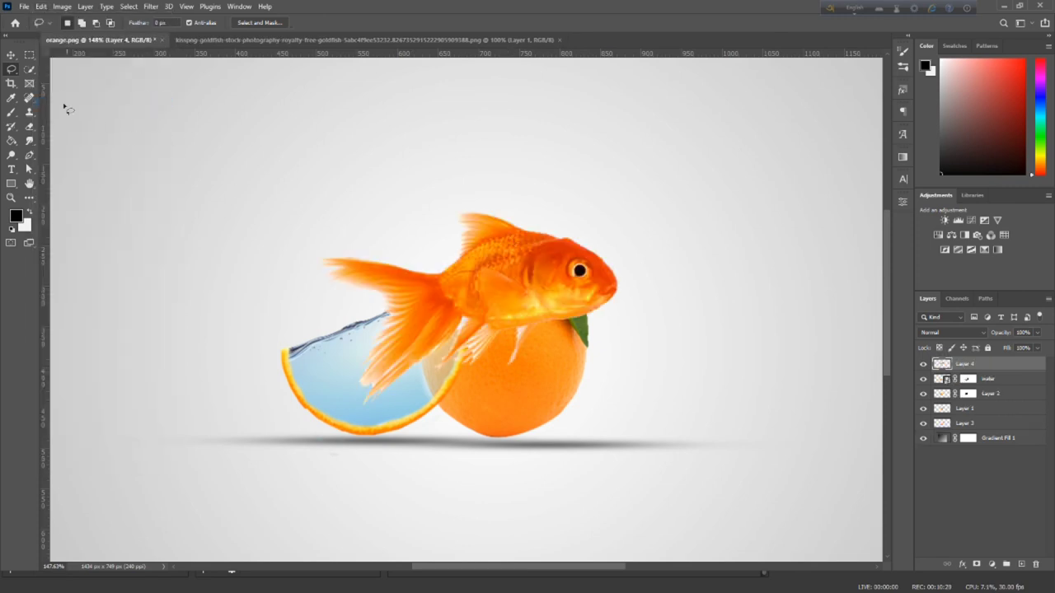
{"action": "left_click", "coordinate": [12, 55]}
{"action": "left_click_drag", "start_coordinate": [531, 299], "coordinate": [677, 400]}
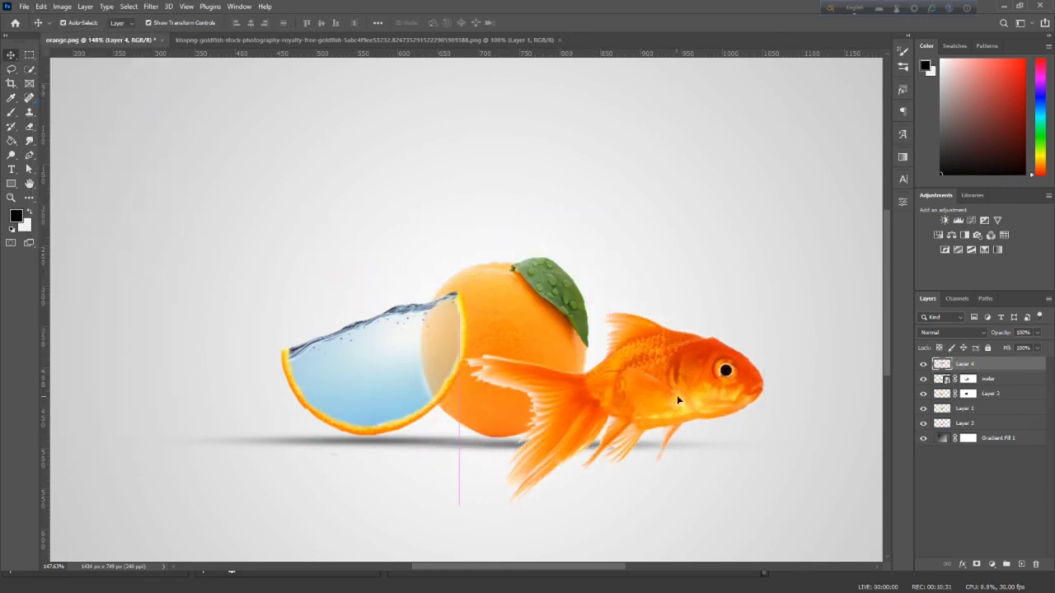
{"action": "double_click", "coordinate": [963, 364]}
{"action": "type", "text": "fish"}
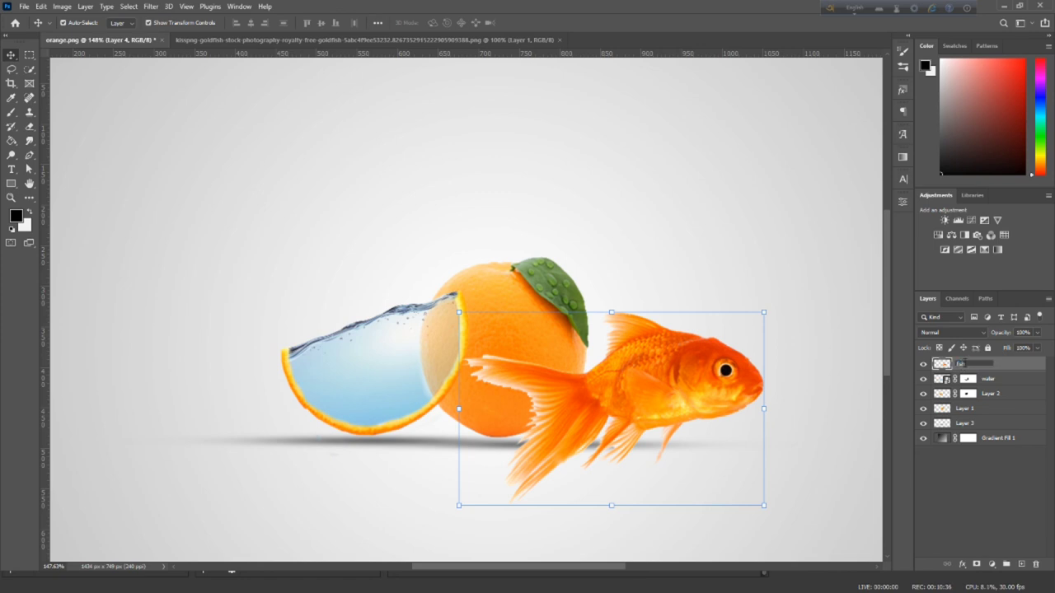
{"action": "key", "text": "Return"}
- Shrink and tilt the goldfish, position it inside the water slice, and commit the transform
{"action": "left_click_drag", "start_coordinate": [748, 423], "coordinate": [785, 403]}
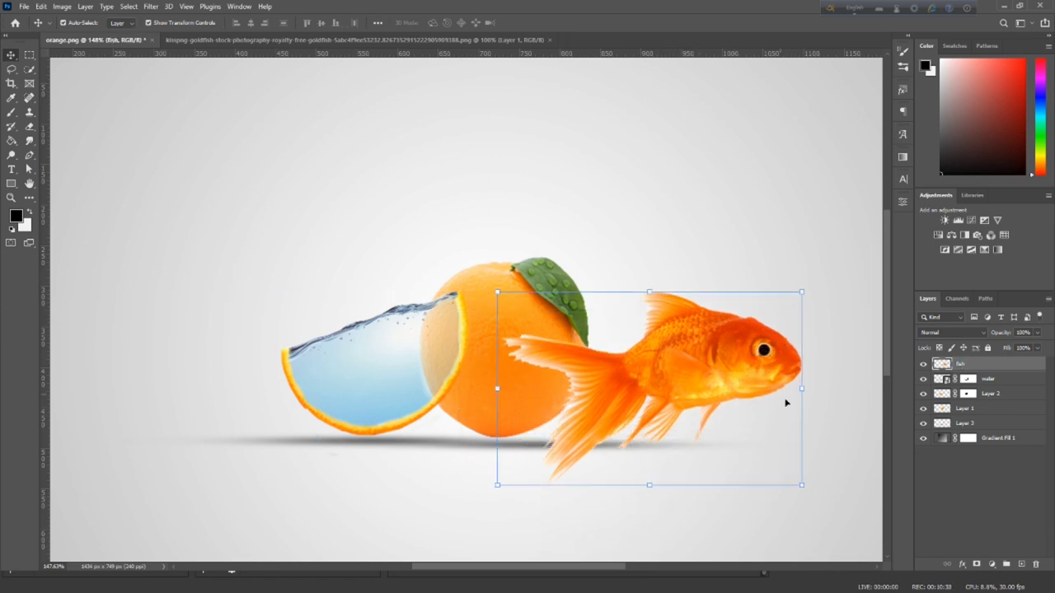
{"action": "mouse_move", "coordinate": [801, 483]}
{"action": "left_mouse_down"}
{"action": "mouse_move", "coordinate": [698, 412]}
{"action": "mouse_move", "coordinate": [412, 516]}
{"action": "mouse_move", "coordinate": [427, 481]}
{"action": "left_mouse_up"}
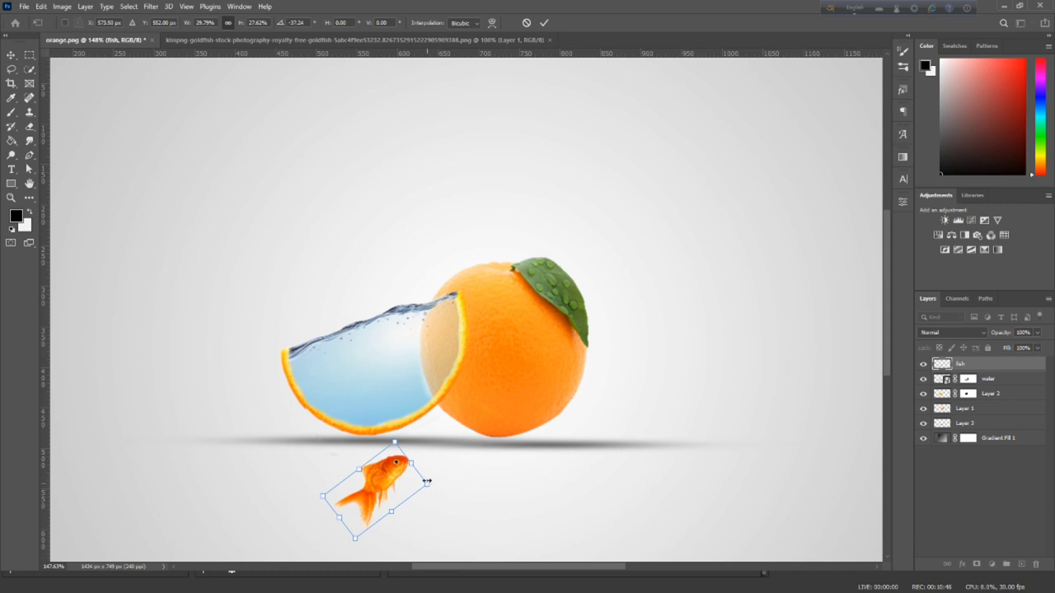
{"action": "mouse_move", "coordinate": [401, 443]}
{"action": "left_mouse_down"}
{"action": "mouse_move", "coordinate": [390, 456]}
{"action": "mouse_move", "coordinate": [414, 455]}
{"action": "left_mouse_up"}
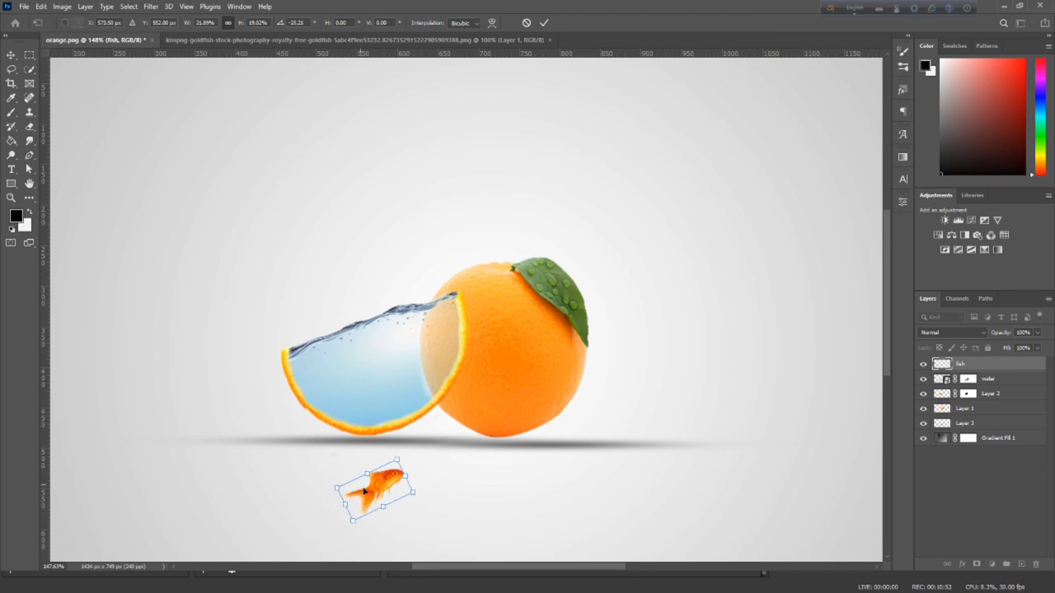
{"action": "left_click_drag", "start_coordinate": [367, 490], "coordinate": [360, 392]}
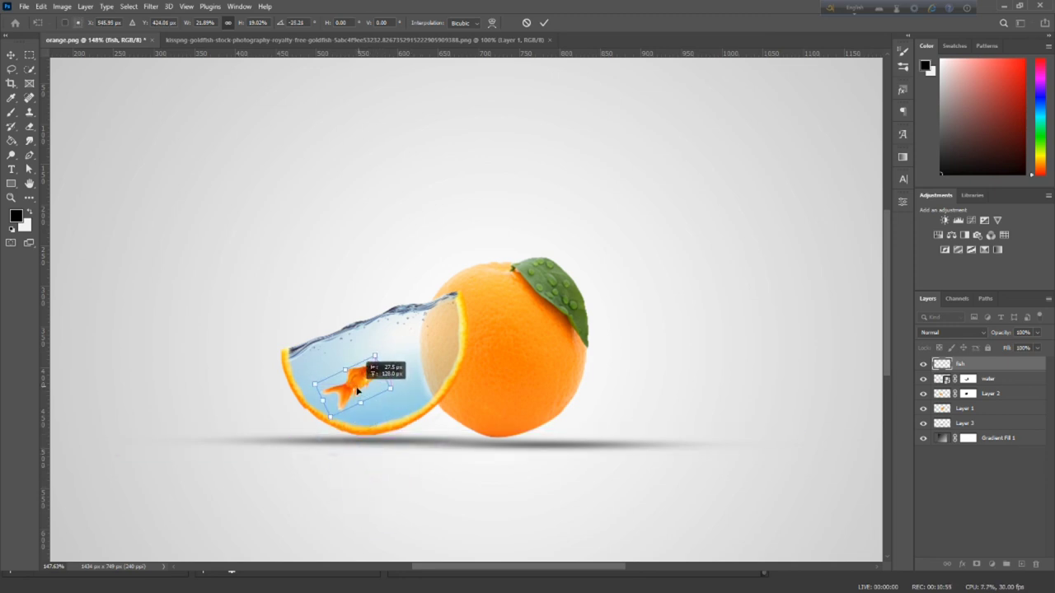
{"action": "left_click", "coordinate": [544, 22]}
- Preview the fish layer's blend modes, then select the background gradient layer
{"action": "left_click", "coordinate": [707, 424]}
{"action": "scroll", "coordinate": [374, 385], "scroll_direction": "down", "scroll_amount": 1}
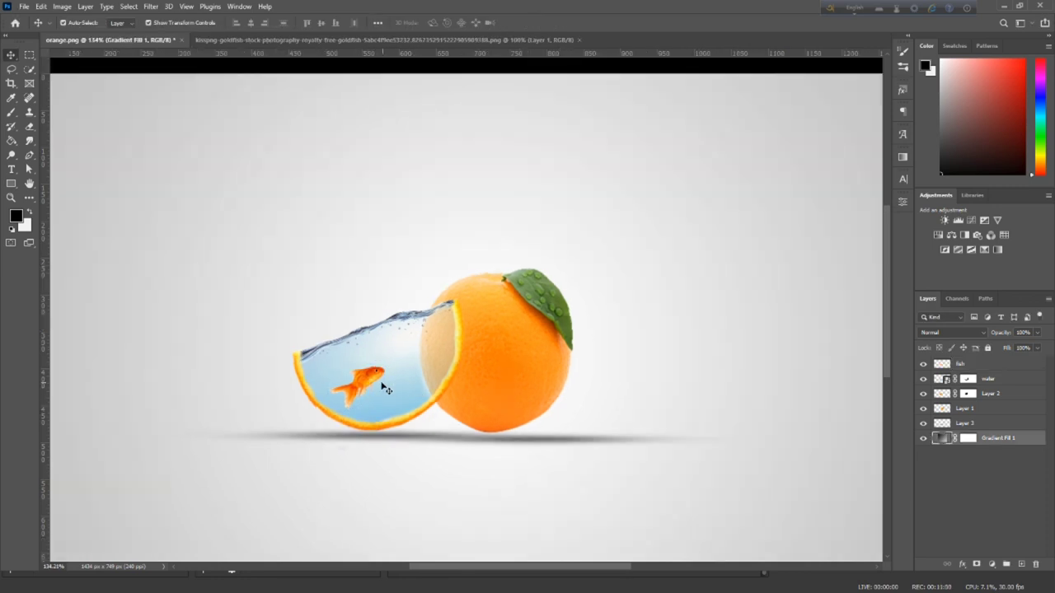
{"action": "left_click", "coordinate": [377, 381]}
{"action": "left_click", "coordinate": [985, 333]}
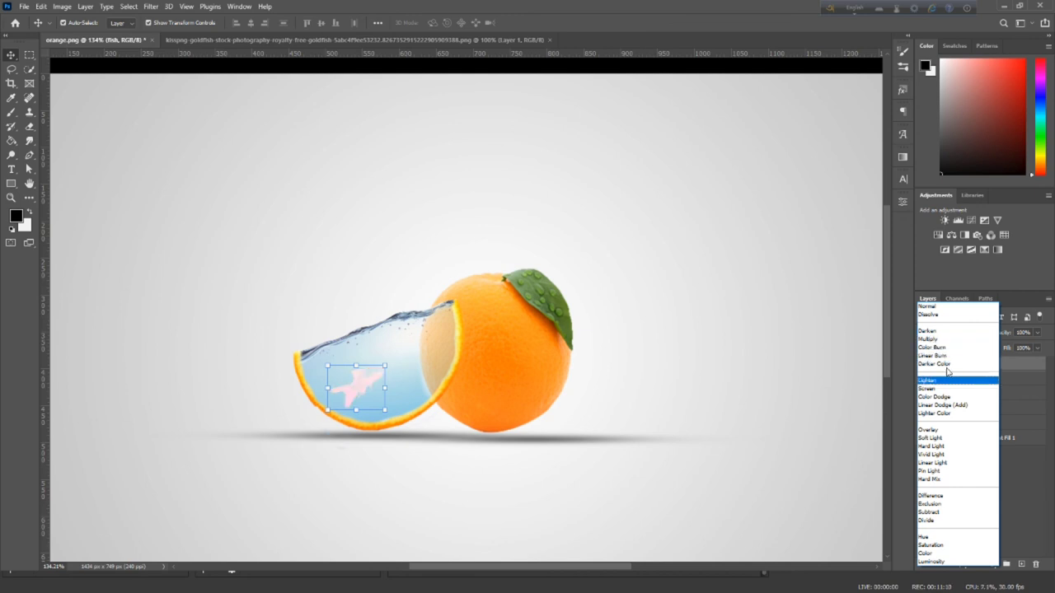
{"action": "left_click", "coordinate": [947, 368]}
{"action": "left_click", "coordinate": [710, 426]}
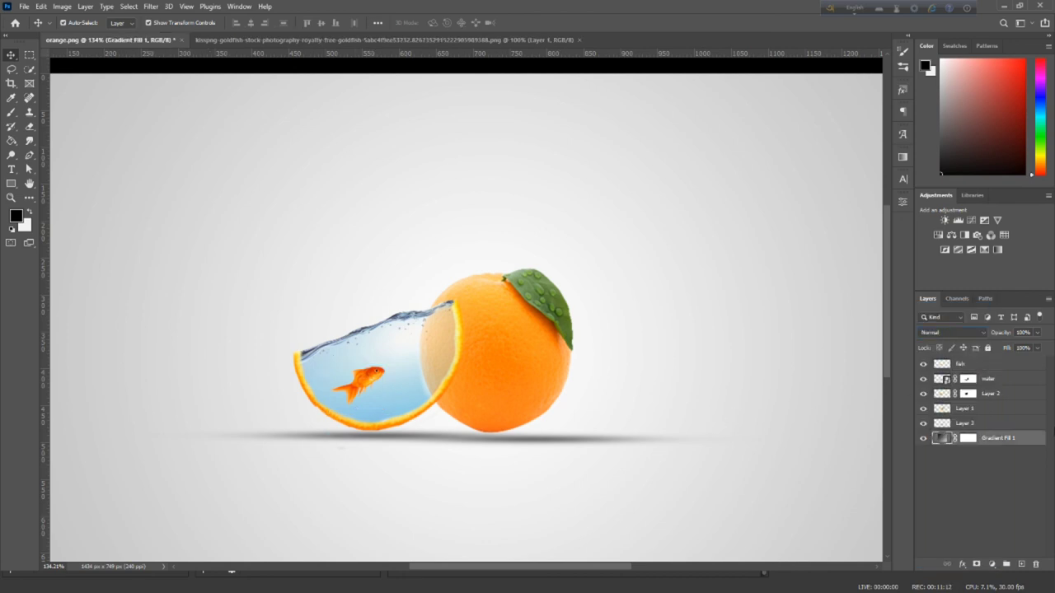
{"action": "scroll", "coordinate": [664, 412], "scroll_direction": "down", "scroll_amount": 2}
{"action": "scroll", "coordinate": [666, 412], "scroll_direction": "down", "scroll_amount": 1}
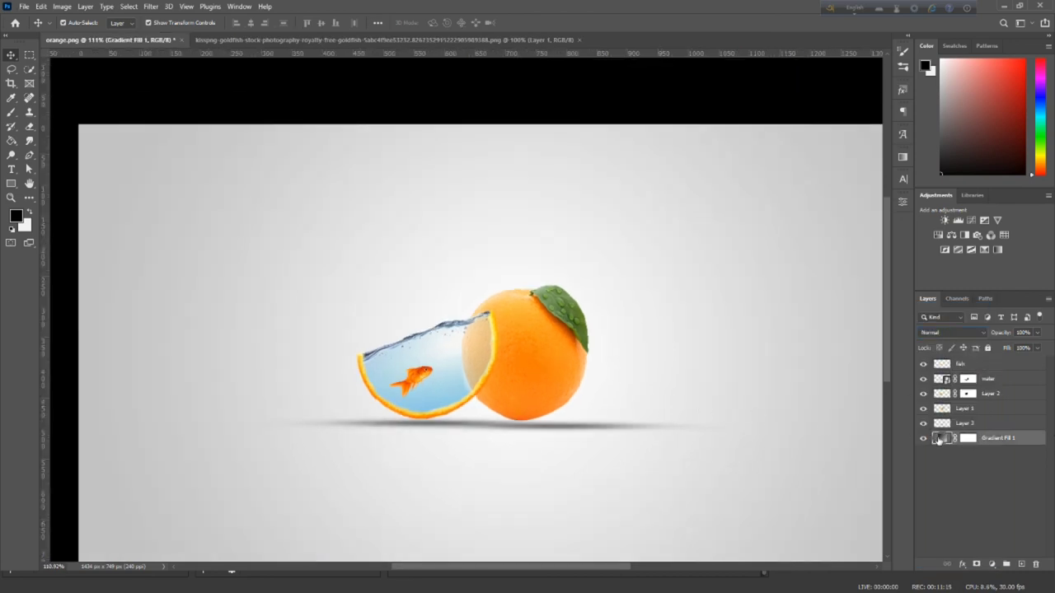
- Change the Gradient Fill's grey stop to #0066ff, giving a radial blue-to-white background
{"action": "scroll", "coordinate": [631, 372], "scroll_direction": "down", "scroll_amount": 1}
{"action": "scroll", "coordinate": [631, 367], "scroll_direction": "down", "scroll_amount": 1}
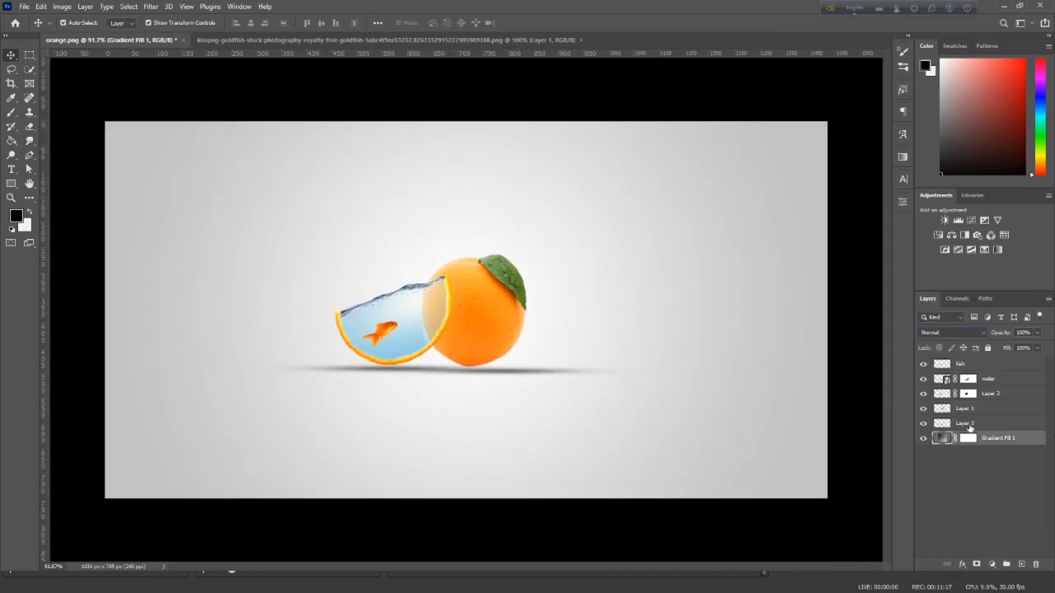
{"action": "double_click", "coordinate": [938, 439]}
{"action": "left_click", "coordinate": [836, 209]}
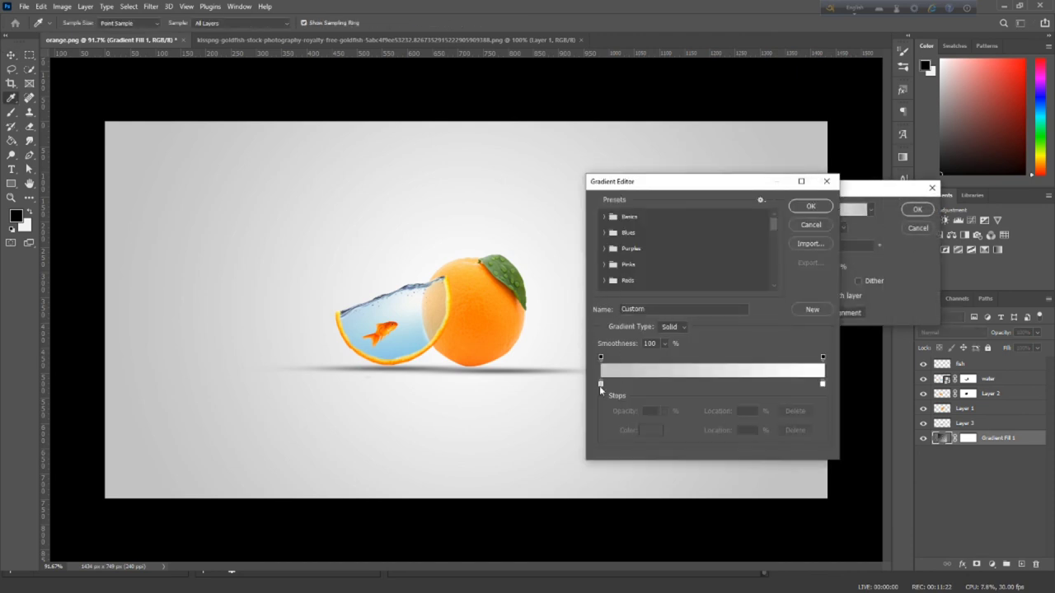
{"action": "double_click", "coordinate": [601, 384]}
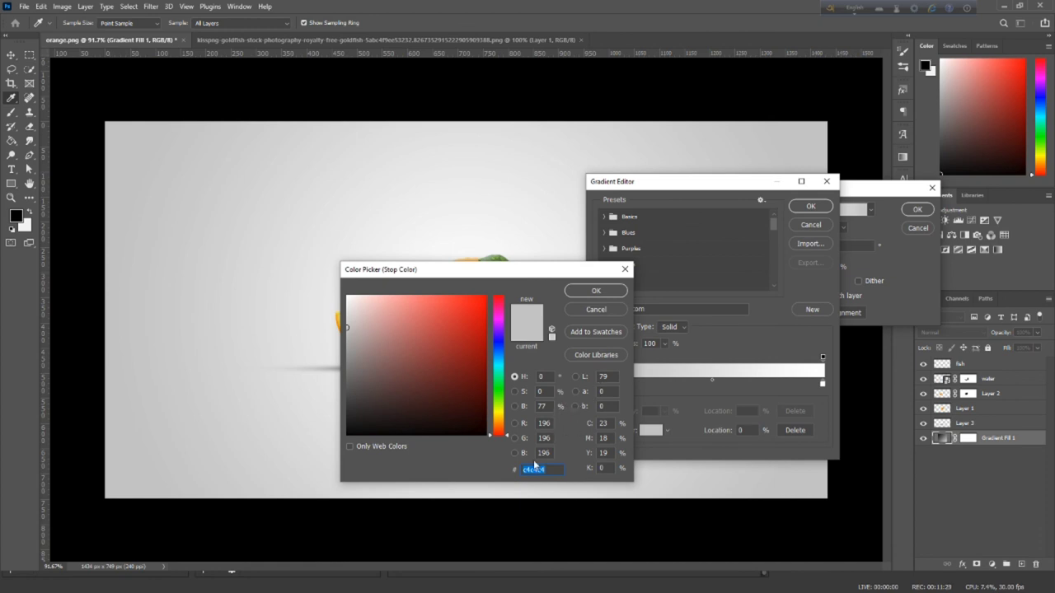
{"action": "type", "text": "0066f"}
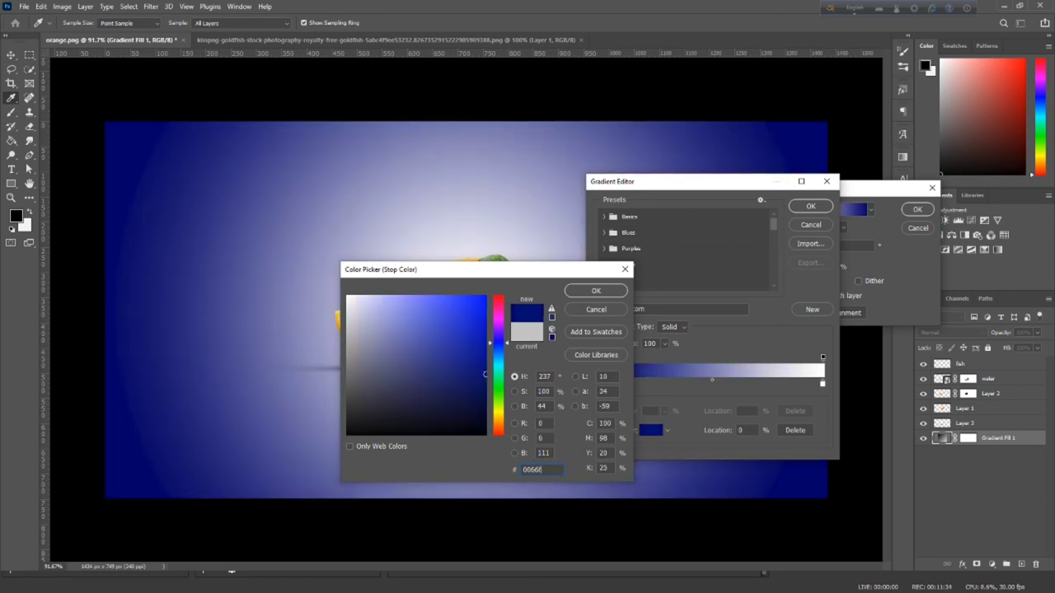
{"action": "type", "text": "f"}
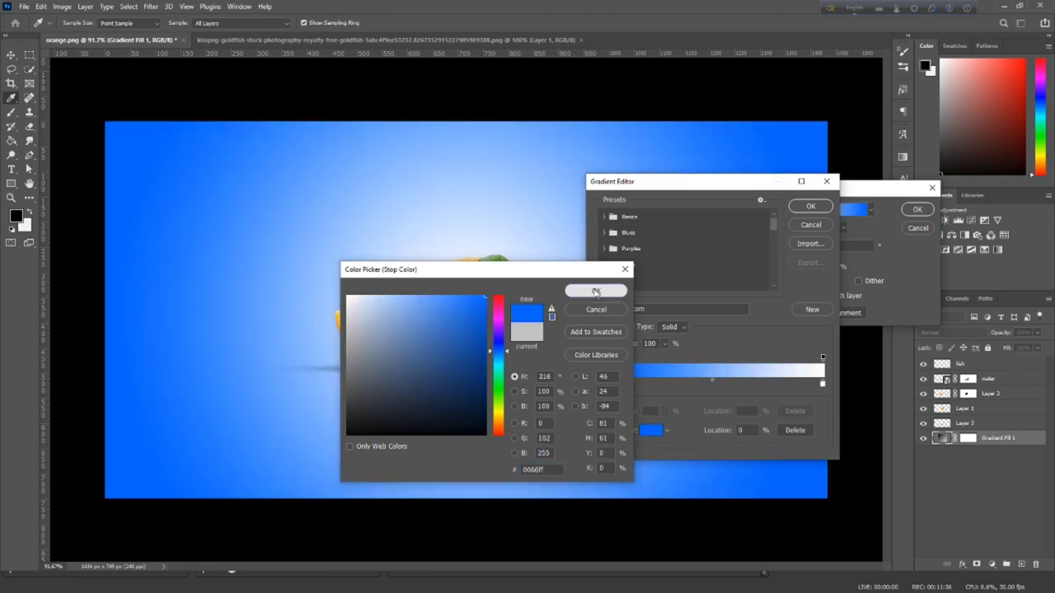
{"action": "left_click", "coordinate": [595, 291]}
{"action": "left_click", "coordinate": [810, 208]}
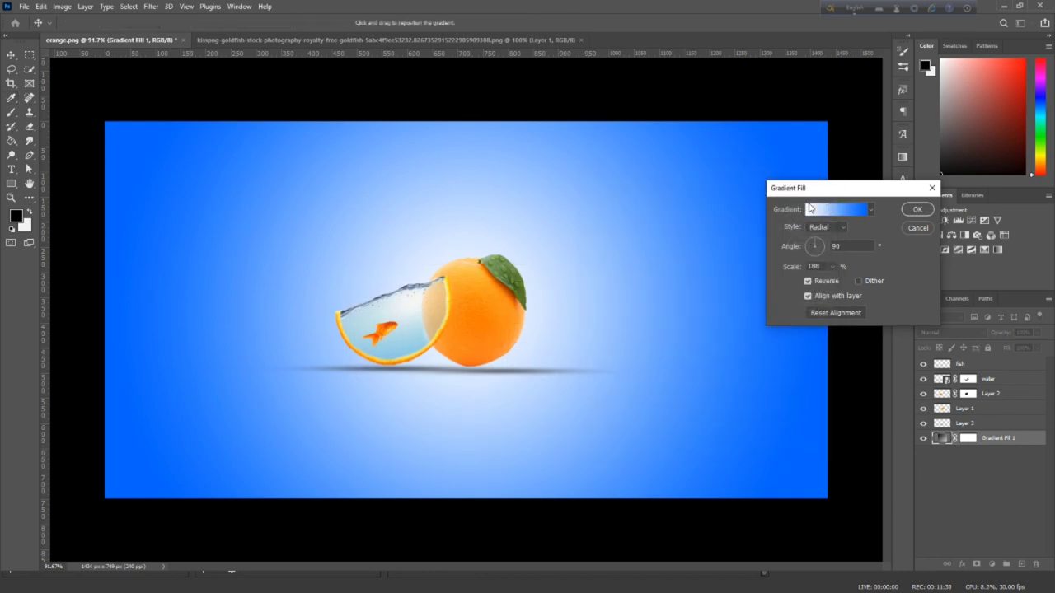
{"action": "left_click", "coordinate": [913, 209]}
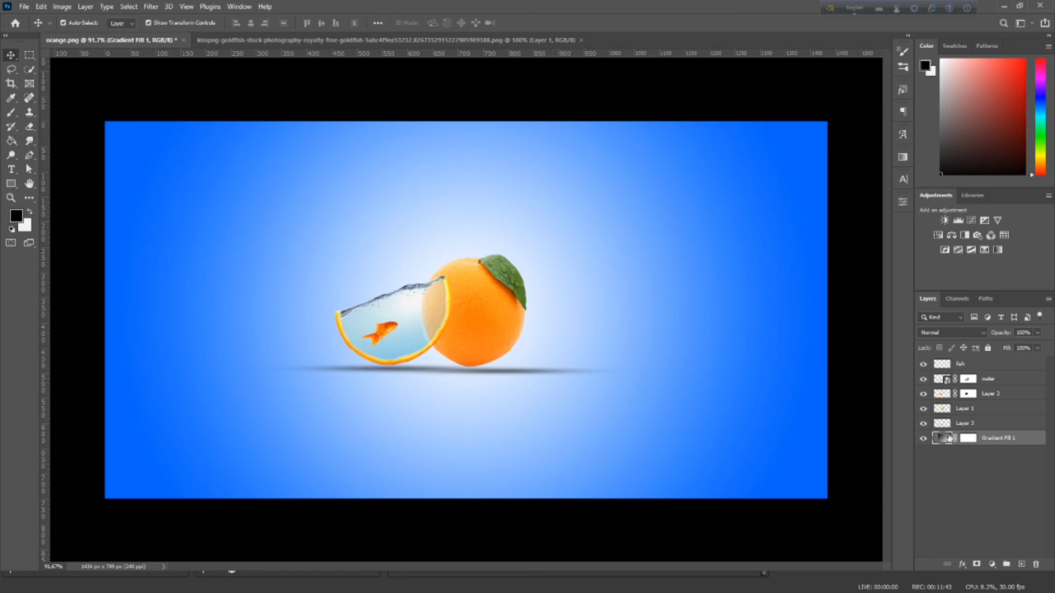
{"action": "scroll", "coordinate": [497, 414], "scroll_direction": "up", "scroll_amount": 1}
{"action": "scroll", "coordinate": [497, 415], "scroll_direction": "up", "scroll_amount": 1}
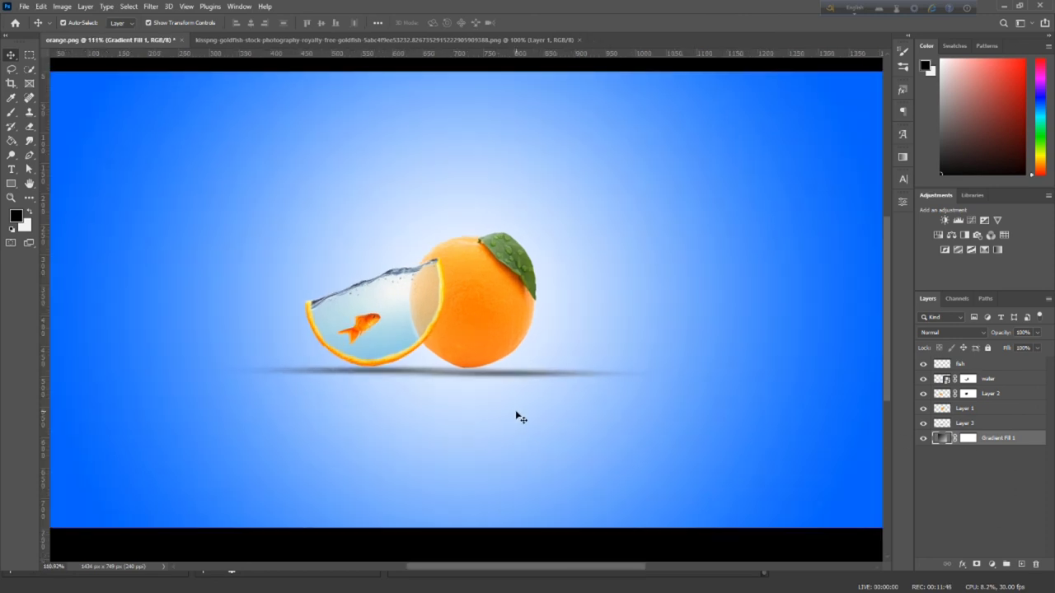
{"action": "scroll", "coordinate": [516, 417], "scroll_direction": "up", "scroll_amount": 1}
{"action": "scroll", "coordinate": [533, 436], "scroll_direction": "down", "scroll_amount": 1}
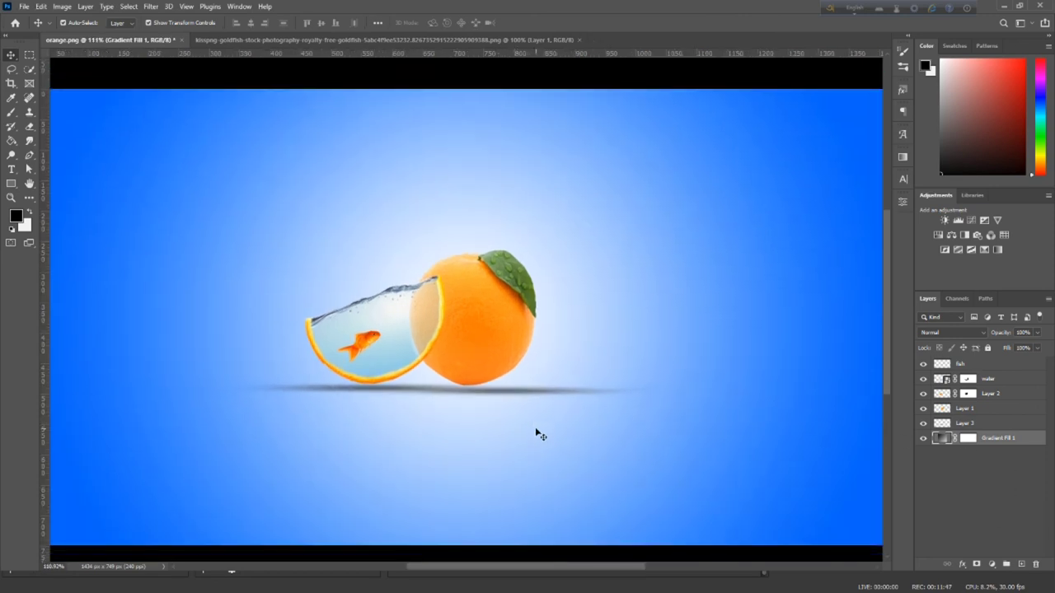
{"action": "left_click", "coordinate": [982, 408]}
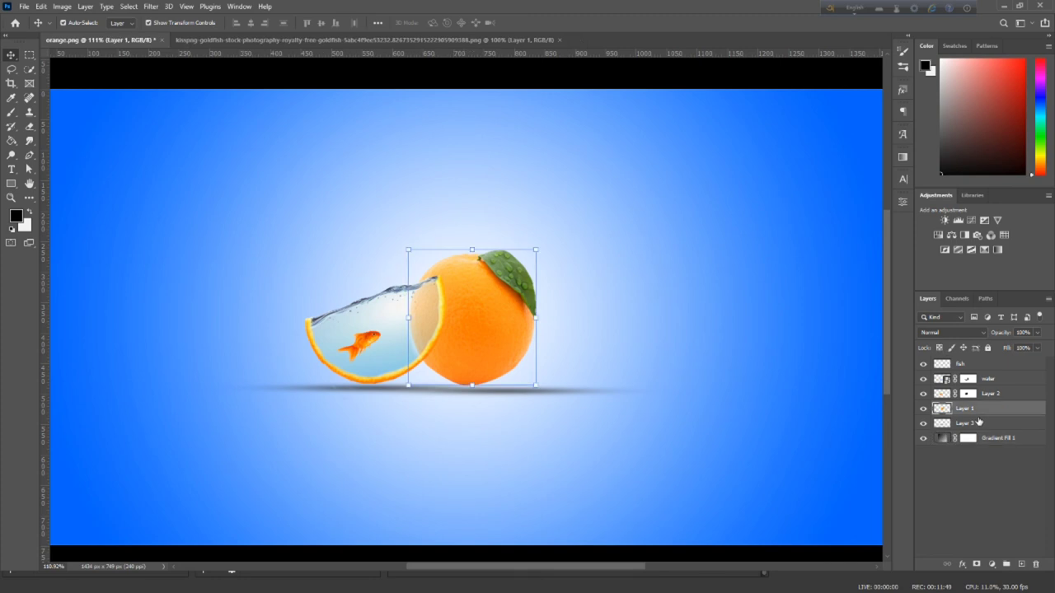
{"action": "left_click", "coordinate": [693, 433]}
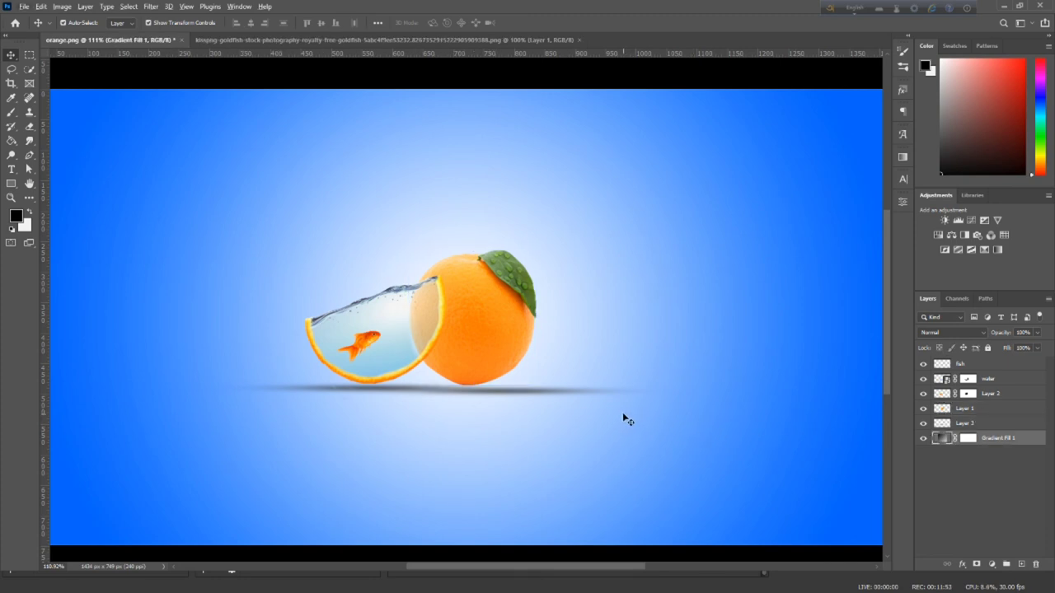
{"action": "scroll", "coordinate": [624, 417], "scroll_direction": "up", "scroll_amount": 1}
{"action": "scroll", "coordinate": [623, 416], "scroll_direction": "down", "scroll_amount": 2}
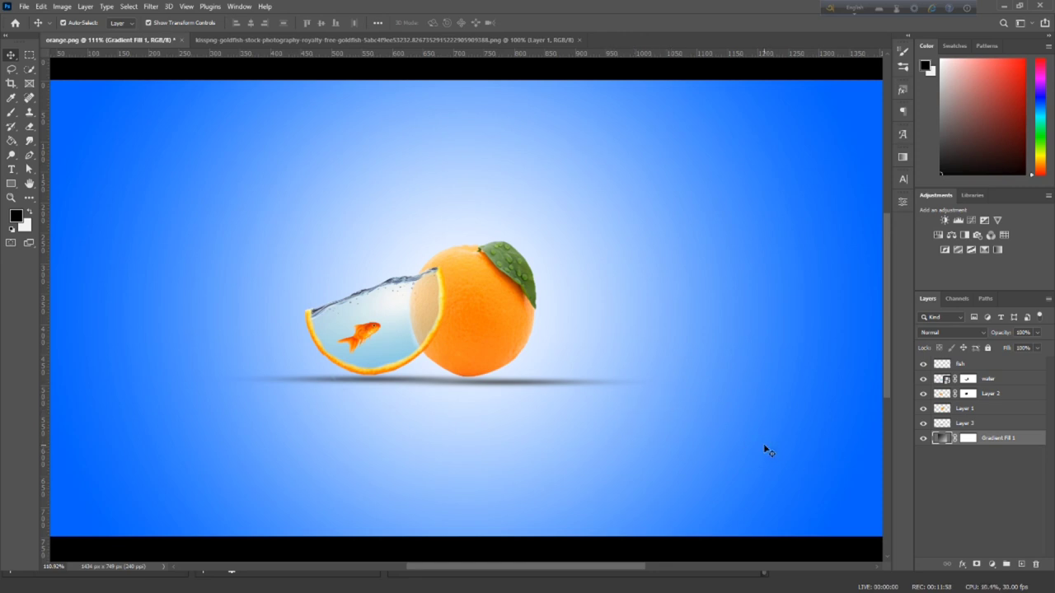
{"action": "left_click", "coordinate": [989, 424]}
{"action": "key", "text": "alt+bracketleft"}
{"action": "scroll", "coordinate": [651, 416], "scroll_direction": "down", "scroll_amount": 1}
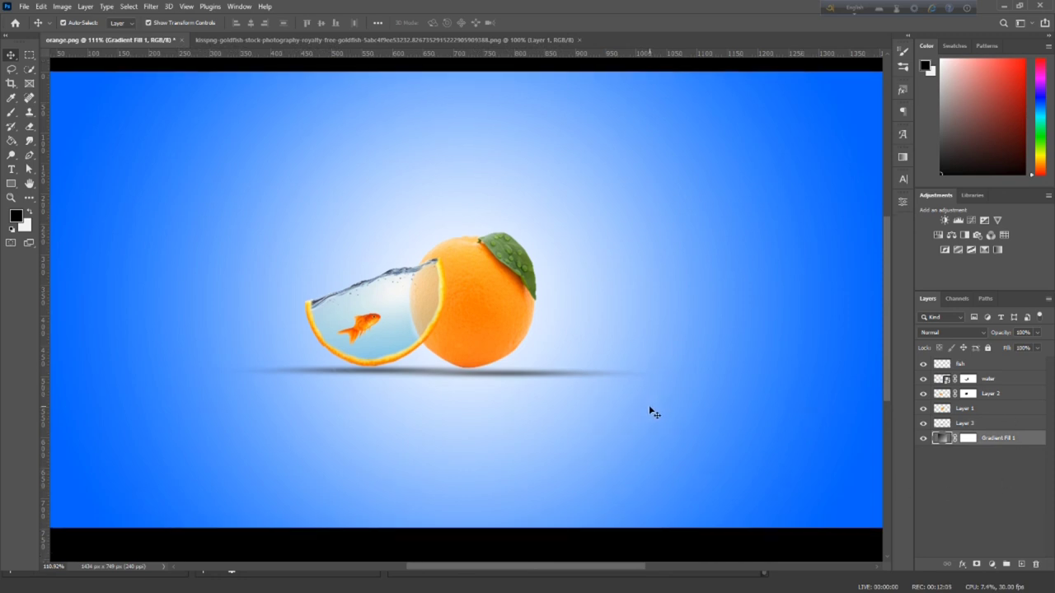